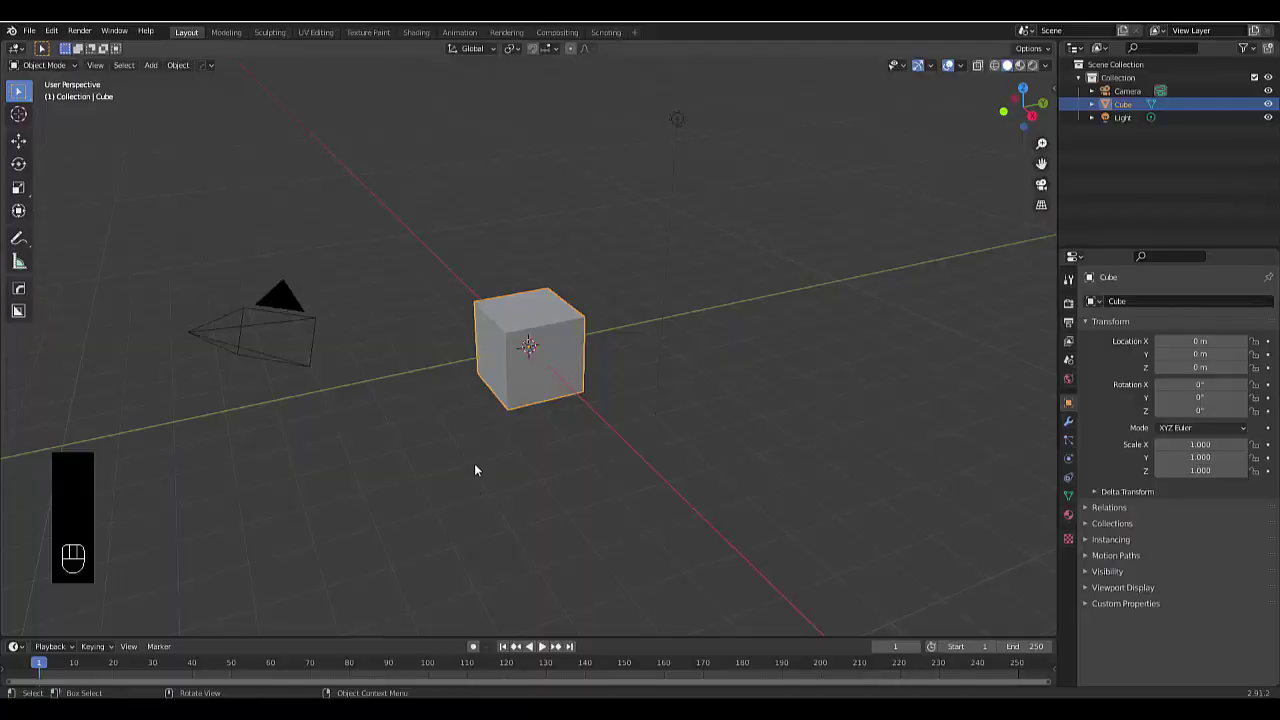
- Reselect the cube and add a particle system to it
{"action": "left_click", "coordinate": [475, 469]}
{"action": "middle_click_drag", "start_coordinate": [475, 469], "coordinate": [701, 462]}
{"action": "left_click", "coordinate": [490, 410]}
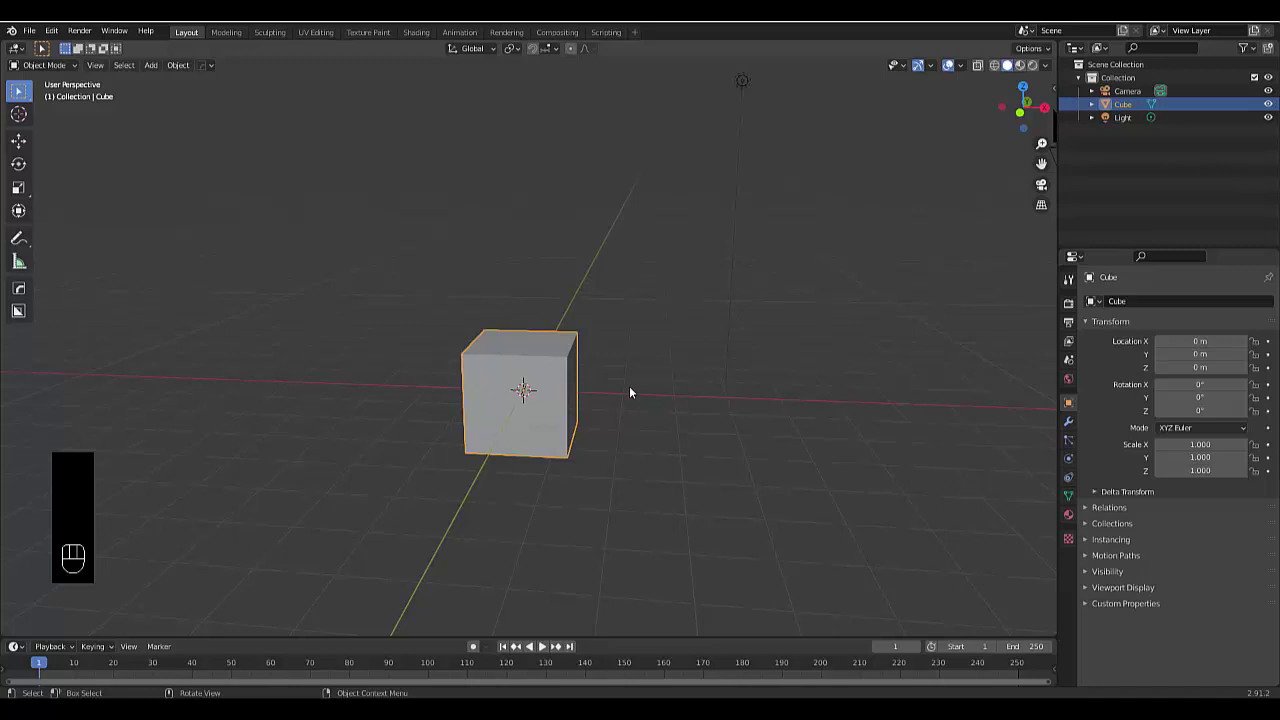
{"action": "left_click", "coordinate": [1068, 441]}
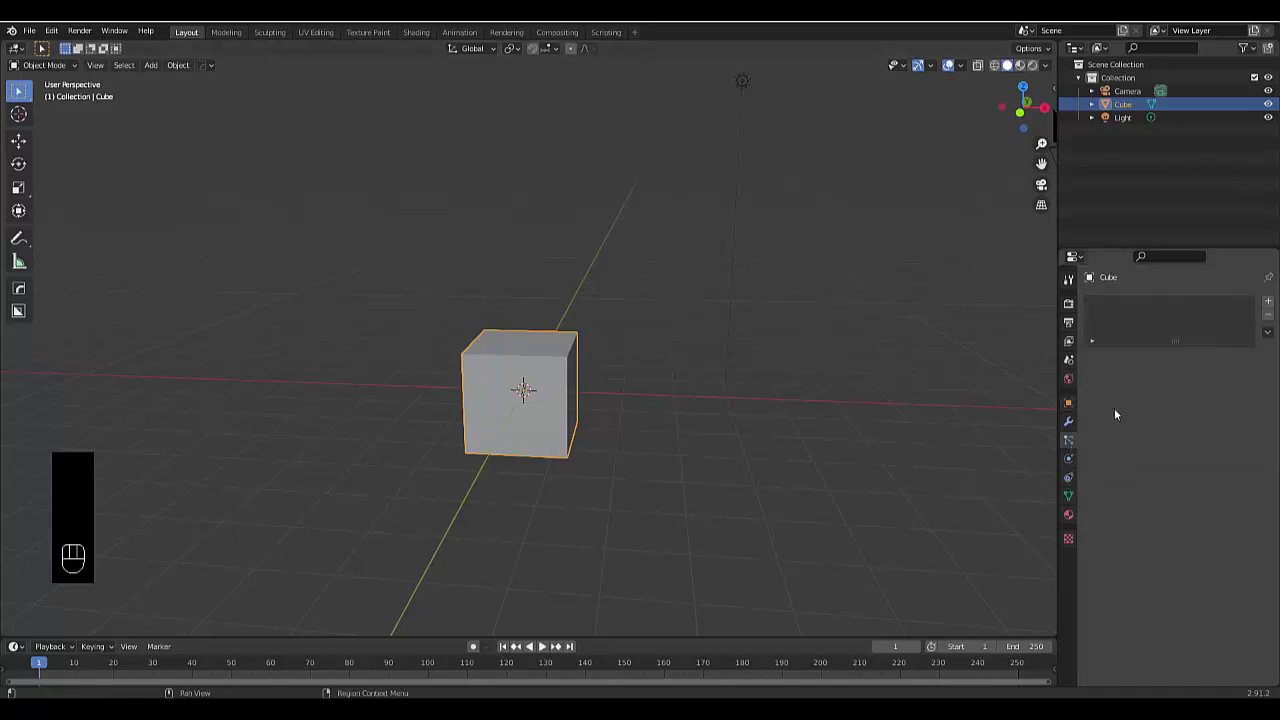
{"action": "left_click", "coordinate": [1269, 303]}
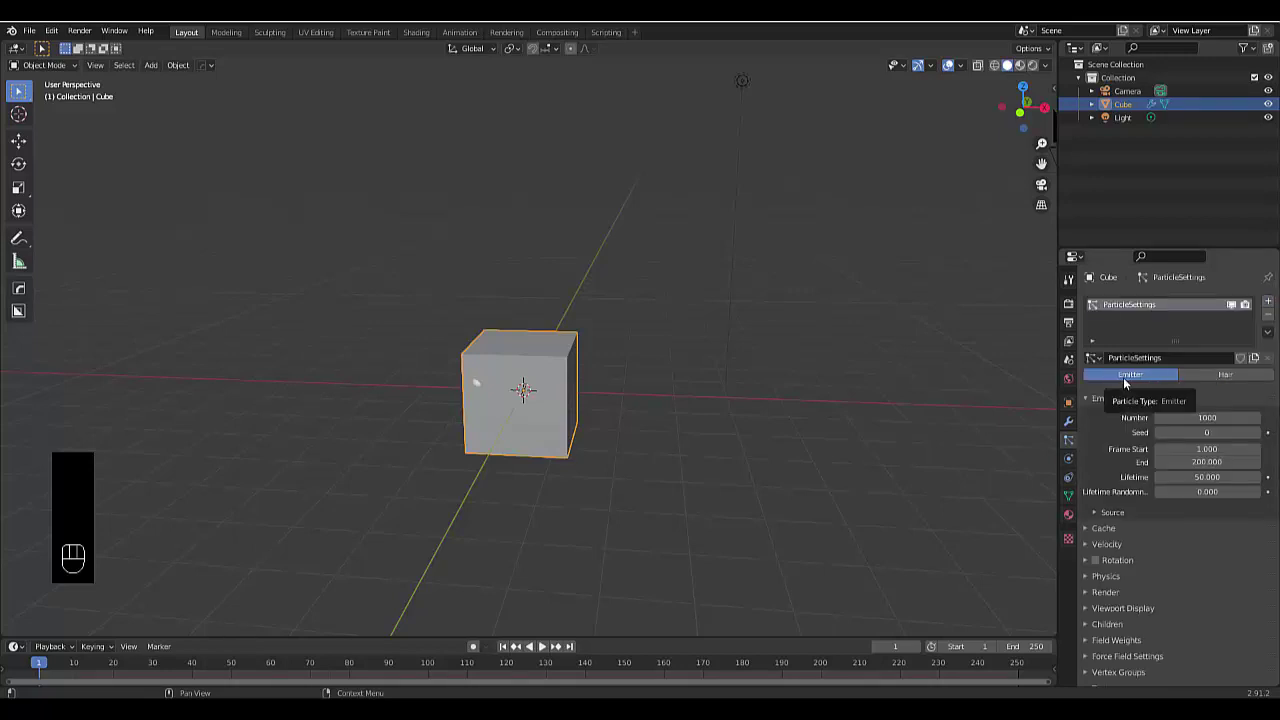
- Set the particle lifetime to 250 frames and preview the emission
{"action": "left_click", "coordinate": [1200, 477]}
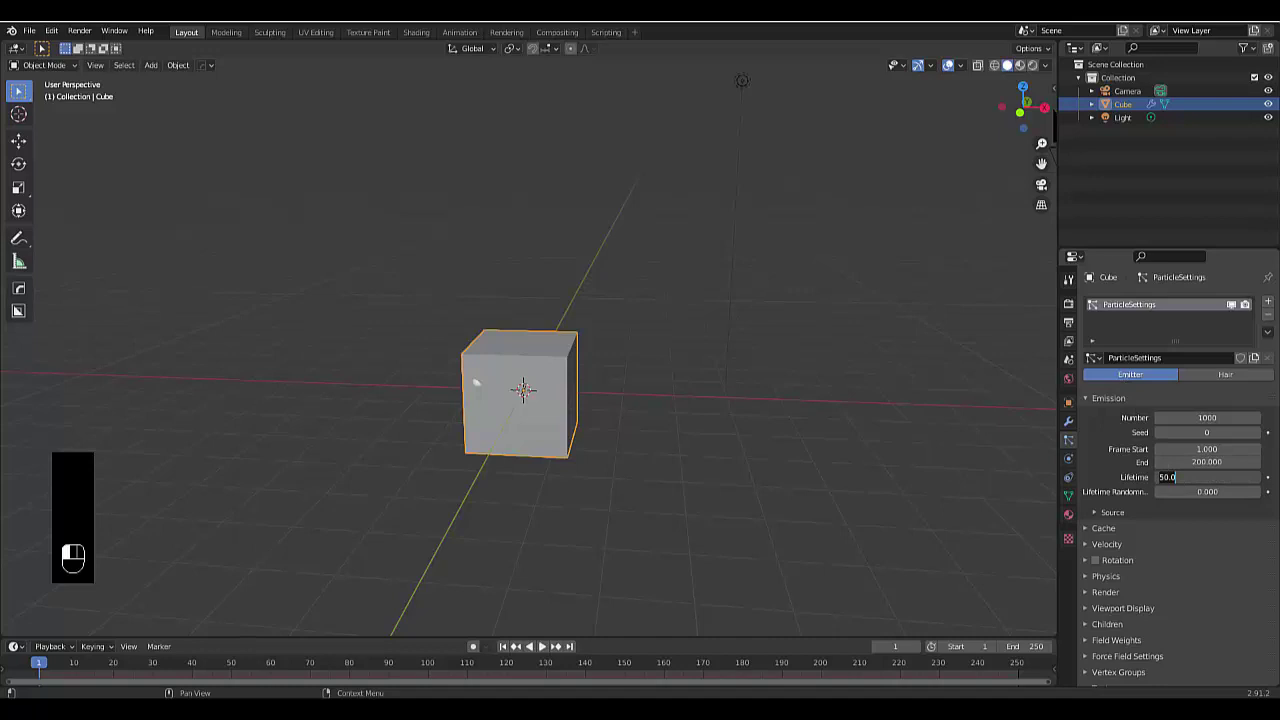
{"action": "type", "text": "2"}
{"action": "key", "text": "Return"}
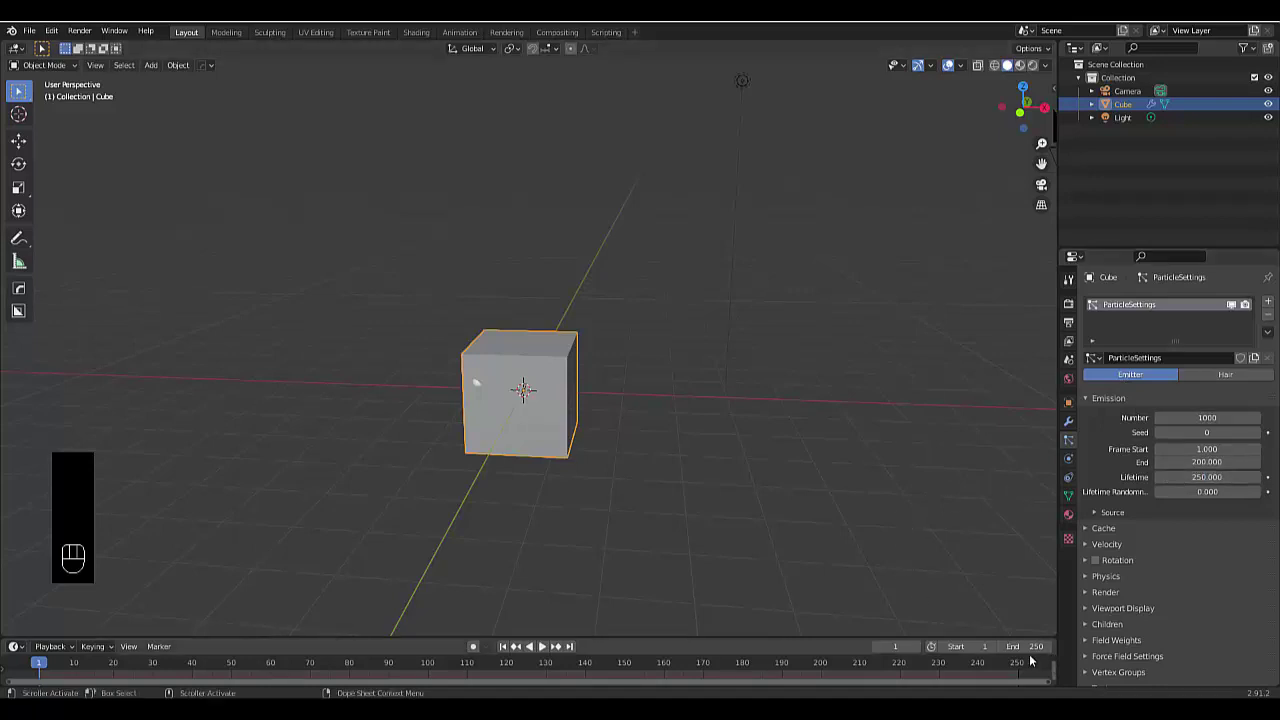
{"action": "key", "text": "space"}
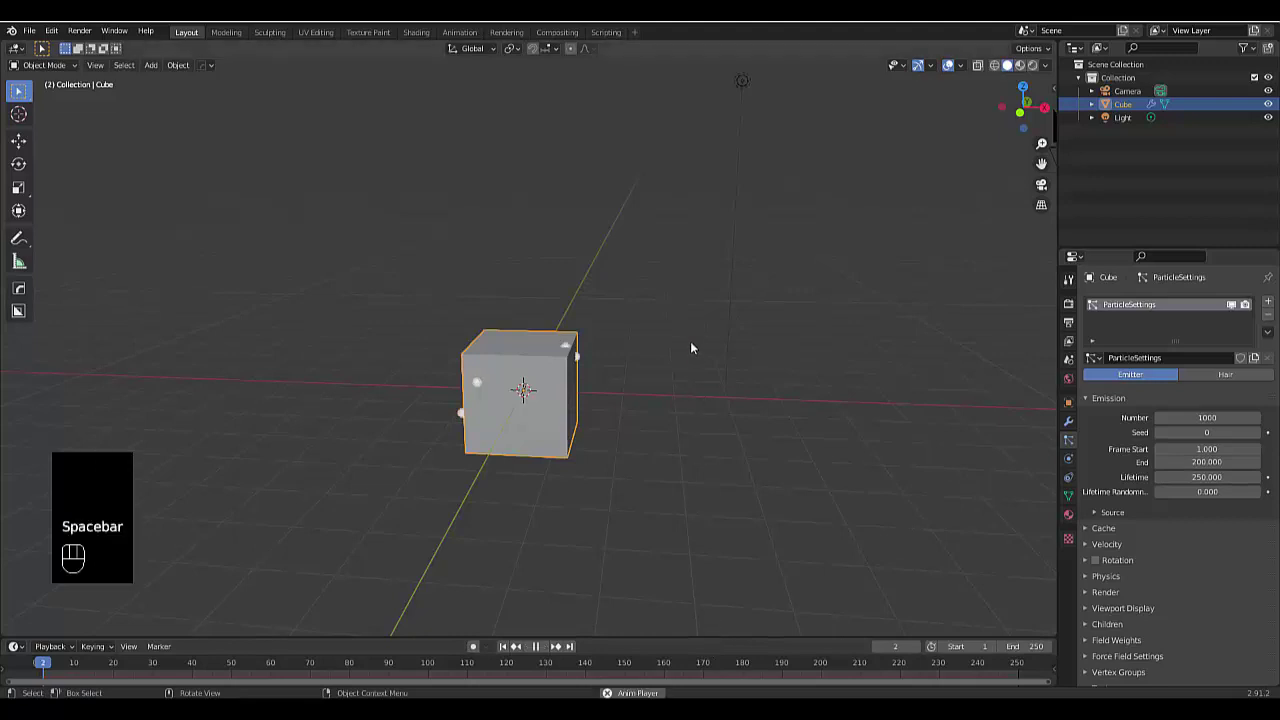
{"action": "middle_click_drag", "start_coordinate": [646, 397], "coordinate": [601, 525]}
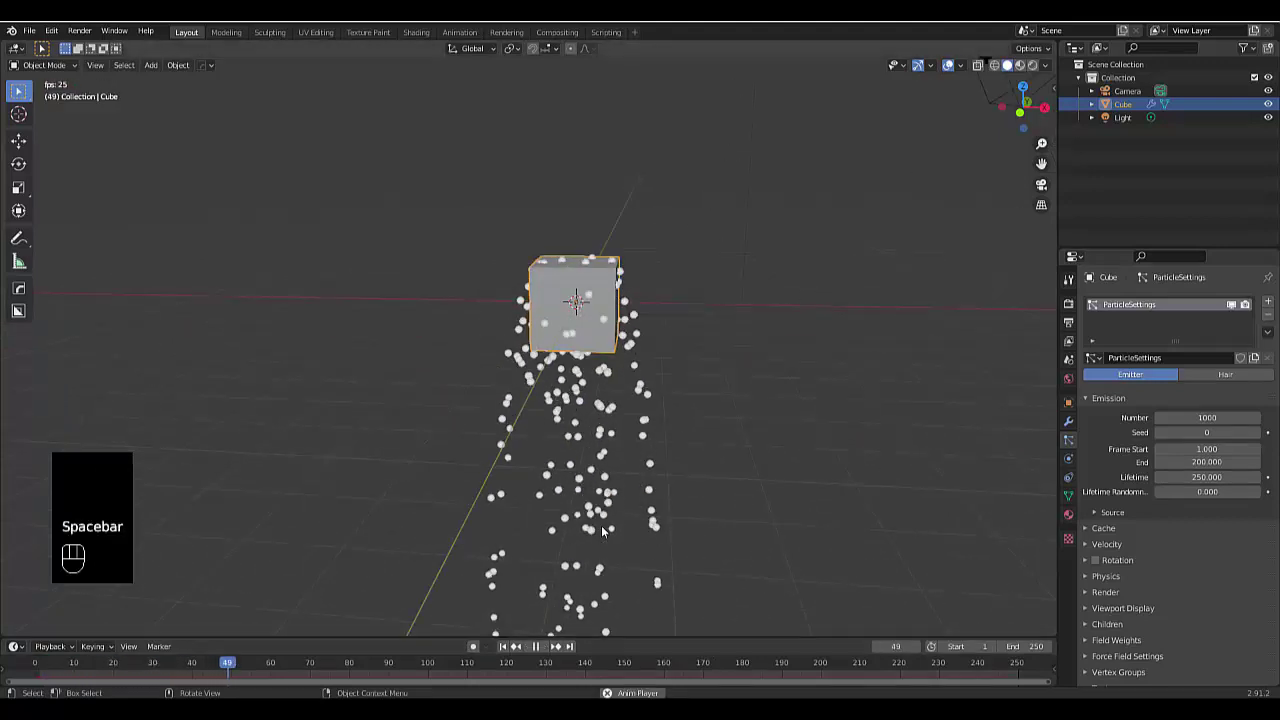
{"action": "key", "text": "space"}
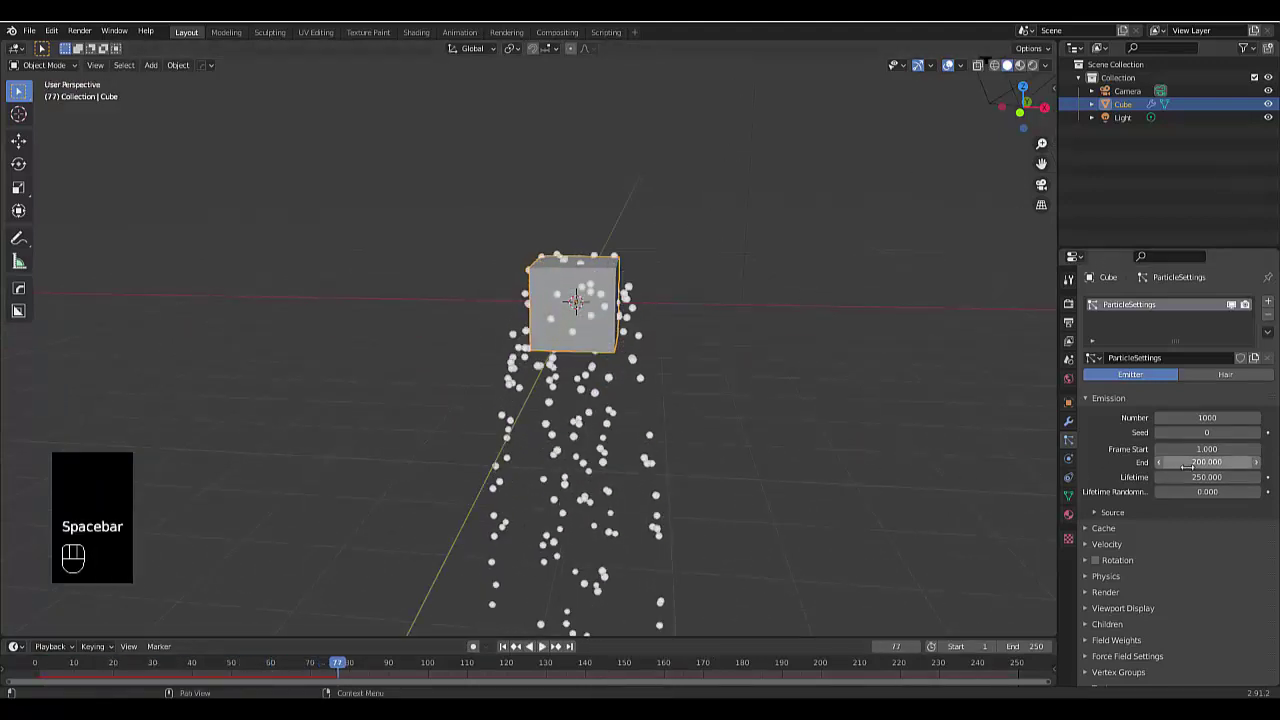
- Set the emission end frame to 250 and replay the animation from frame 1
{"action": "left_click", "coordinate": [1207, 462]}
{"action": "type", "text": "250"}
{"action": "key", "text": "Return"}
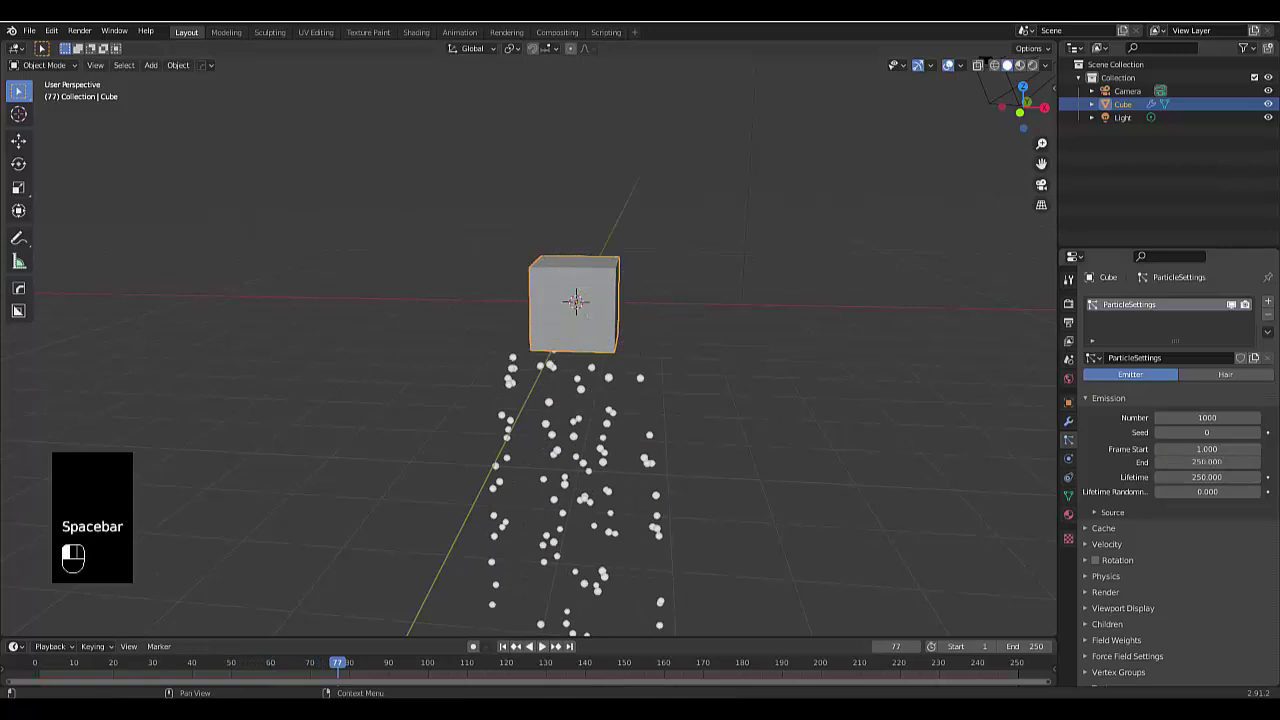
{"action": "left_click", "coordinate": [503, 646]}
{"action": "key", "text": "space"}
{"action": "scroll", "coordinate": [606, 407], "scroll_direction": "down", "scroll_amount": 3}
{"action": "scroll", "coordinate": [577, 528], "scroll_direction": "up", "scroll_amount": 4}
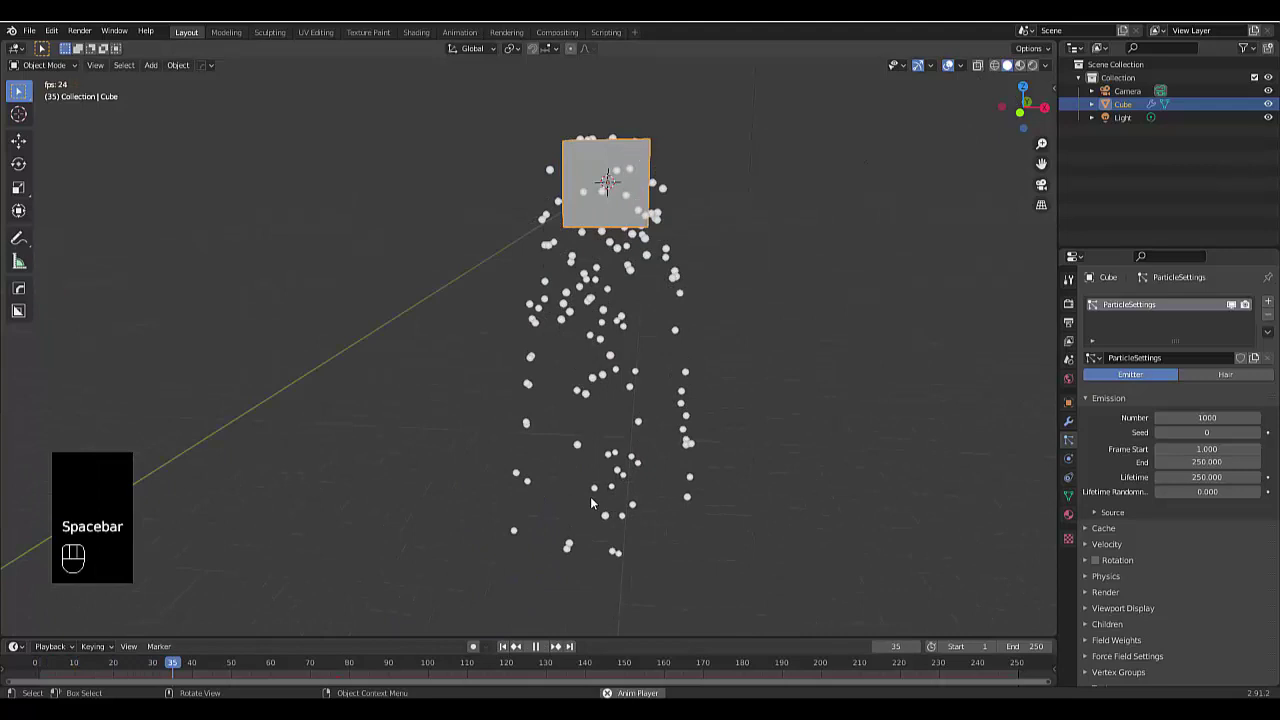
{"action": "key", "text": "space"}
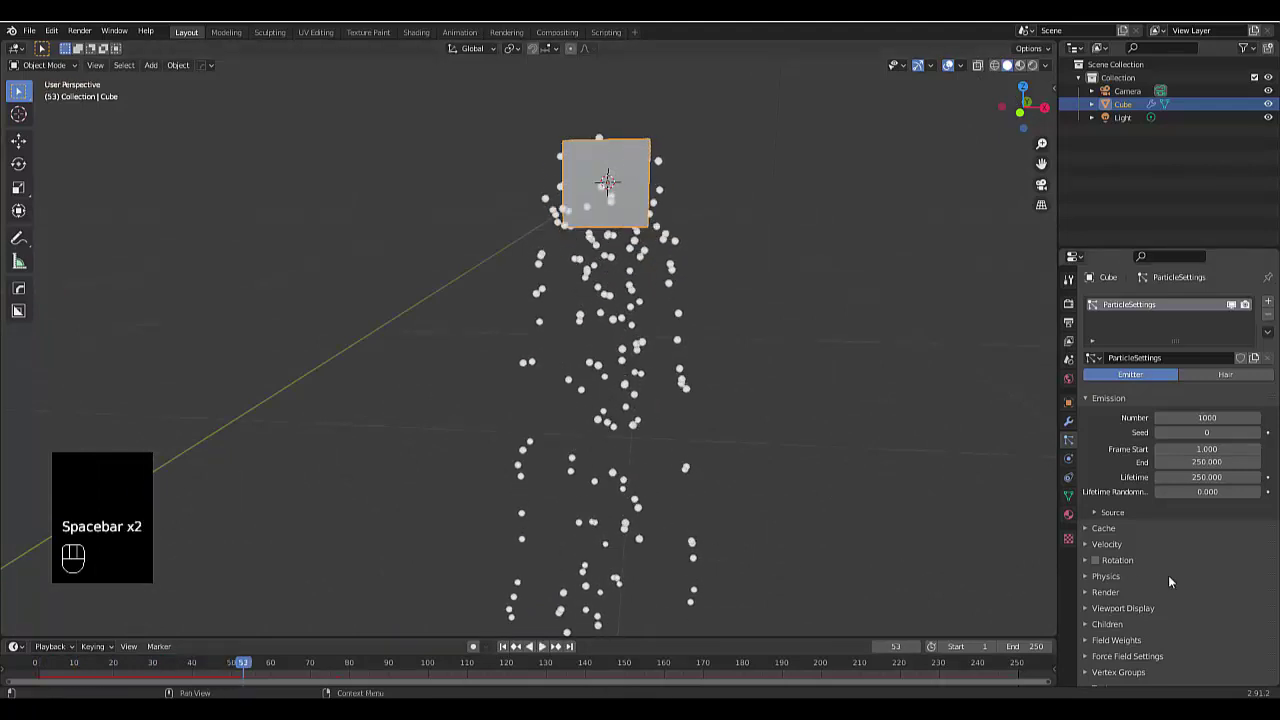
{"action": "left_click", "coordinate": [1105, 592]}
{"action": "scroll", "coordinate": [1163, 606], "scroll_direction": "down", "scroll_amount": 2}
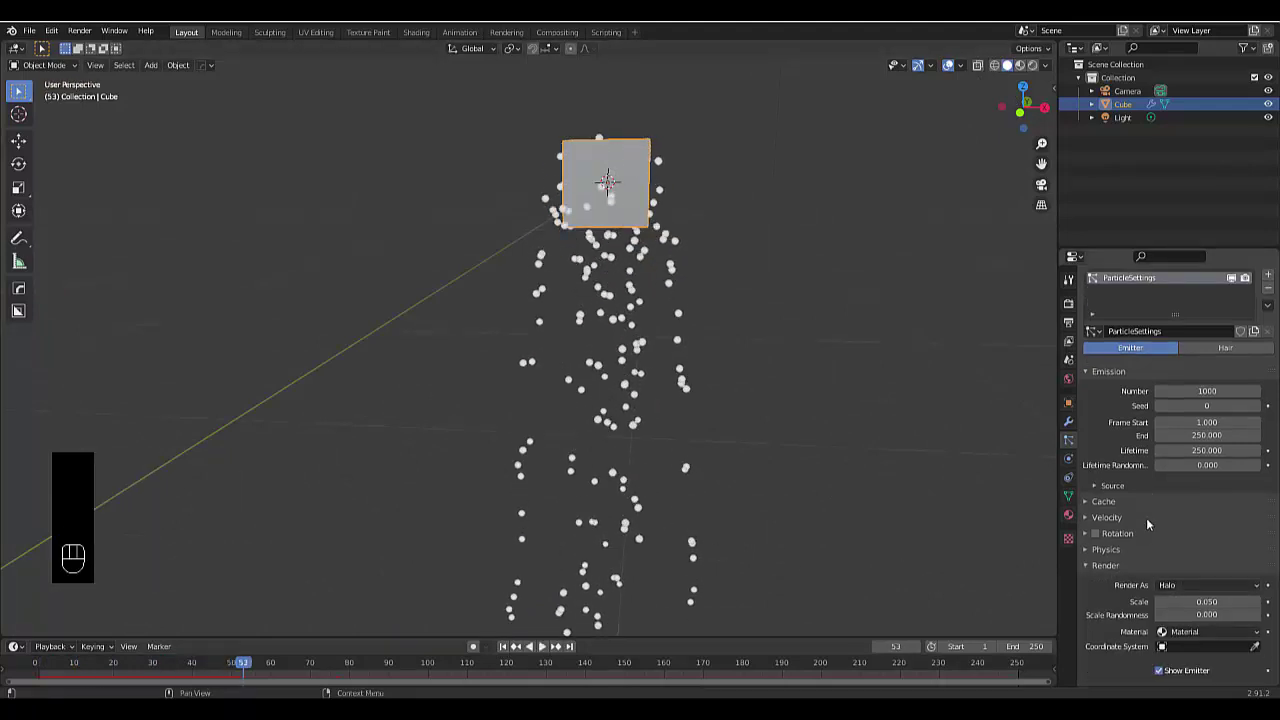
- Add an icosphere, move it left of the cube along X, and shade it smooth
{"action": "key", "text": "shift+a"}
{"action": "mouse_move", "coordinate": [703, 372]}
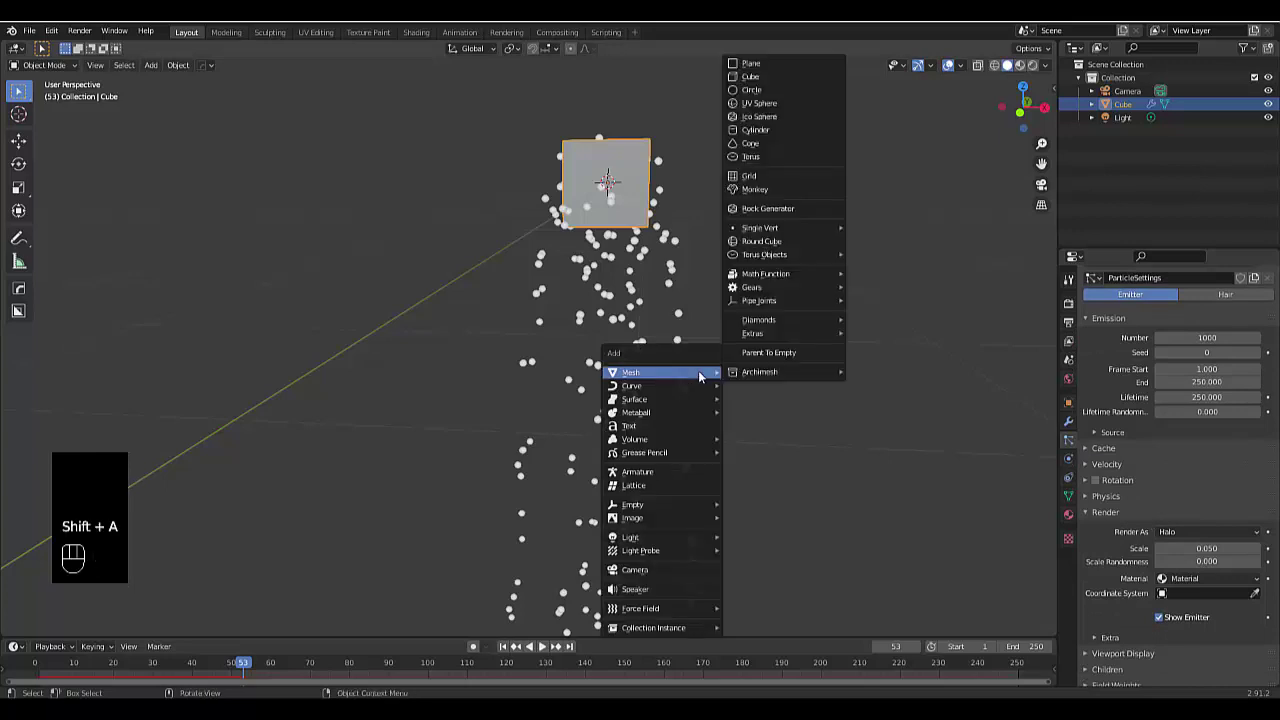
{"action": "left_click", "coordinate": [794, 117]}
{"action": "key", "text": "g"}
{"action": "key", "text": "x"}
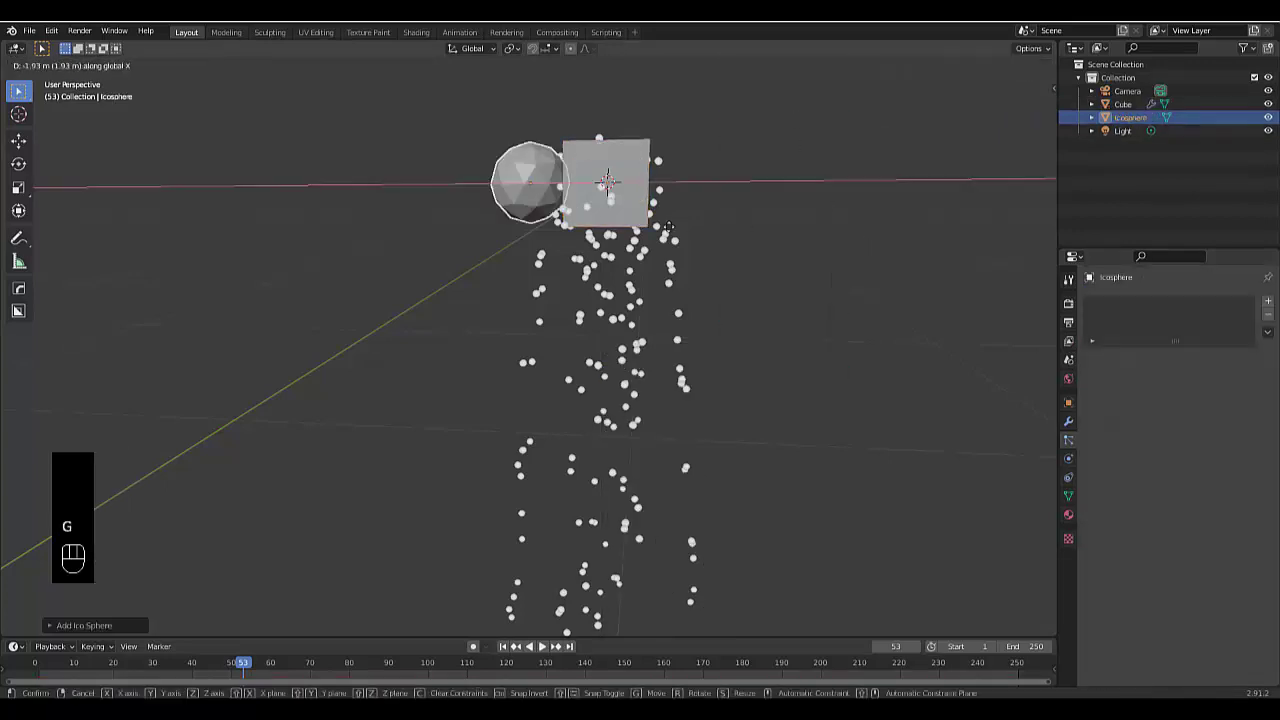
{"action": "left_click", "coordinate": [326, 249]}
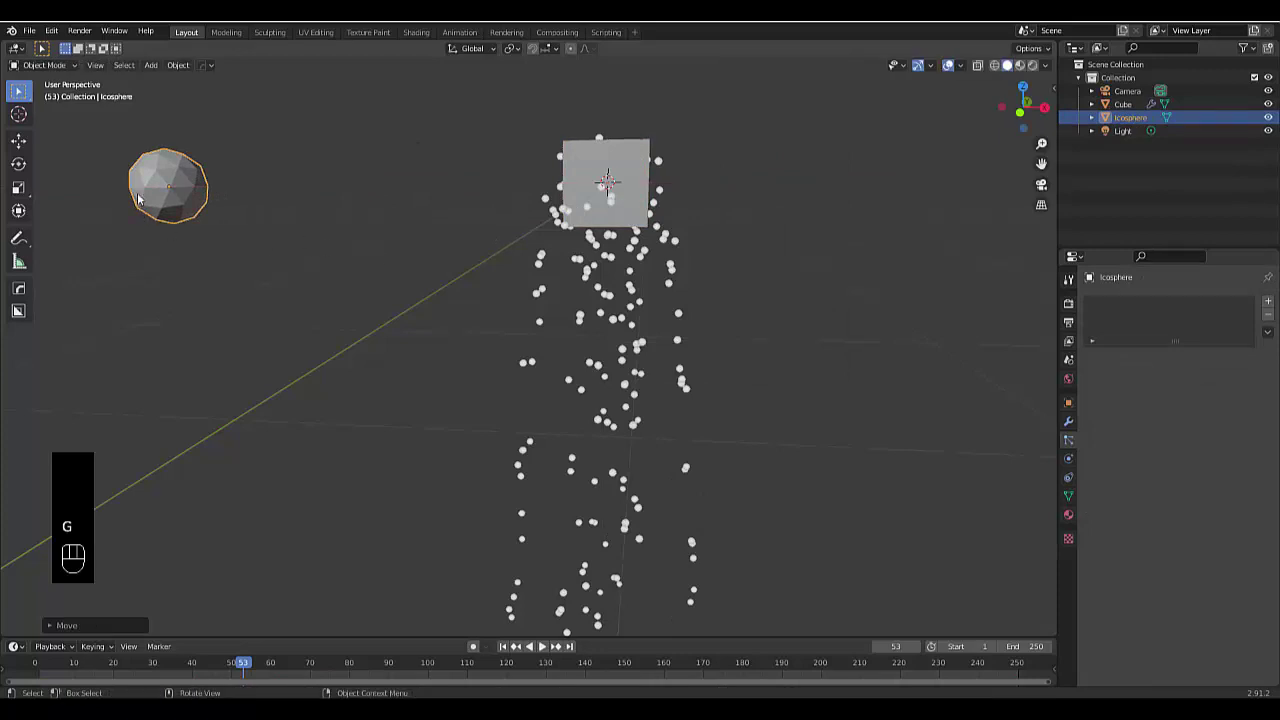
{"action": "right_click", "coordinate": [138, 199]}
{"action": "left_click", "coordinate": [138, 199]}
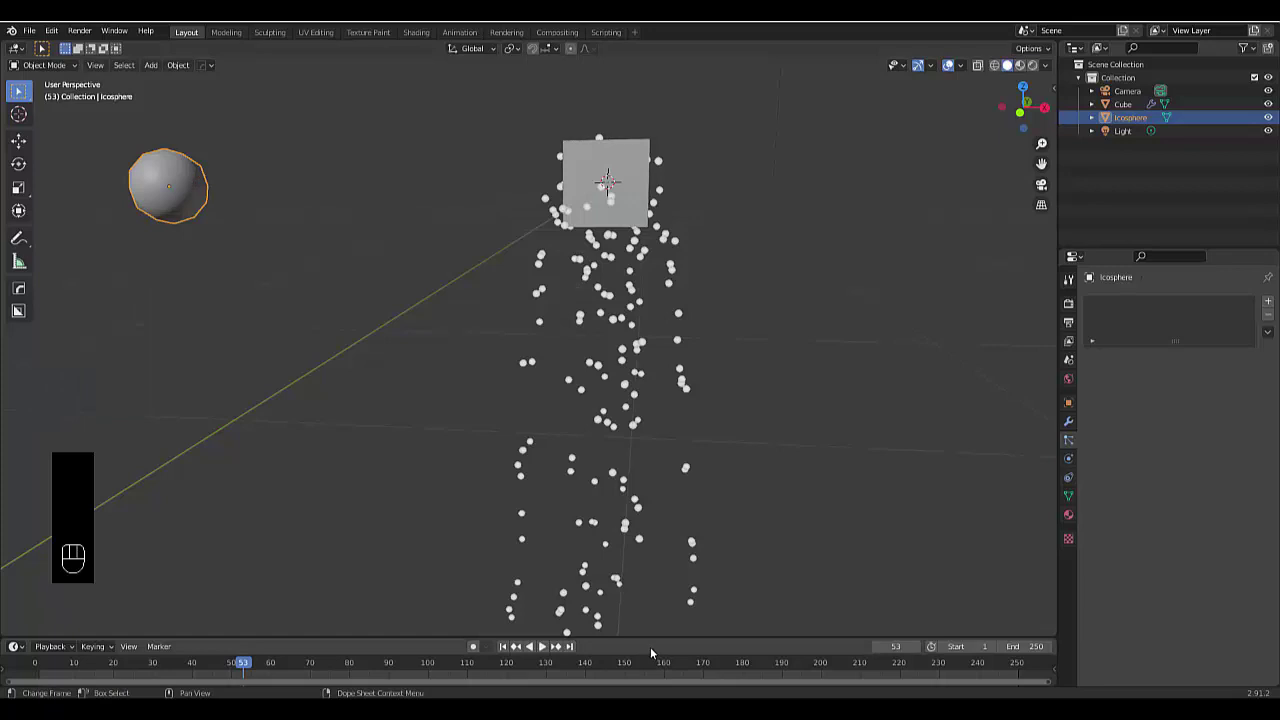
- Render the cube's particles as objects using the Icosphere as the instance
{"action": "left_click", "coordinate": [610, 197]}
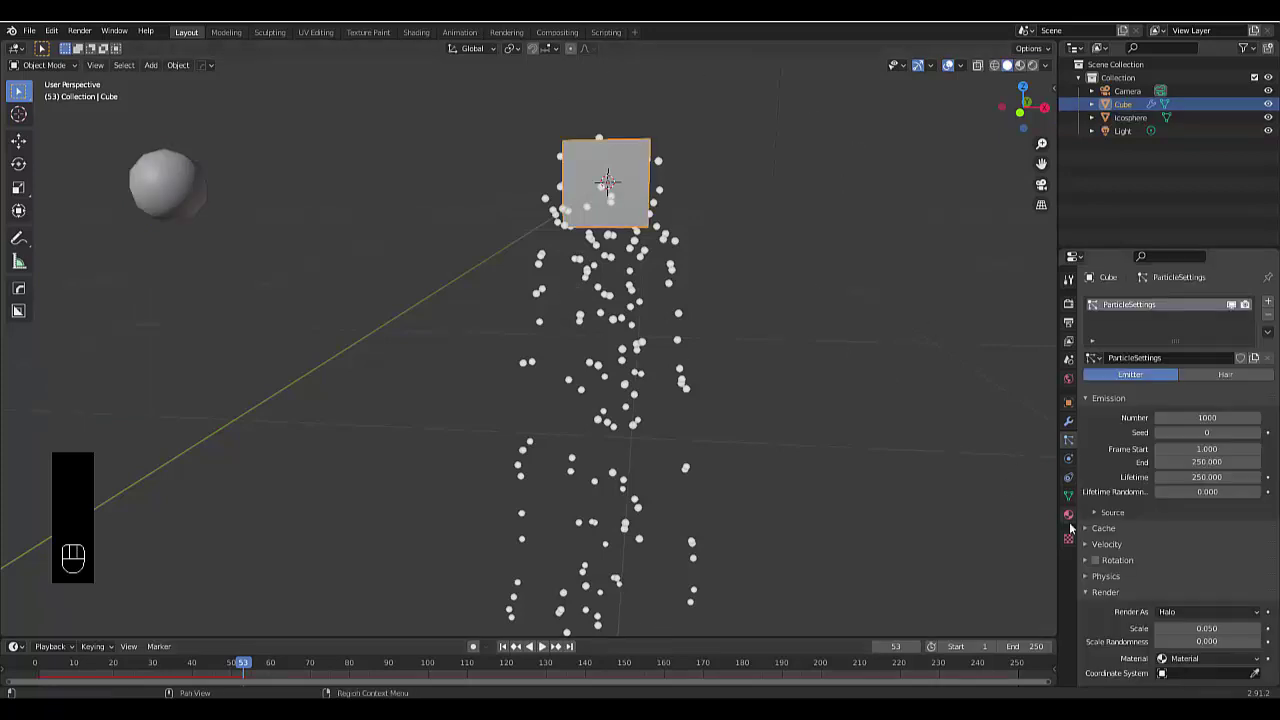
{"action": "scroll", "coordinate": [1178, 600], "scroll_direction": "down", "scroll_amount": 3}
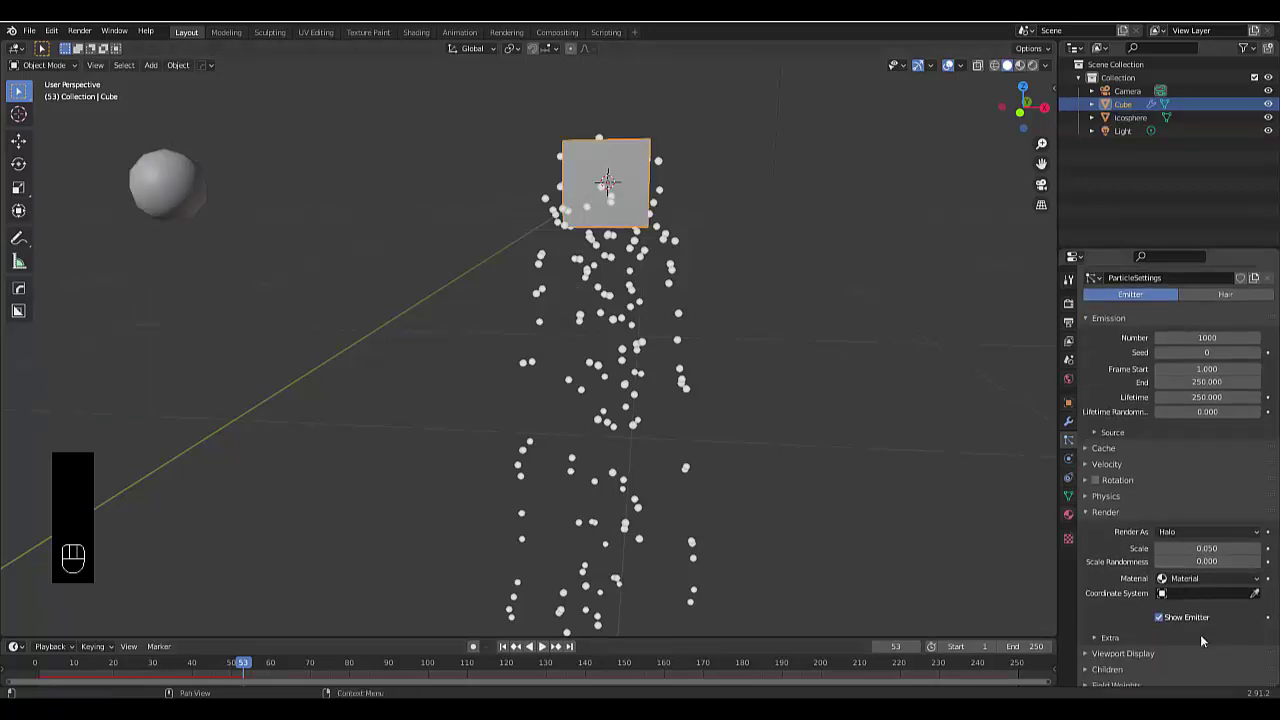
{"action": "left_click", "coordinate": [1197, 534]}
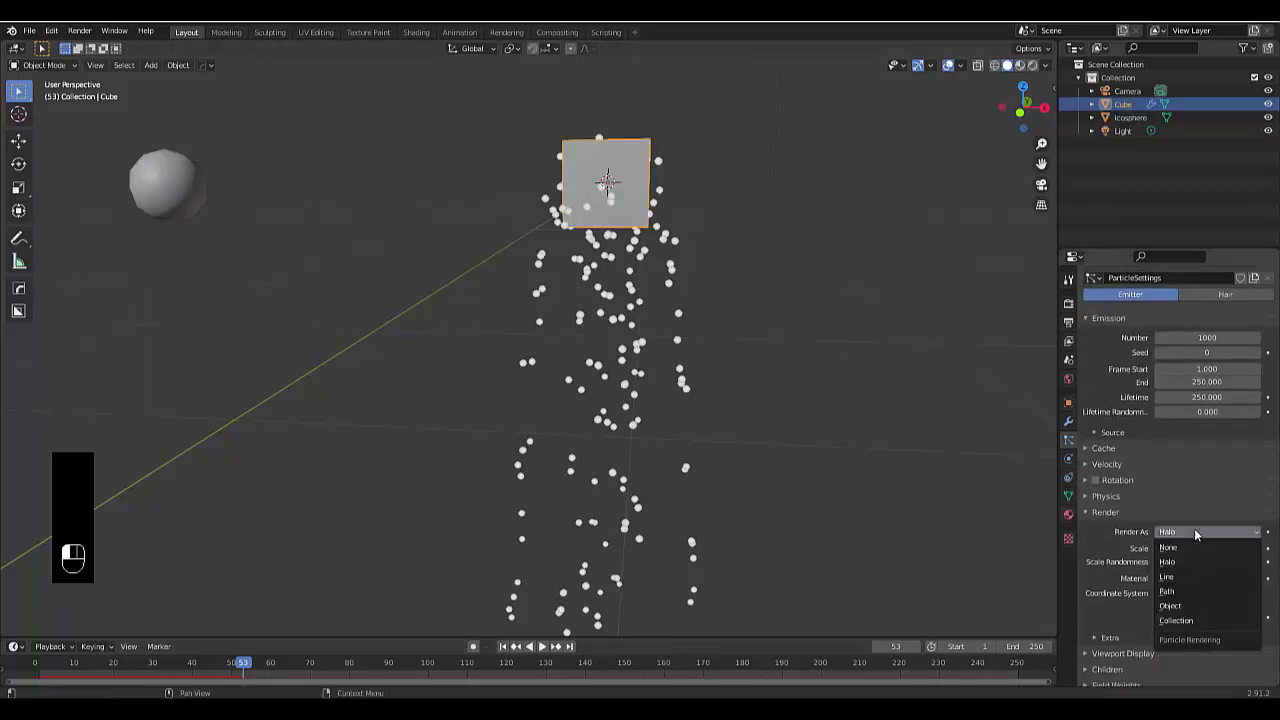
{"action": "left_click", "coordinate": [1170, 606]}
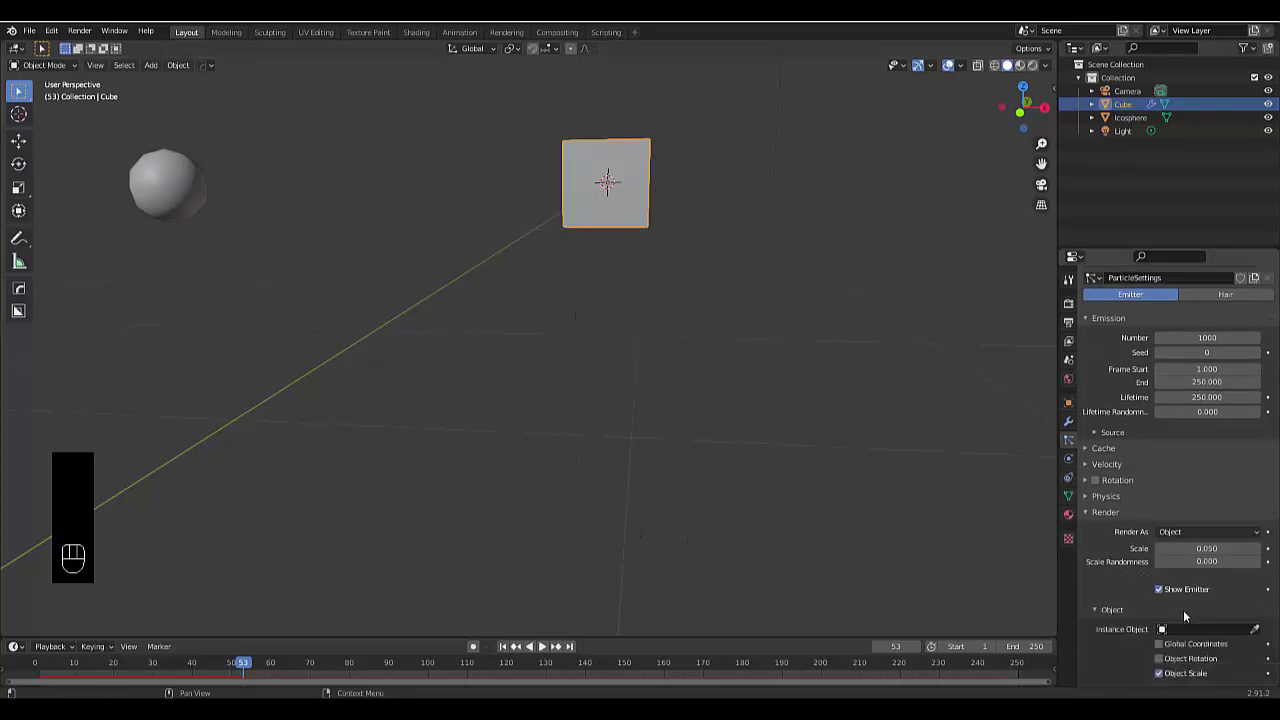
{"action": "left_click", "coordinate": [1256, 630]}
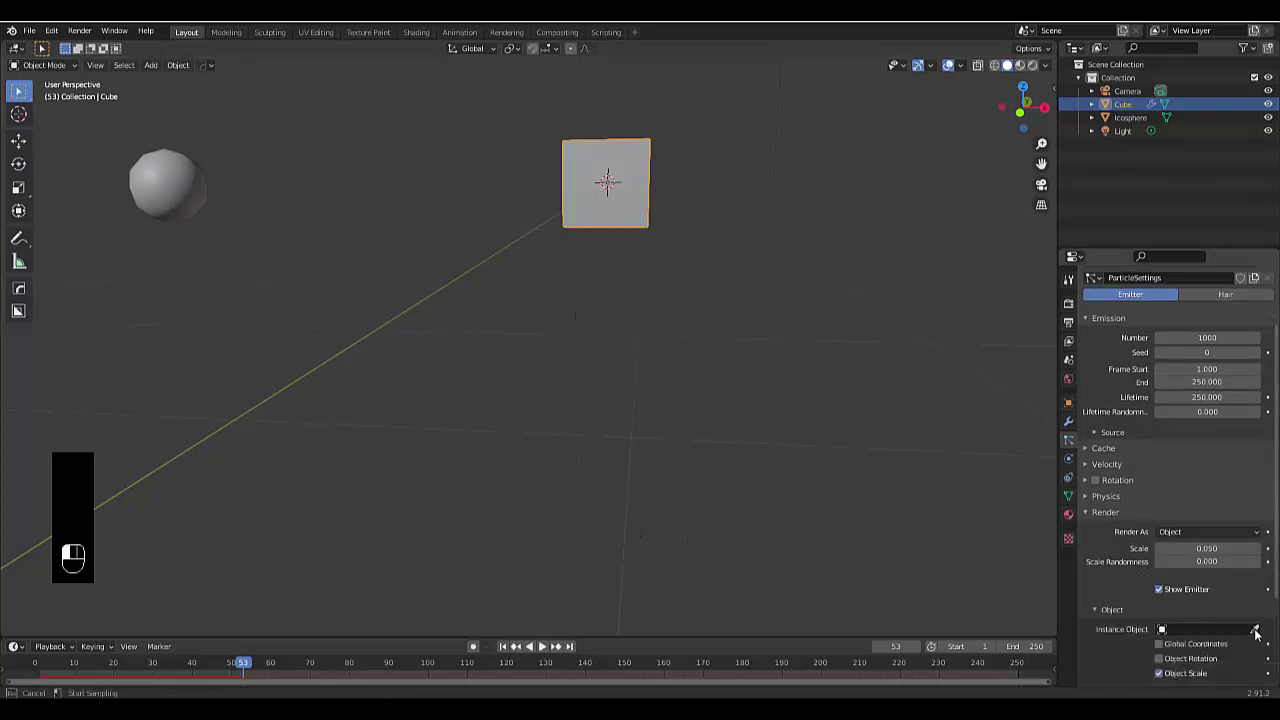
{"action": "left_click", "coordinate": [152, 168]}
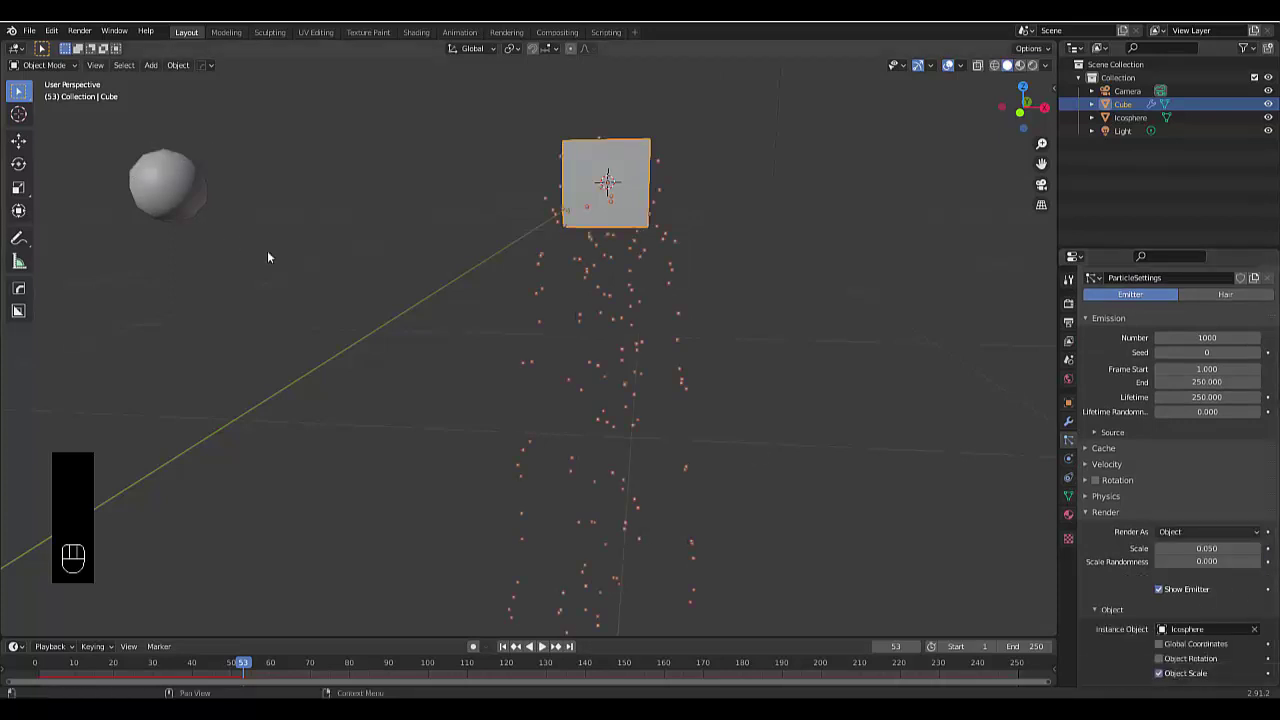
- Set the particle scale to 0.2 and scale randomness to 1
{"action": "left_click", "coordinate": [1200, 548]}
{"action": "type", "text": "0"}
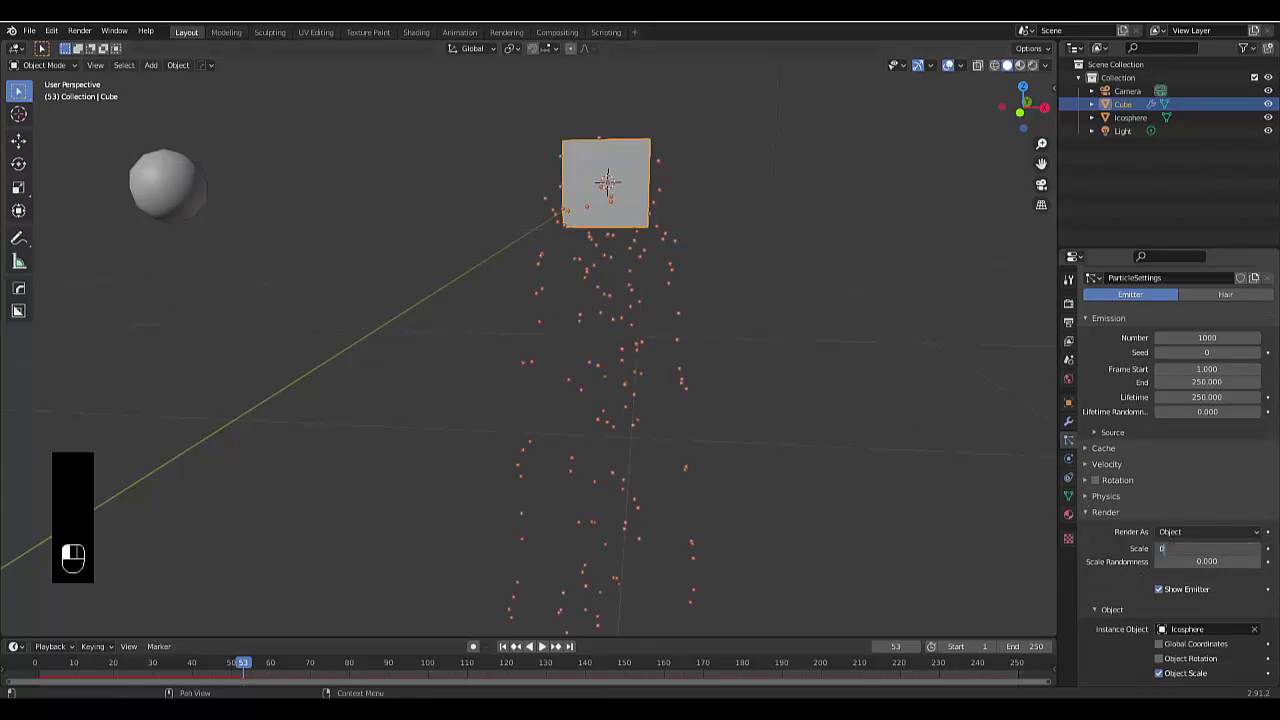
{"action": "type", "text": ".2"}
{"action": "key", "text": "Return"}
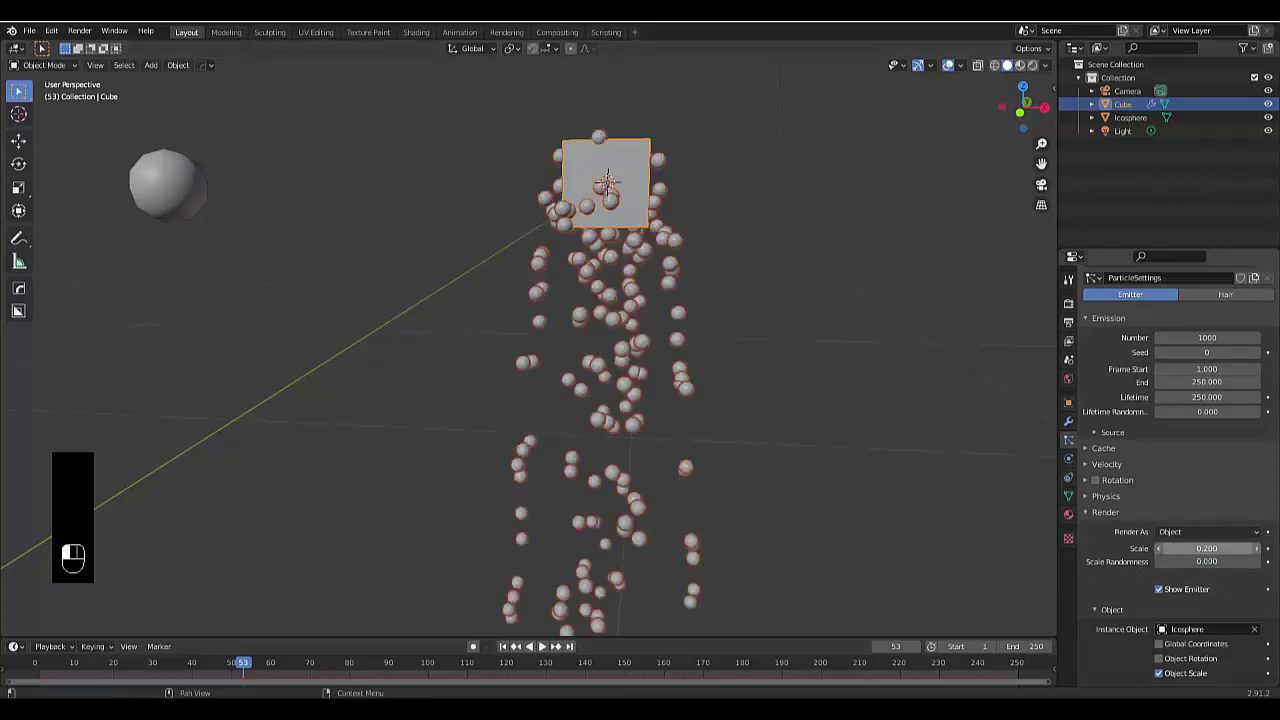
{"action": "left_click", "coordinate": [1207, 561]}
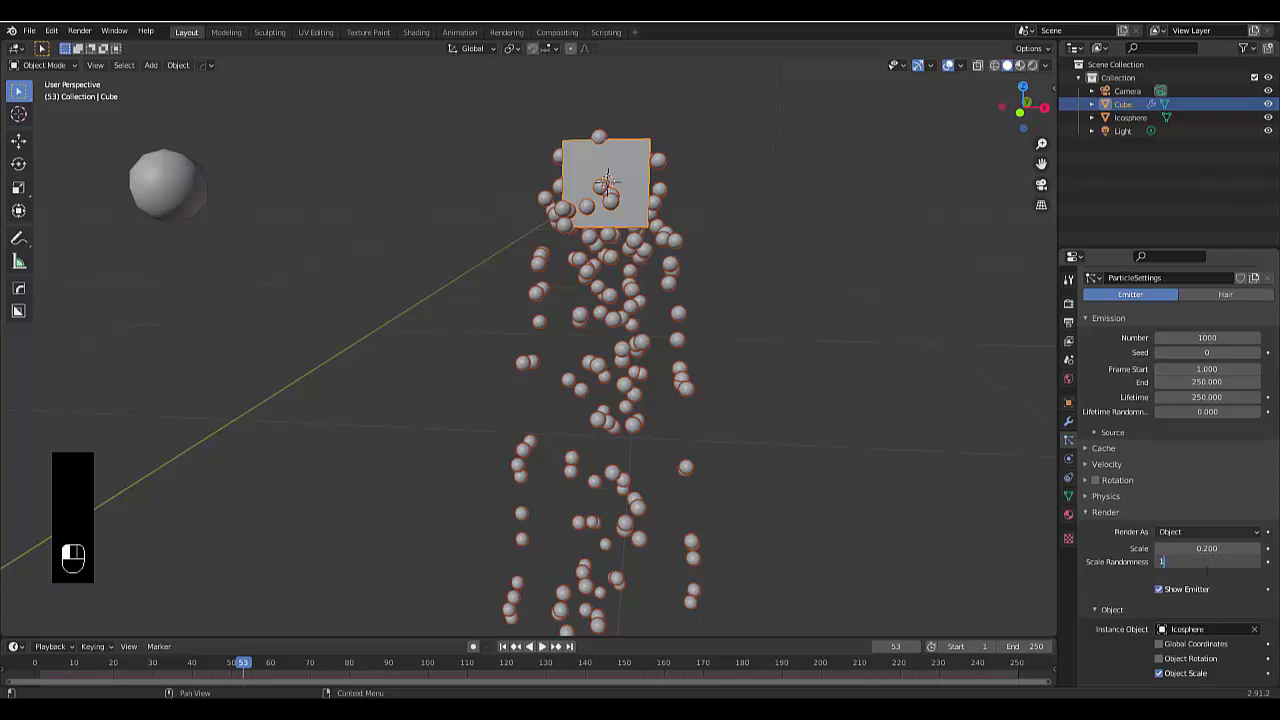
{"action": "key", "text": "Return"}
{"action": "middle_click_drag", "start_coordinate": [516, 305], "coordinate": [663, 412]}
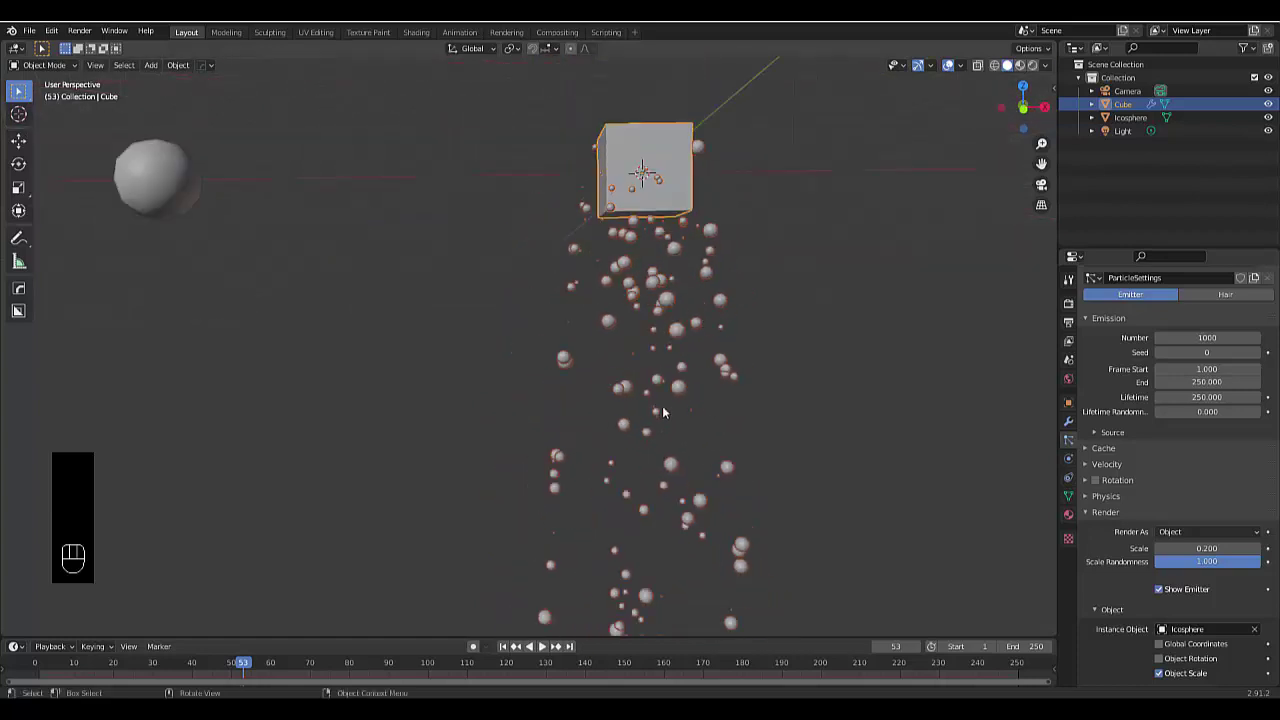
- Align the camera to the front view, reposition it to frame the spheres, and show World properties
{"action": "key", "text": "KP_1"}
{"action": "key", "text": "ctrl+alt"}
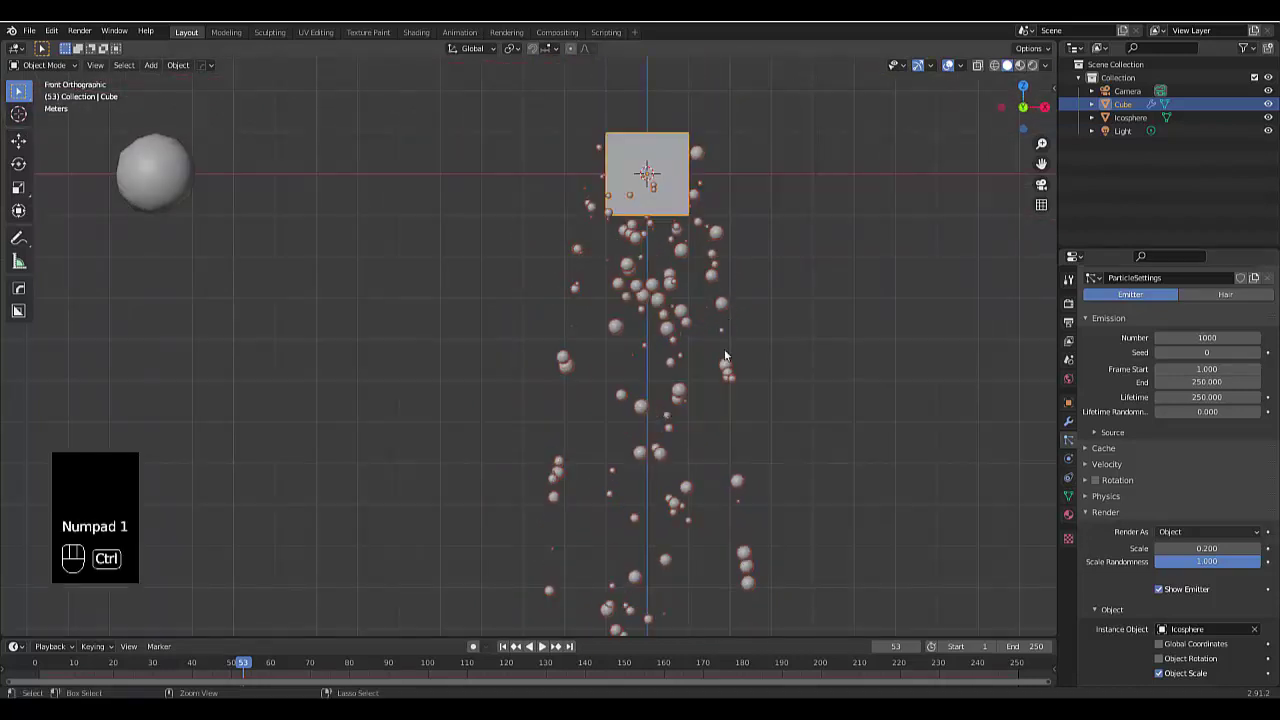
{"action": "key", "text": "ctrl+alt+KP_0"}
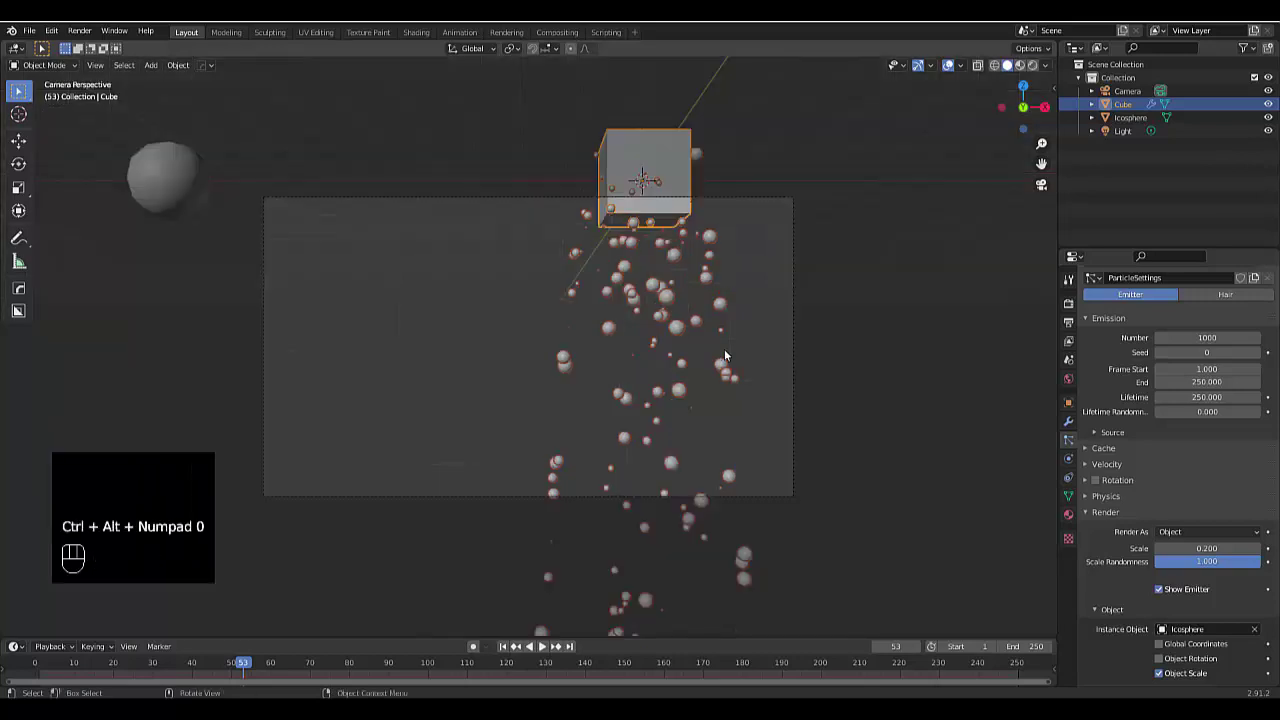
{"action": "left_click", "coordinate": [1127, 91]}
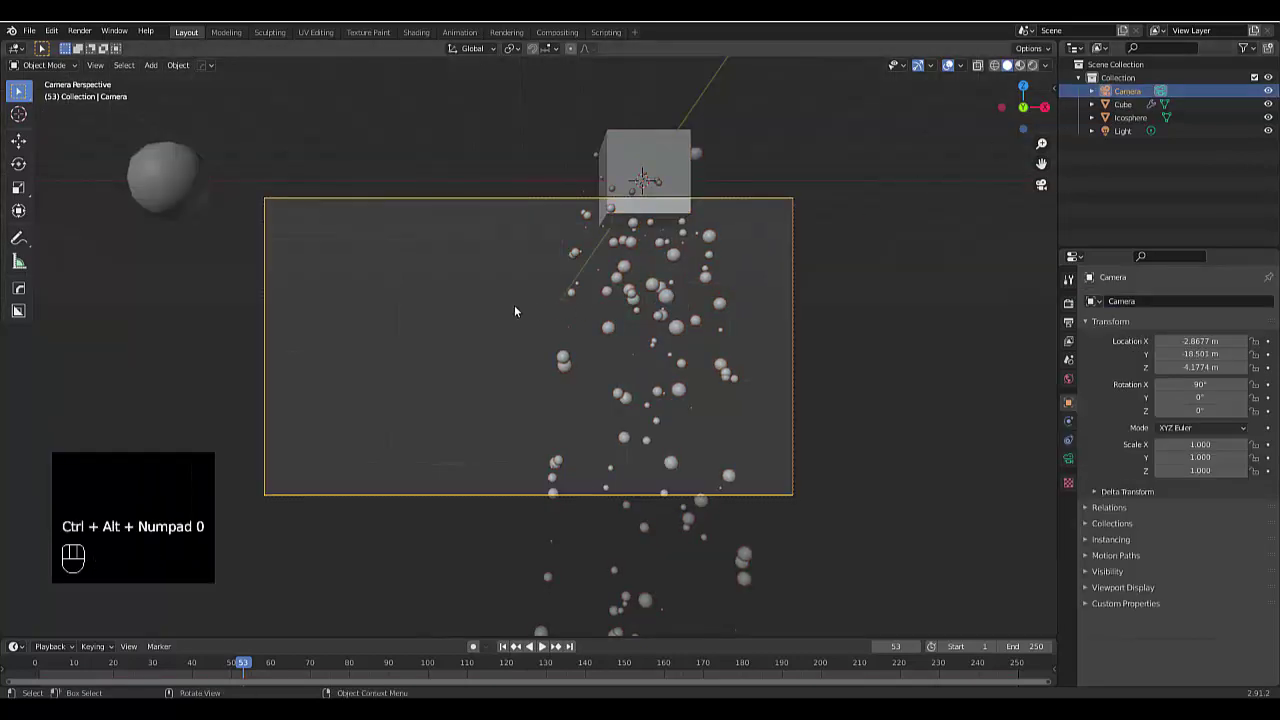
{"action": "key", "text": "g"}
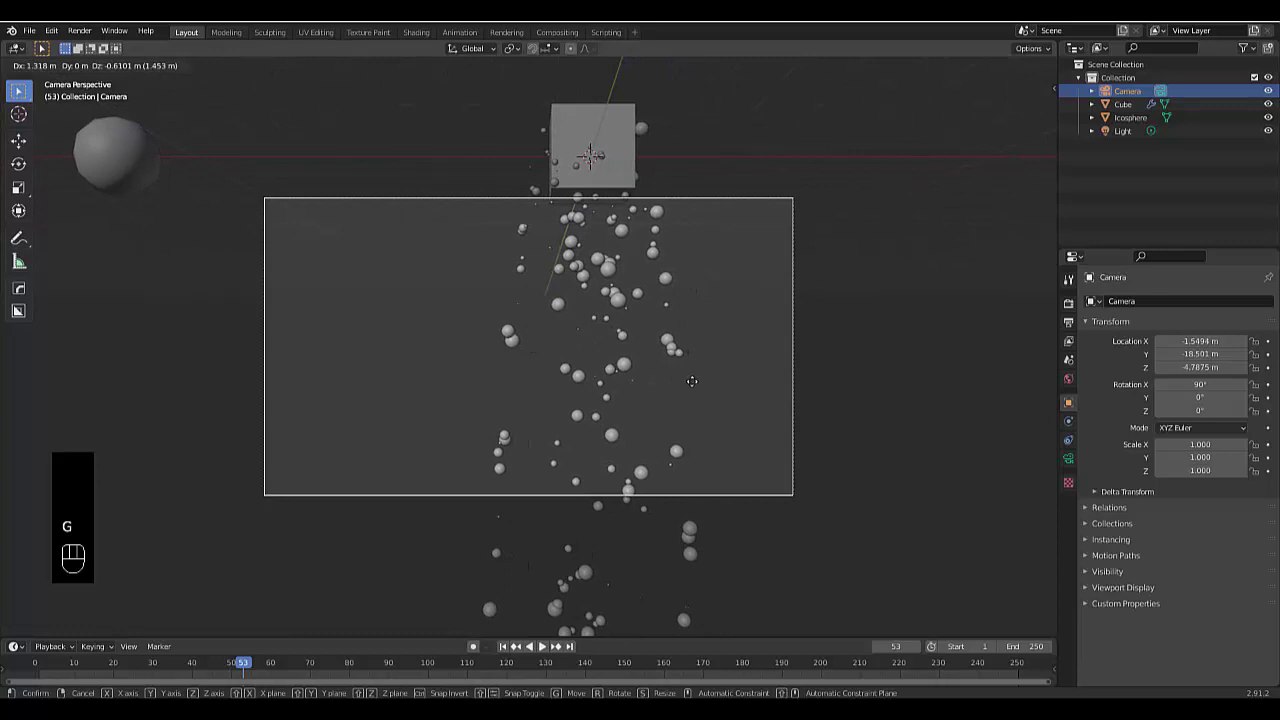
{"action": "left_click", "coordinate": [764, 390]}
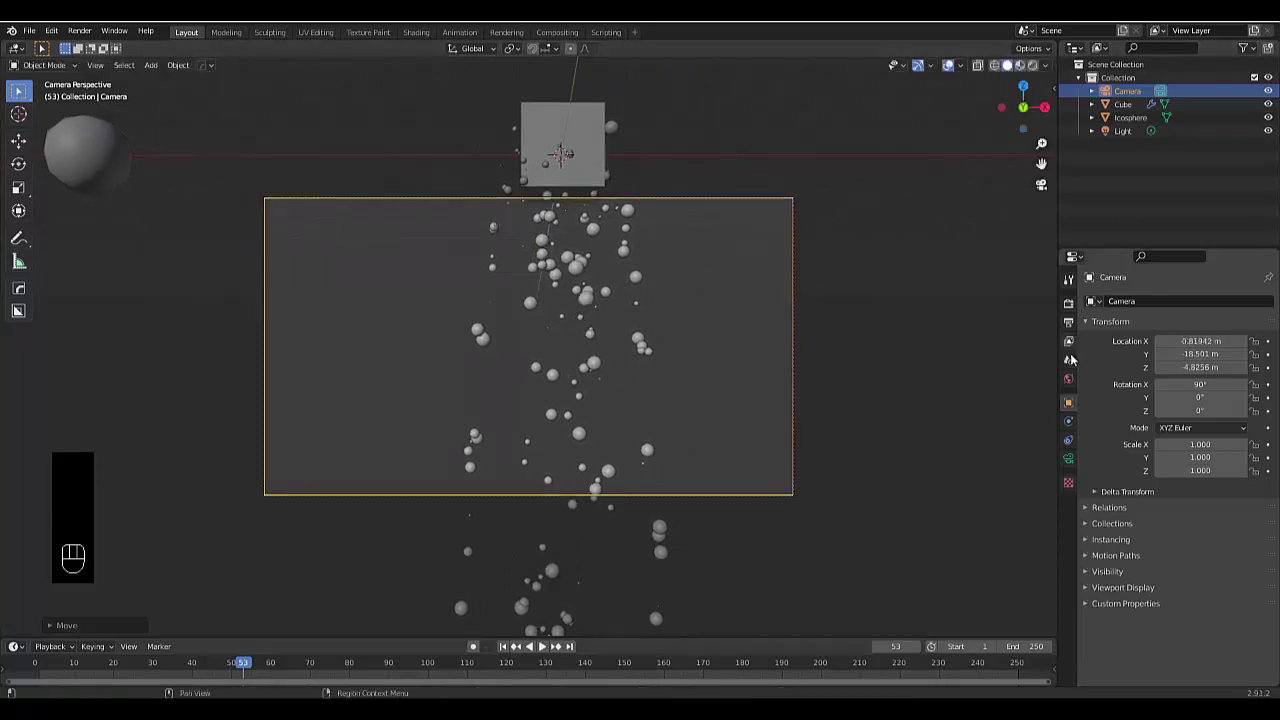
{"action": "left_click", "coordinate": [1068, 378]}
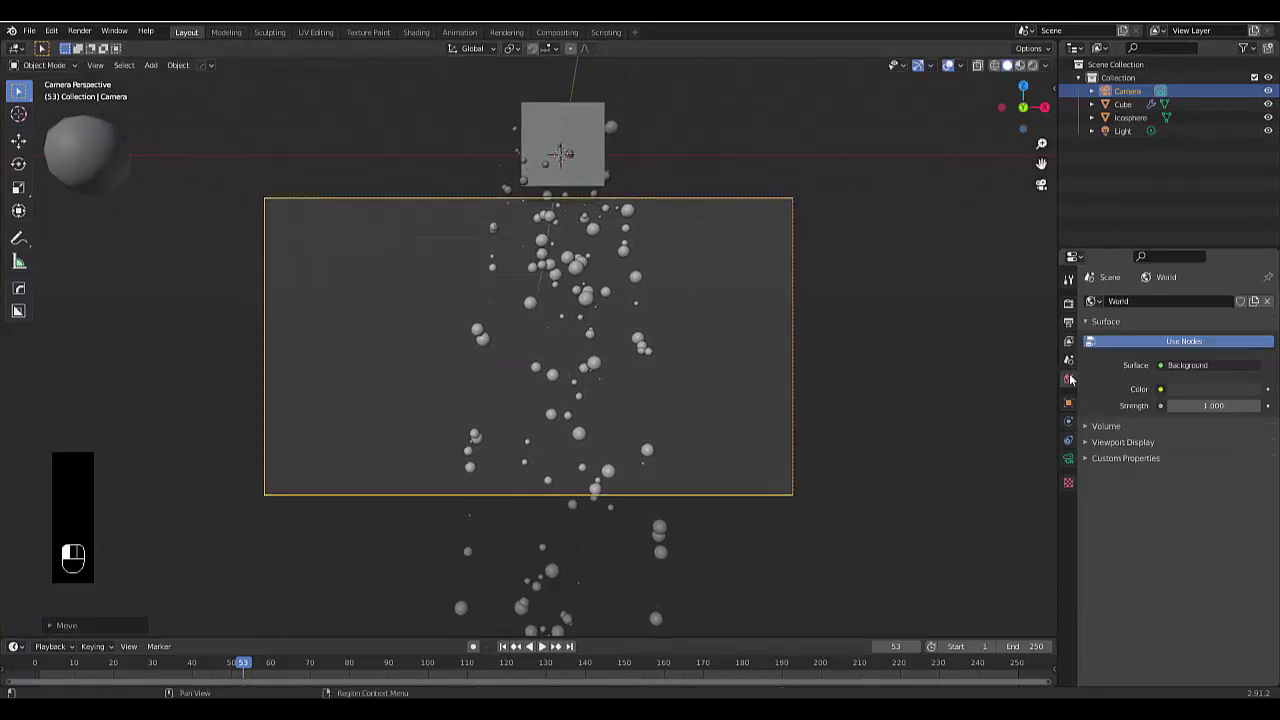
- Switch to Rendered shading, raise the world colour value to 1.0 for white, and select the Icosphere
{"action": "left_click", "coordinate": [1032, 68]}
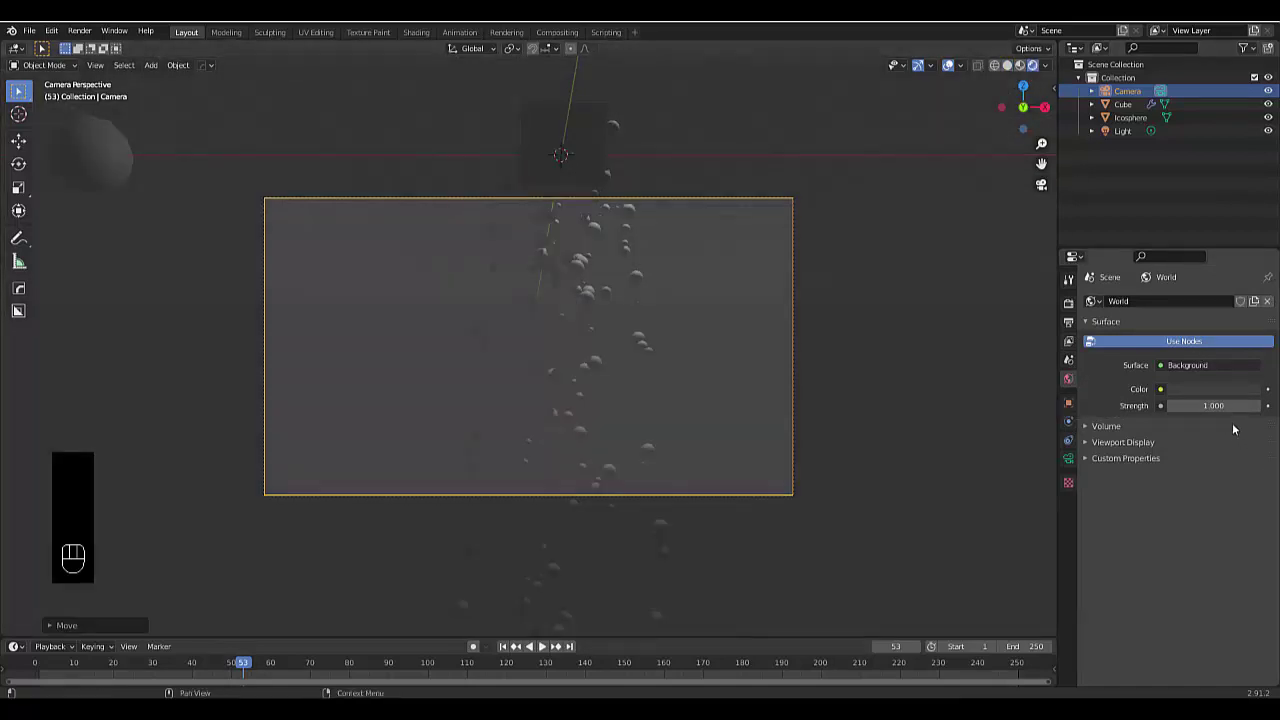
{"action": "left_click", "coordinate": [1200, 390]}
{"action": "left_click_drag", "start_coordinate": [1255, 265], "coordinate": [1250, 201]}
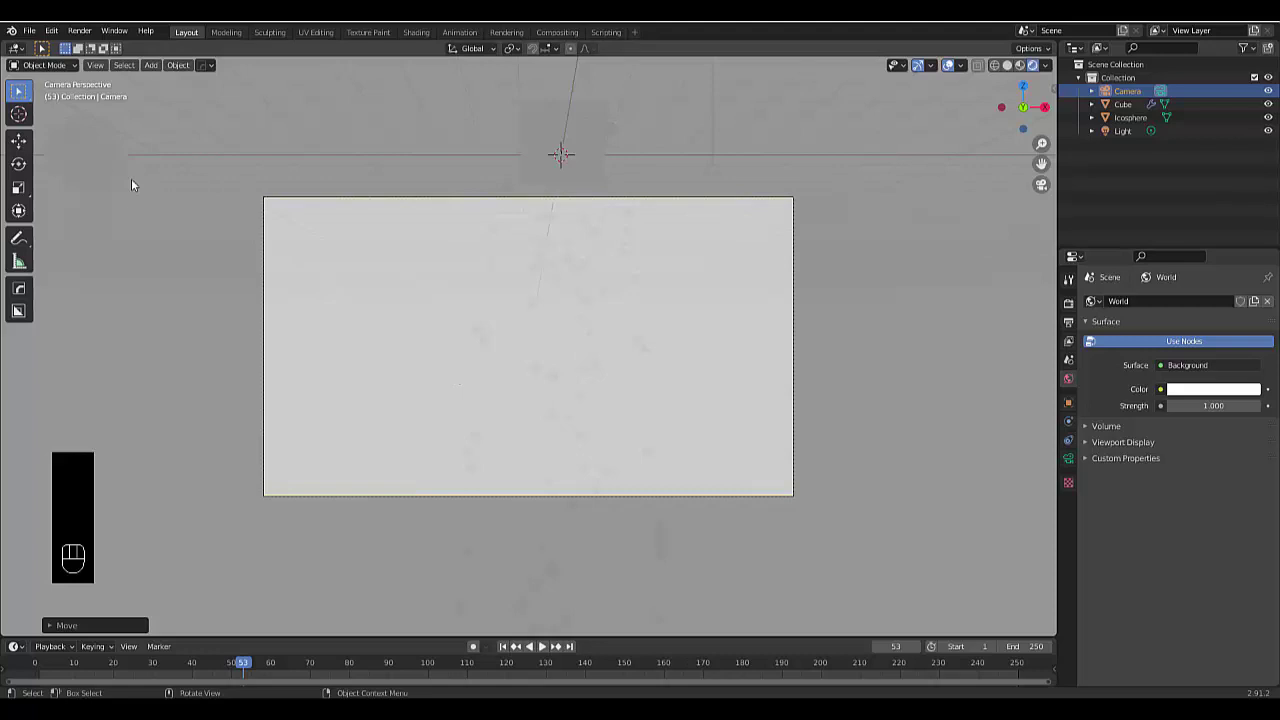
{"action": "left_click", "coordinate": [96, 161]}
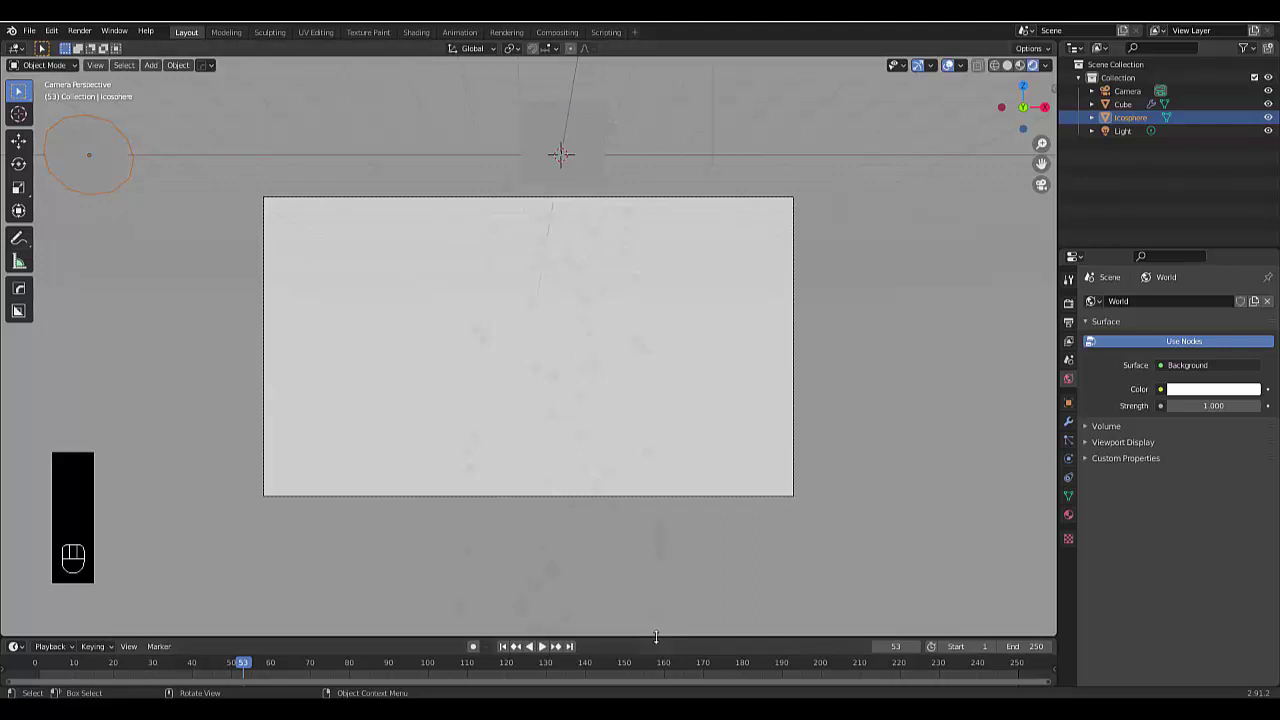
- Enlarge the lower area and turn it into a Shader Editor
{"action": "left_click_drag", "start_coordinate": [657, 639], "coordinate": [645, 455]}
{"action": "left_click", "coordinate": [15, 463]}
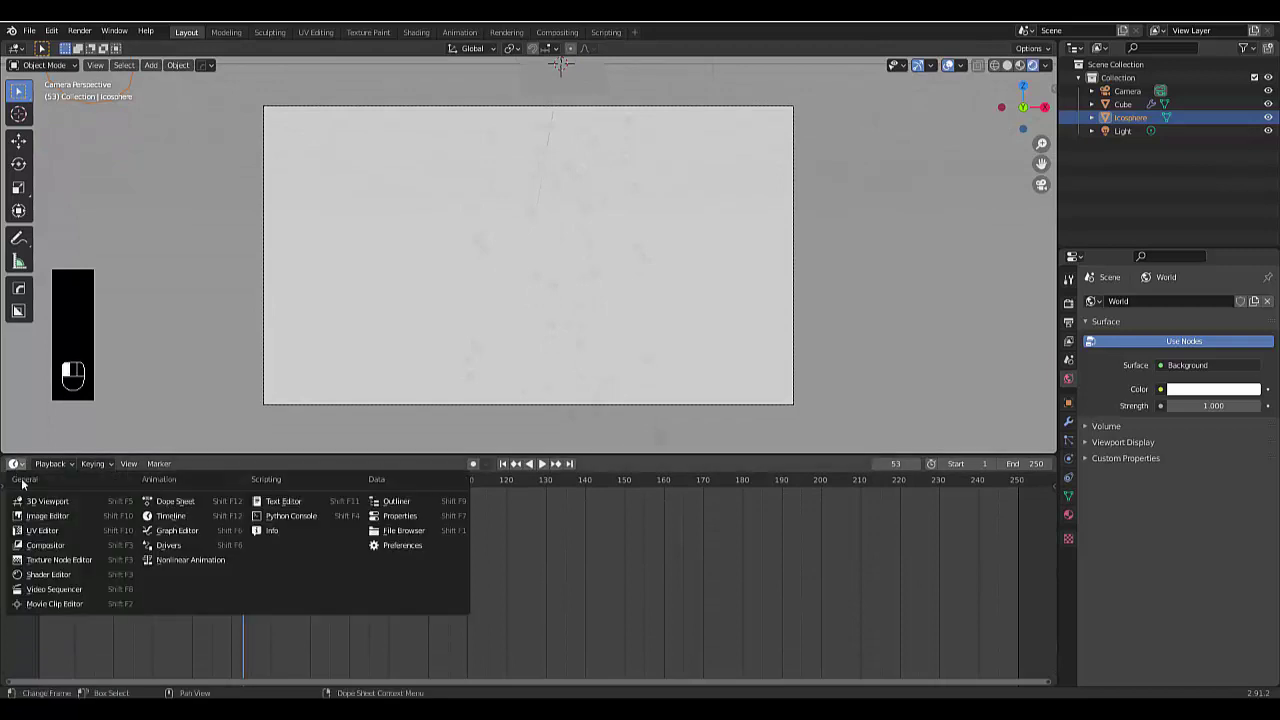
{"action": "left_click", "coordinate": [55, 574]}
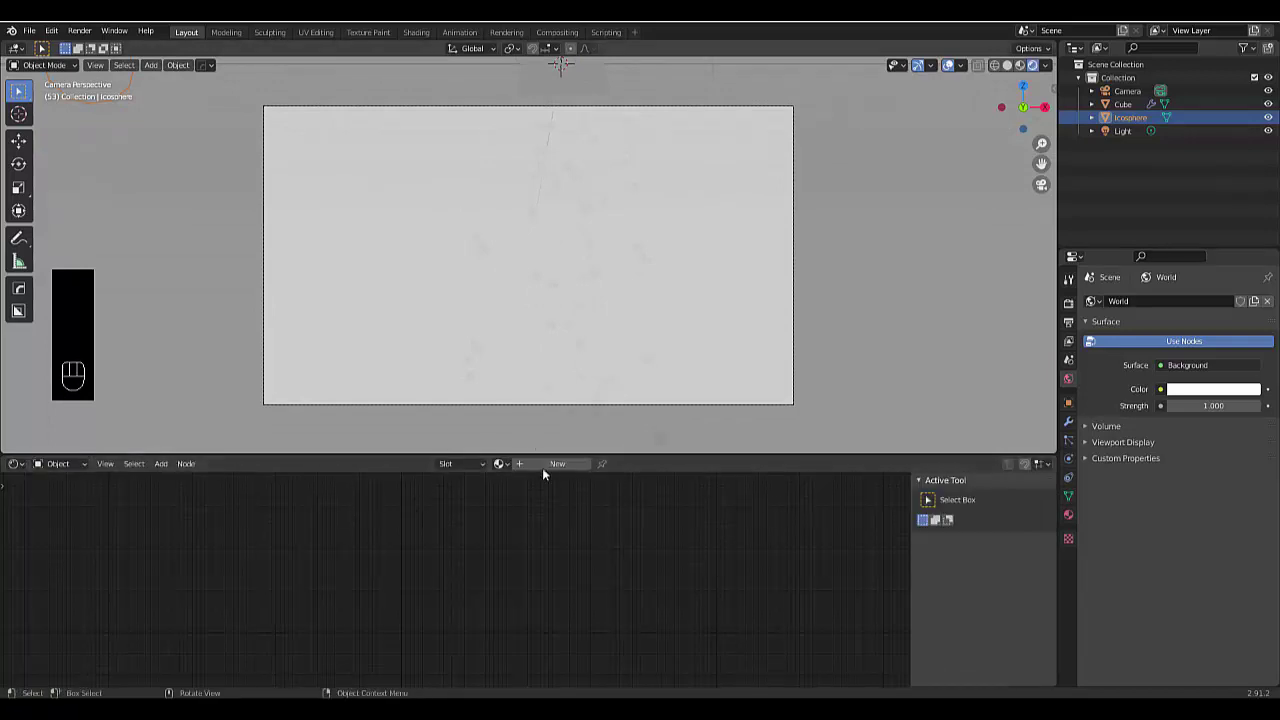
- Create Material.001 on the Icosphere with a green Base Color
{"action": "left_click", "coordinate": [548, 464]}
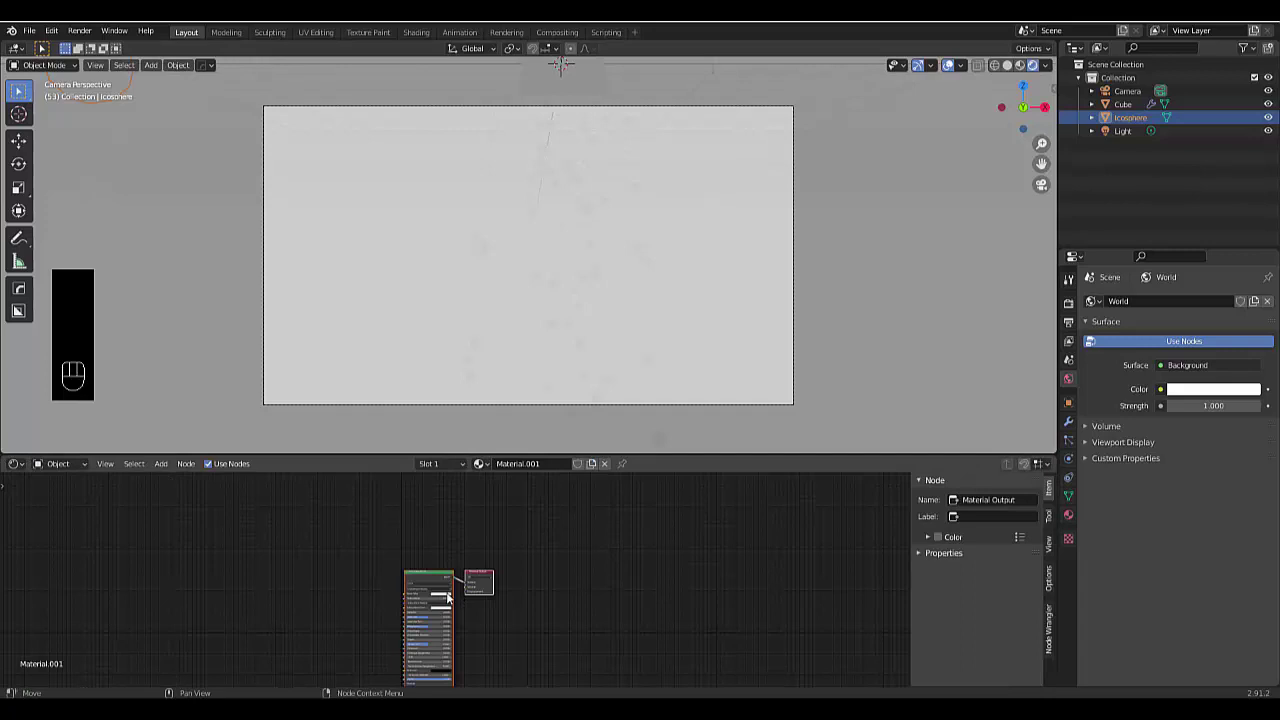
{"action": "left_click", "coordinate": [447, 597]}
{"action": "left_click", "coordinate": [447, 549]}
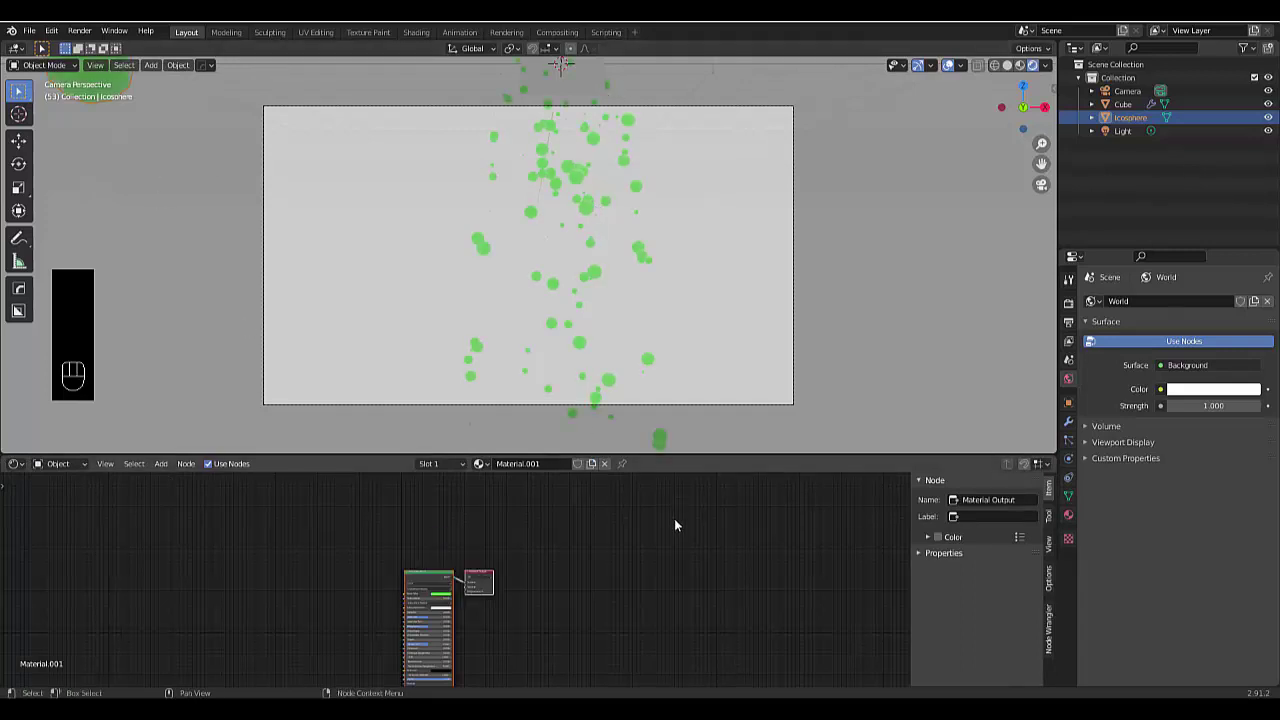
{"action": "scroll", "coordinate": [540, 614], "scroll_direction": "down", "scroll_amount": 4}
{"action": "scroll", "coordinate": [478, 610], "scroll_direction": "up", "scroll_amount": 8}
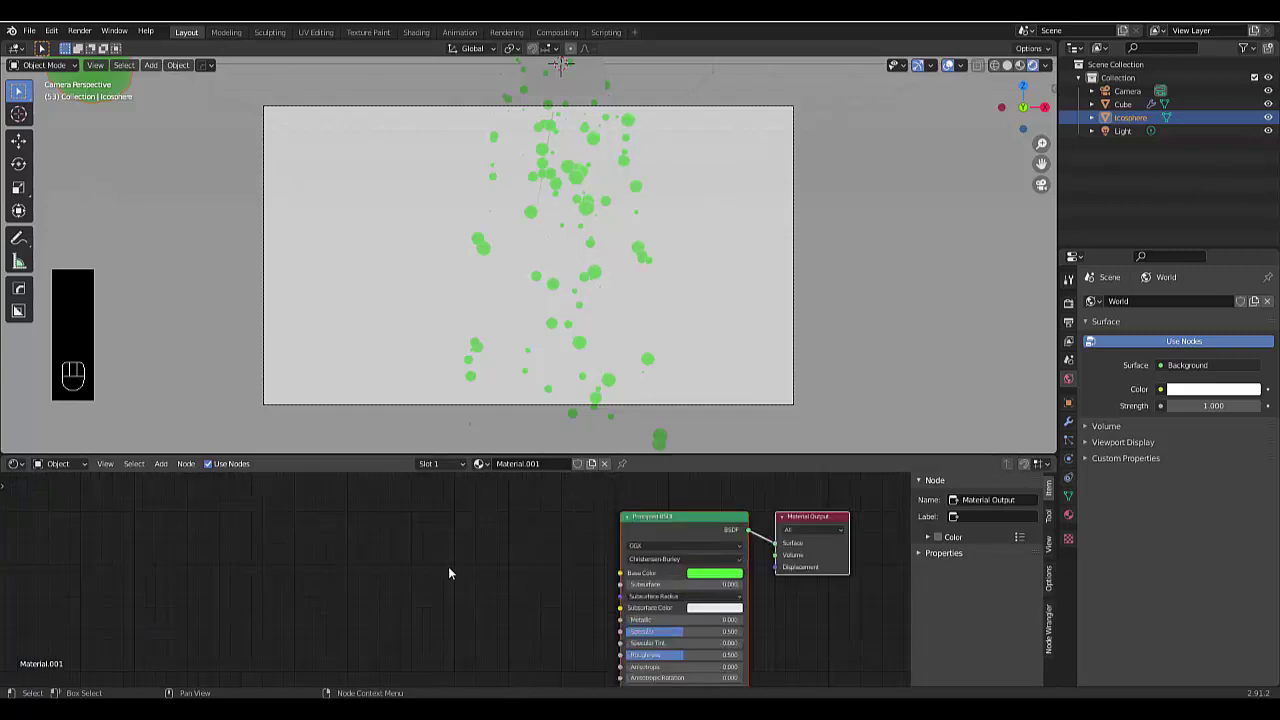
- Add a ColorRamp node and link its Color to the Principled BSDF Base Color
{"action": "key", "text": "shift+a"}
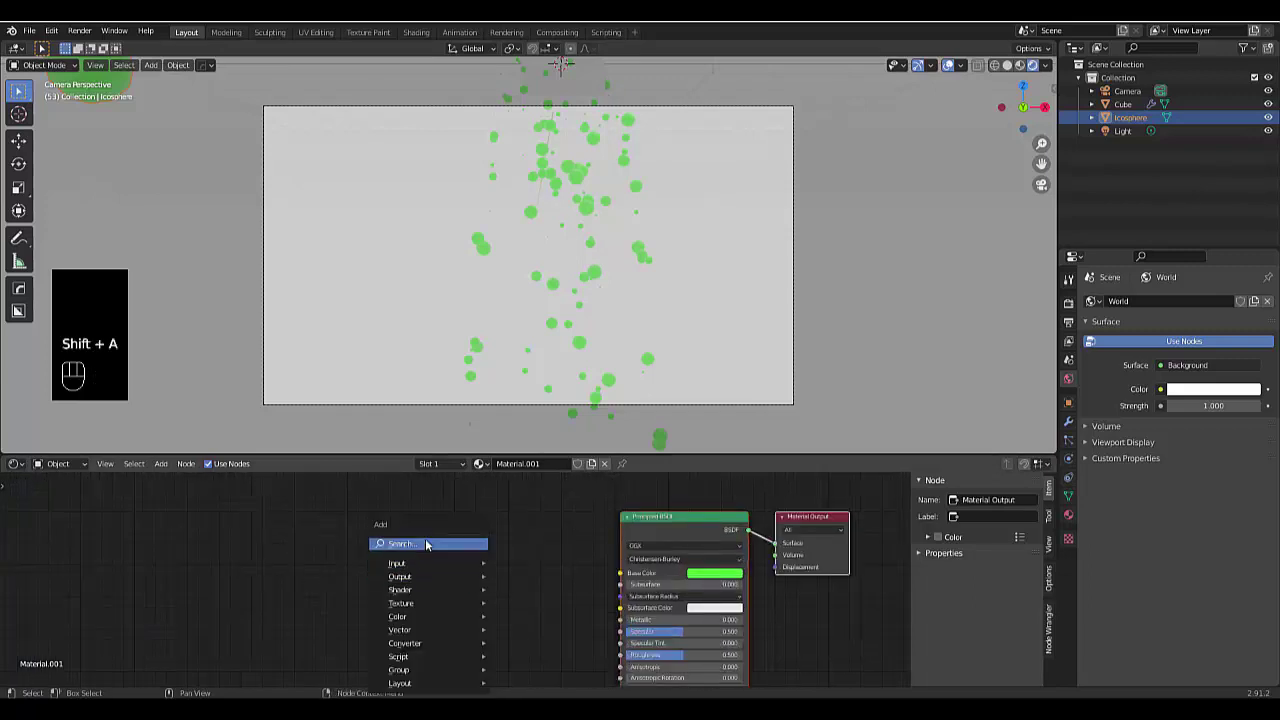
{"action": "left_click", "coordinate": [426, 544]}
{"action": "type", "text": "colo"}
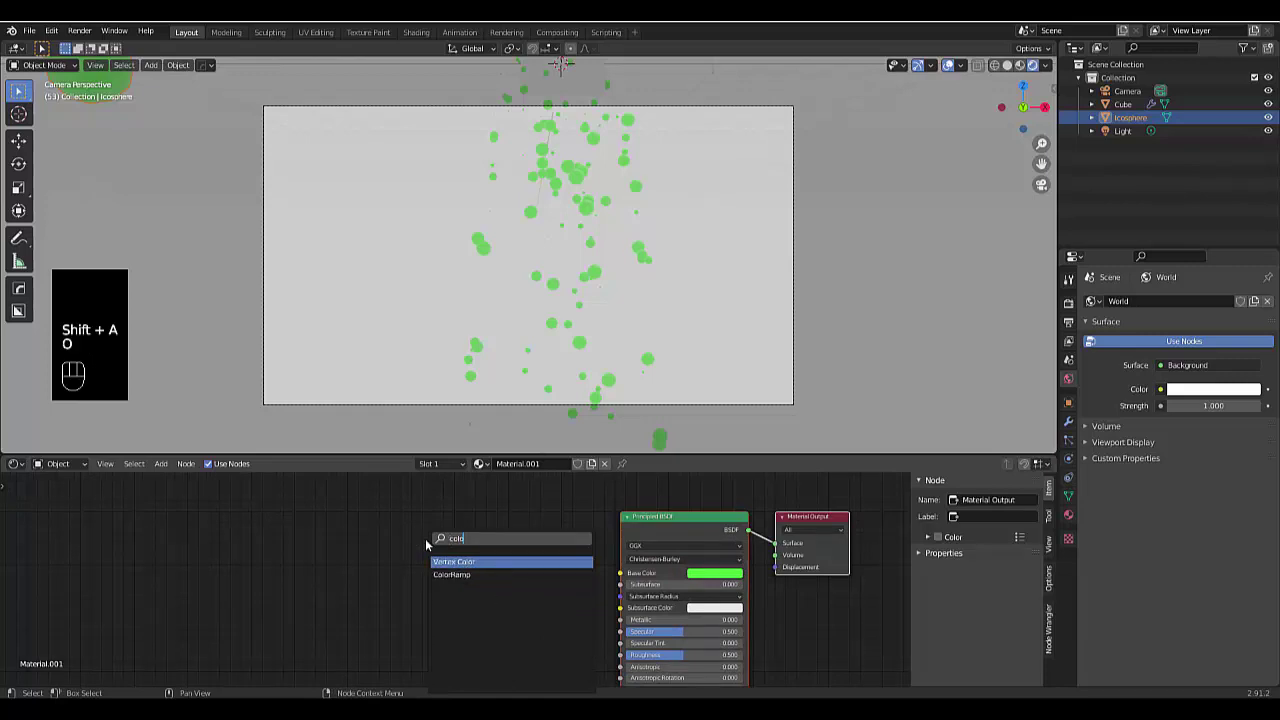
{"action": "left_click", "coordinate": [511, 574]}
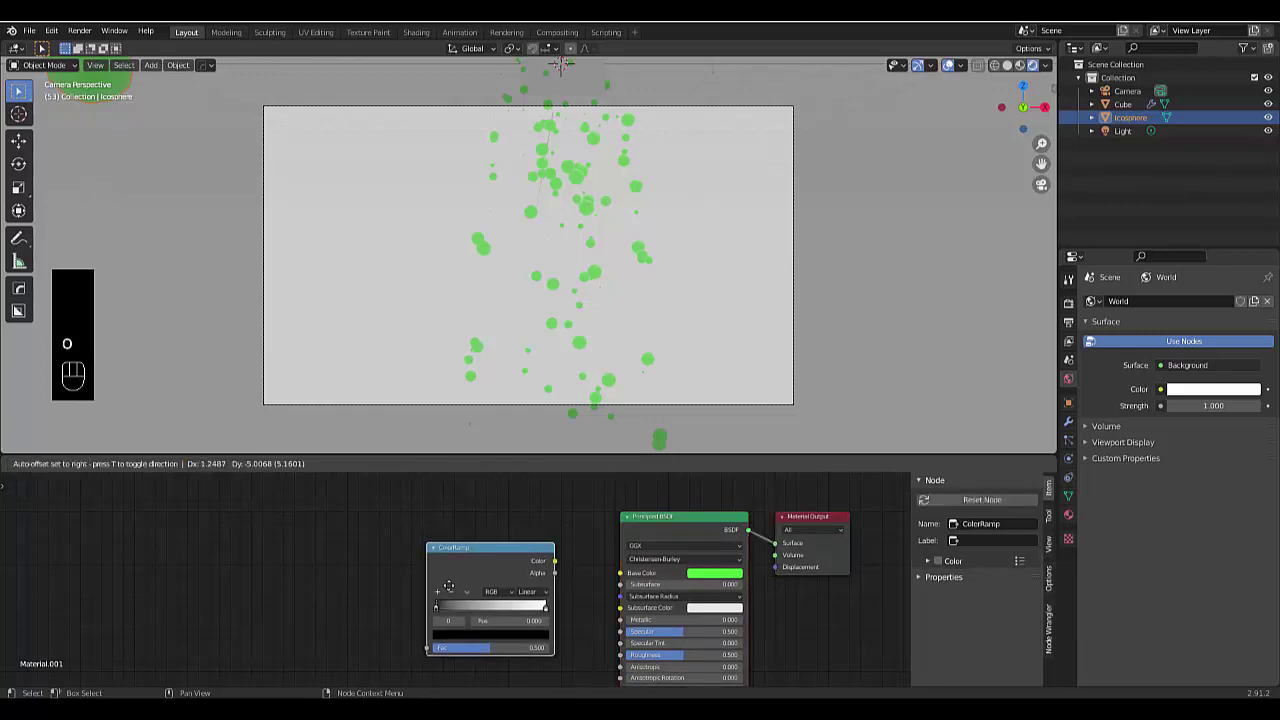
{"action": "left_click", "coordinate": [544, 587]}
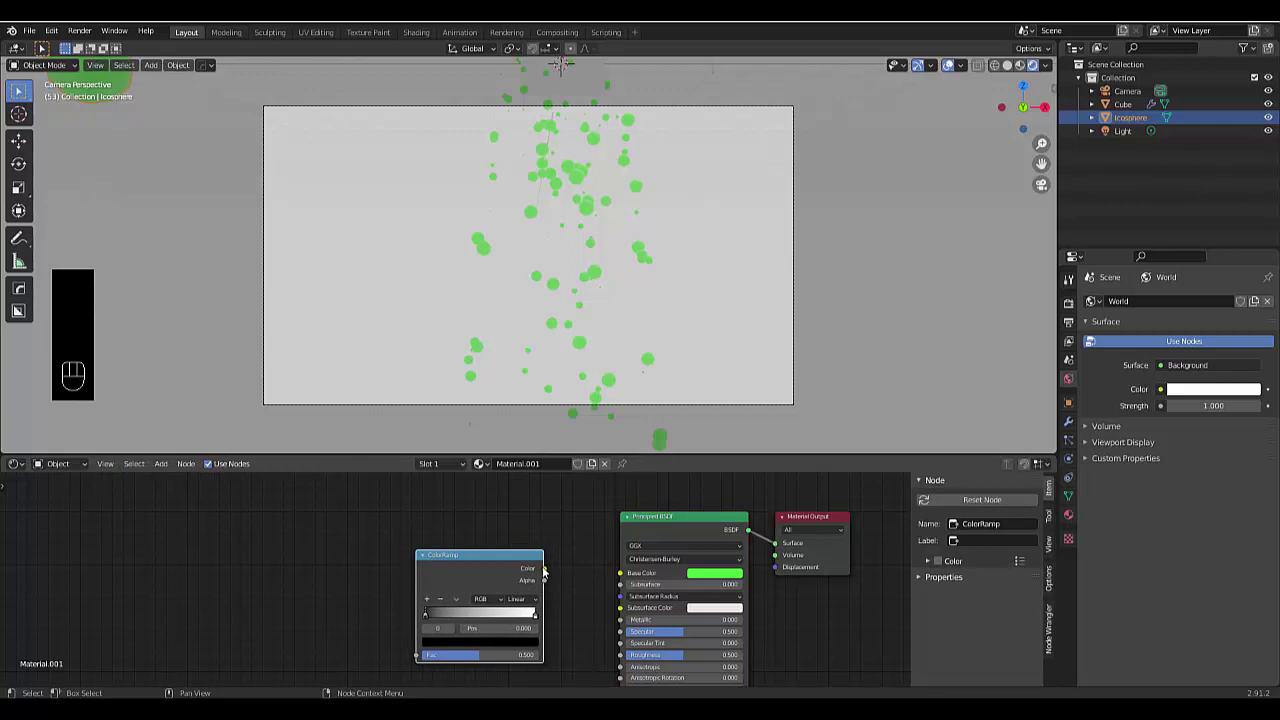
{"action": "left_click_drag", "start_coordinate": [544, 568], "coordinate": [620, 573]}
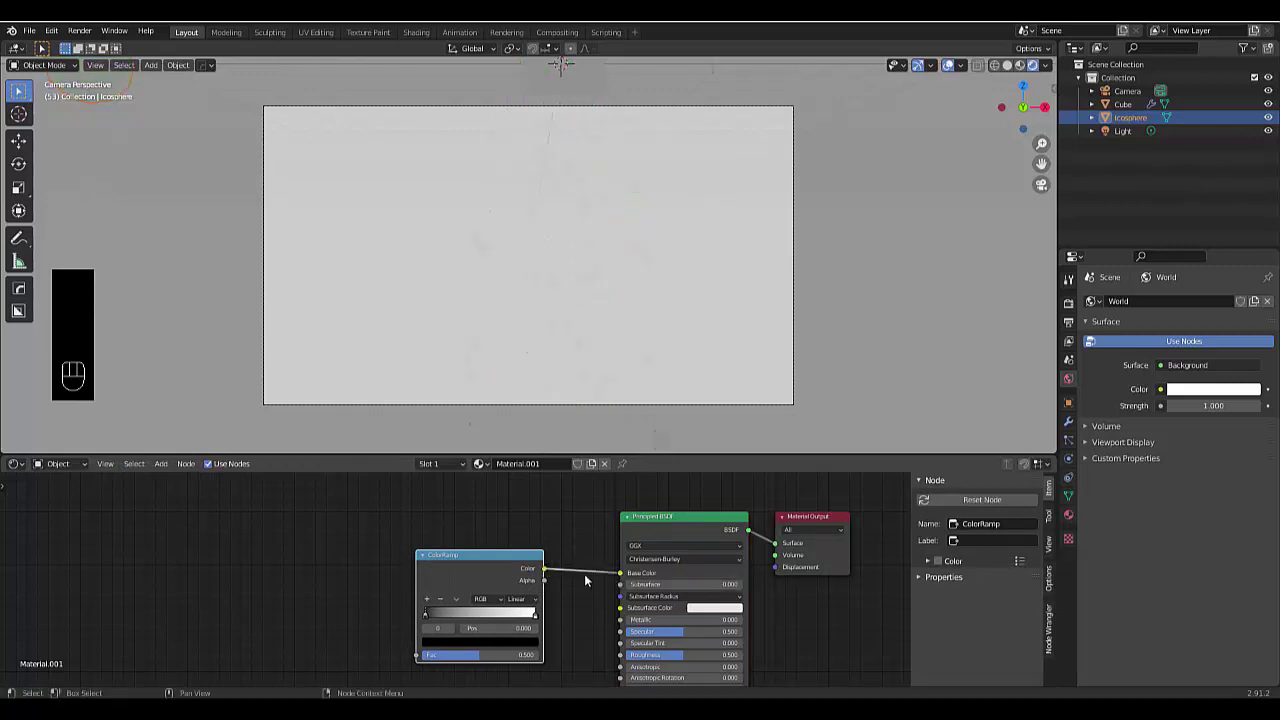
- Add three stops to the ColorRamp, moving one middle stop to about 0.718
{"action": "scroll", "coordinate": [512, 632], "scroll_direction": "up", "scroll_amount": 4}
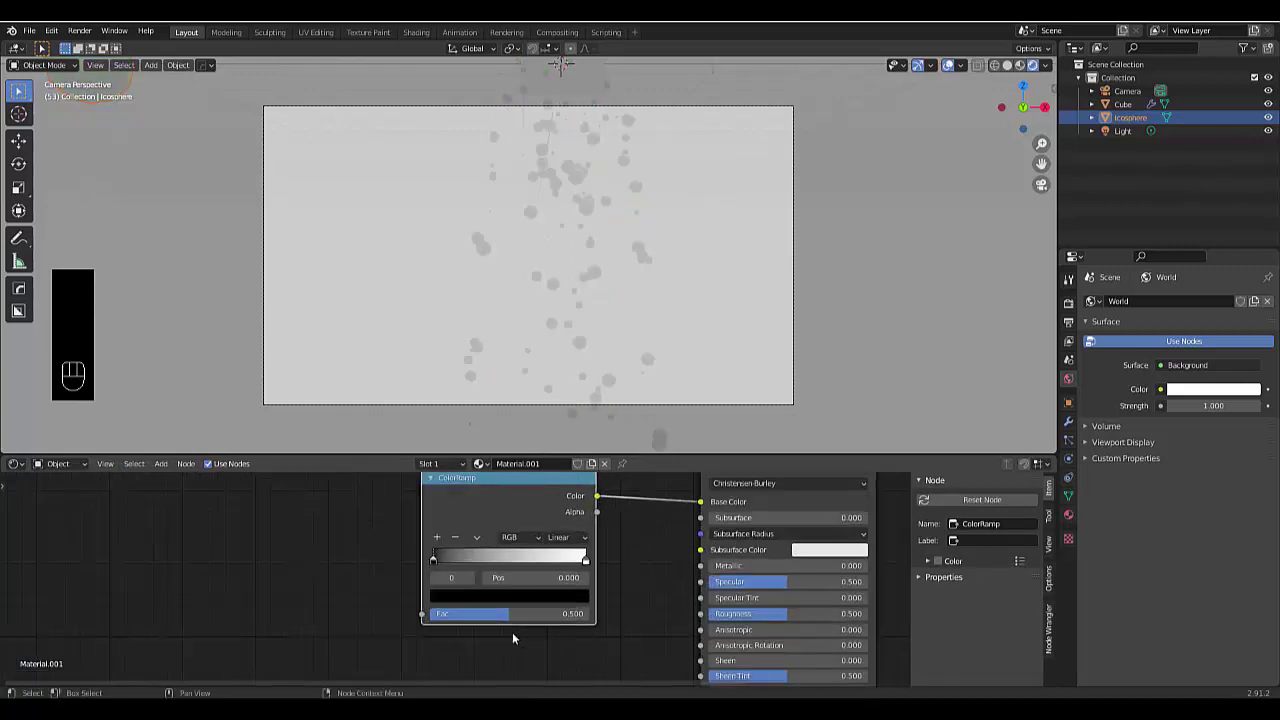
{"action": "left_click", "coordinate": [416, 505]}
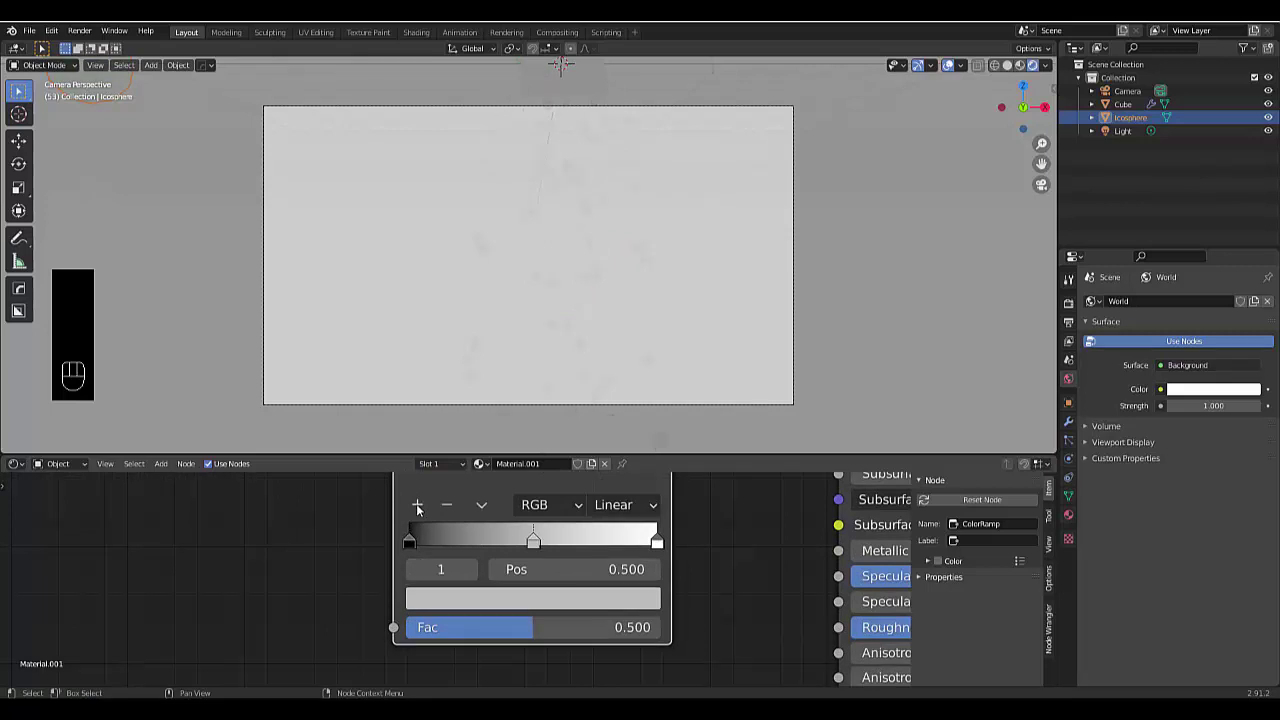
{"action": "left_click", "coordinate": [416, 505]}
{"action": "left_click_drag", "start_coordinate": [533, 542], "coordinate": [588, 543]}
{"action": "left_click", "coordinate": [417, 505]}
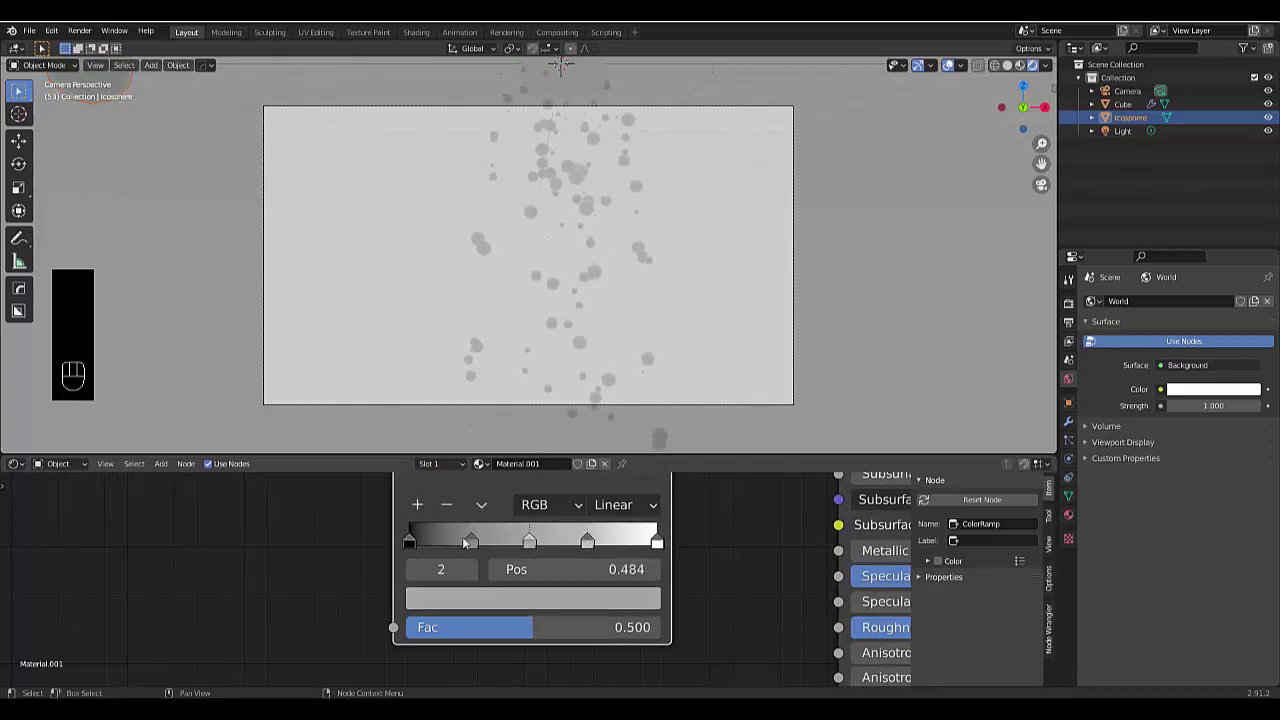
{"action": "scroll", "coordinate": [588, 600], "scroll_direction": "down", "scroll_amount": 2}
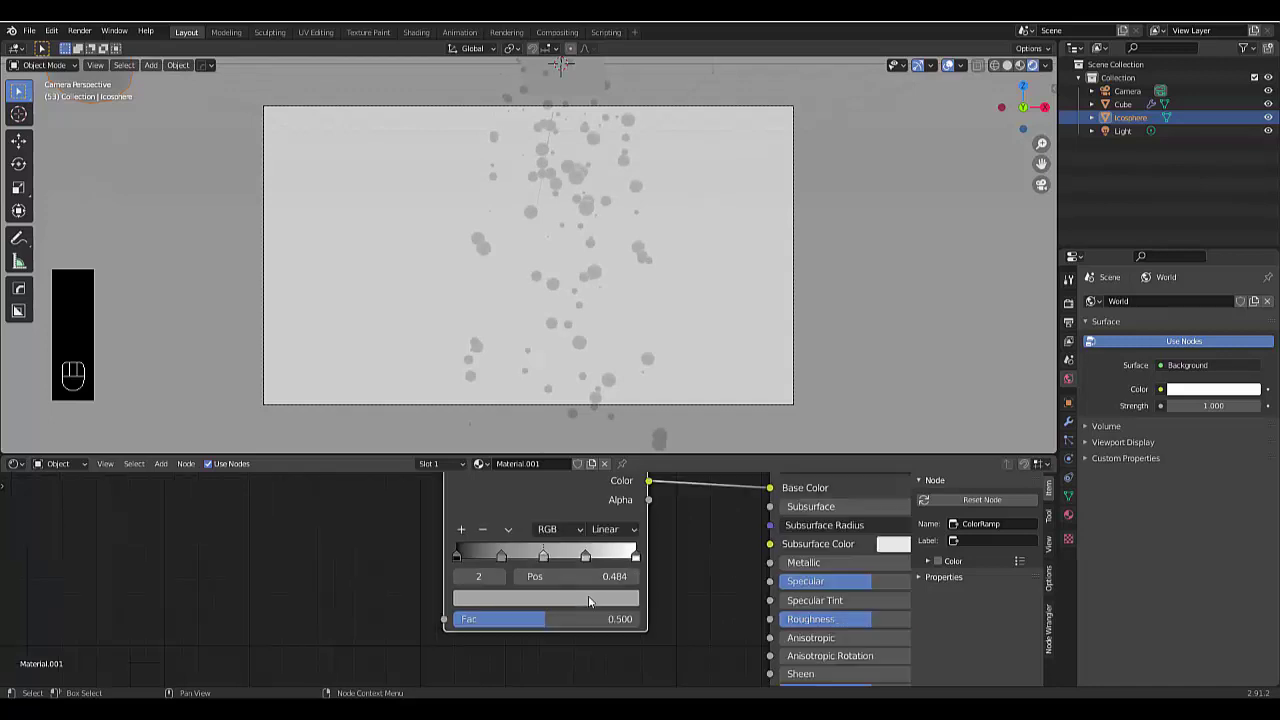
{"action": "scroll", "coordinate": [588, 600], "scroll_direction": "down", "scroll_amount": 3}
{"action": "scroll", "coordinate": [432, 587], "scroll_direction": "up", "scroll_amount": 1}
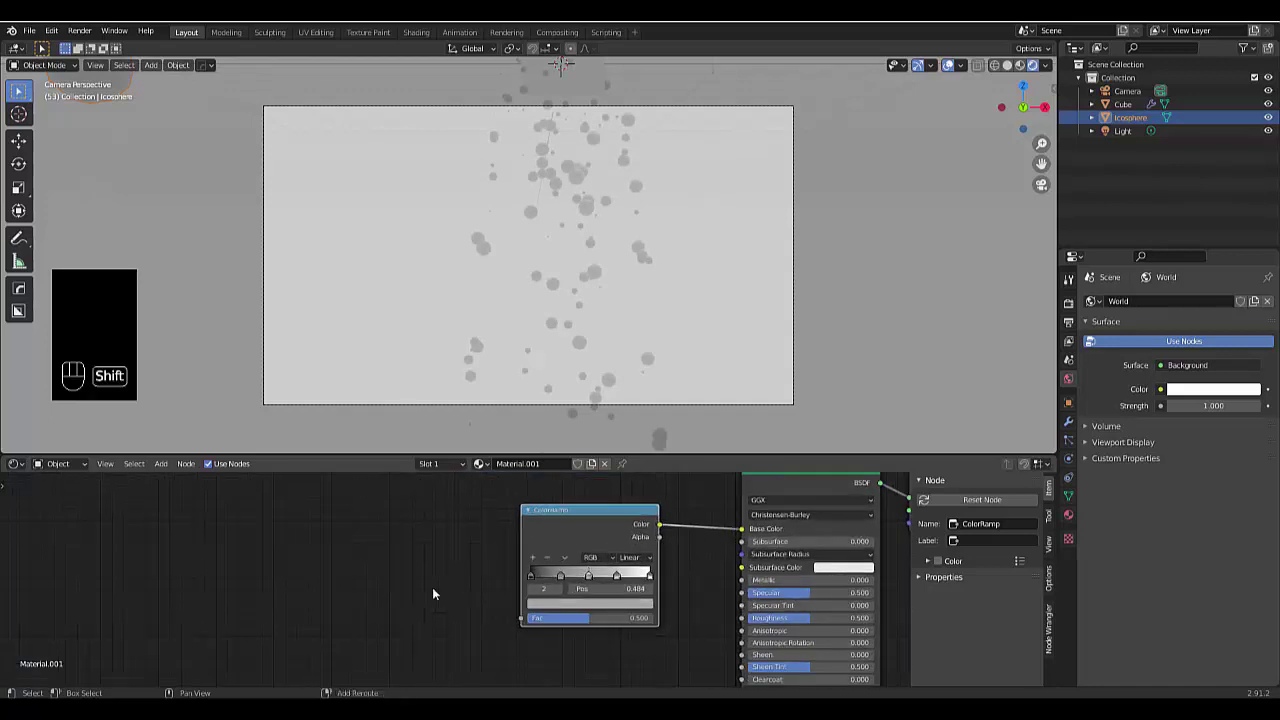
- Add an Object Info node and connect its Random output to the ColorRamp Fac
{"action": "key", "text": "shift+a"}
{"action": "mouse_move", "coordinate": [396, 546]}
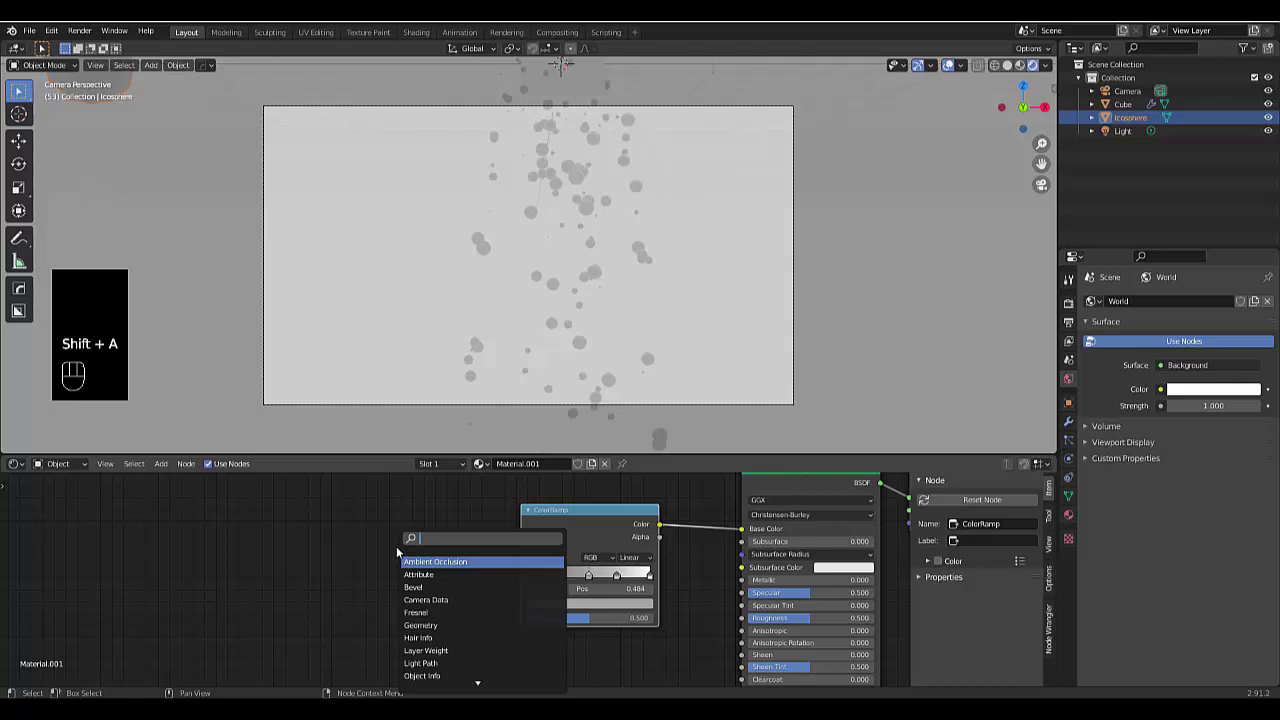
{"action": "type", "text": "object"}
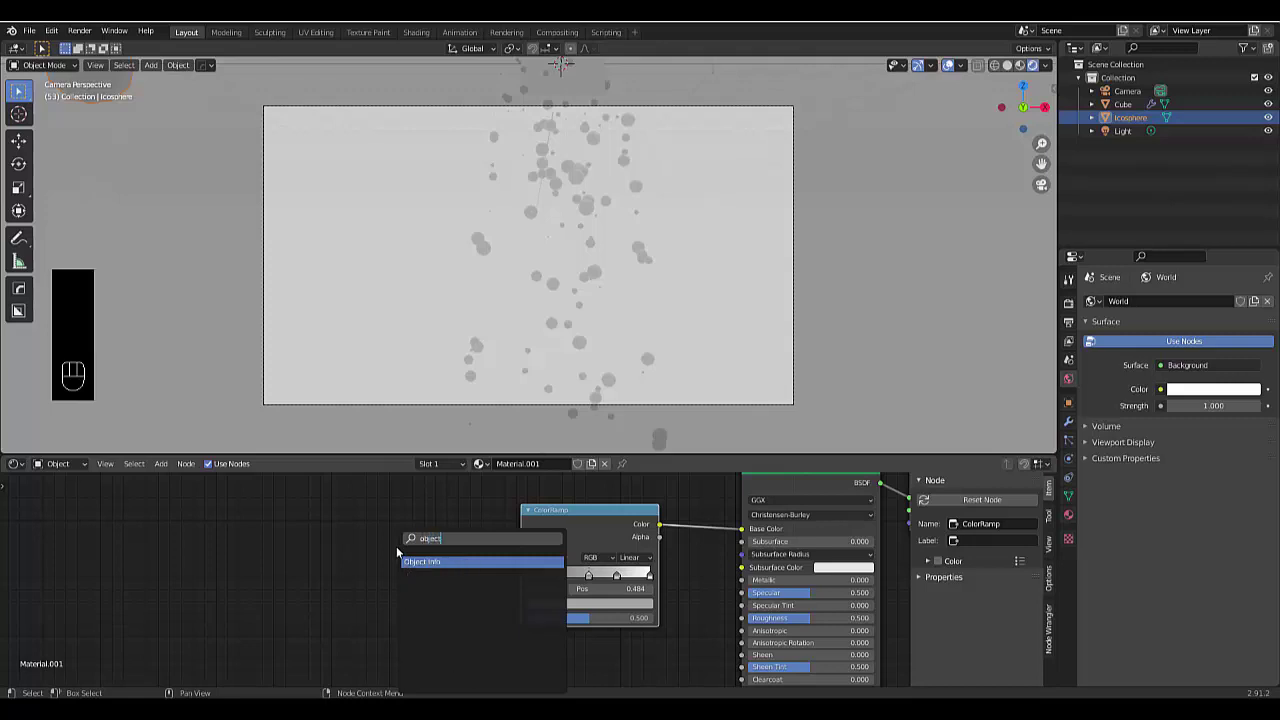
{"action": "key", "text": "Return"}
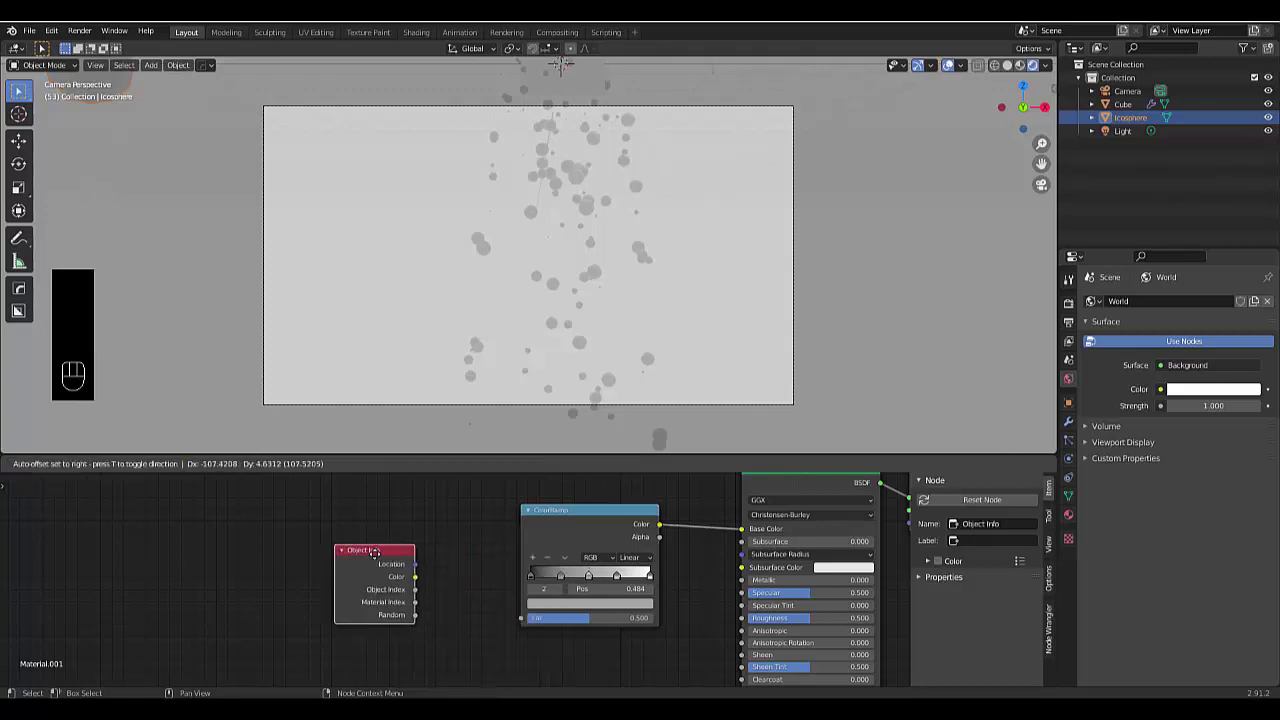
{"action": "left_click", "coordinate": [430, 555]}
{"action": "scroll", "coordinate": [420, 620], "scroll_direction": "up", "scroll_amount": 3}
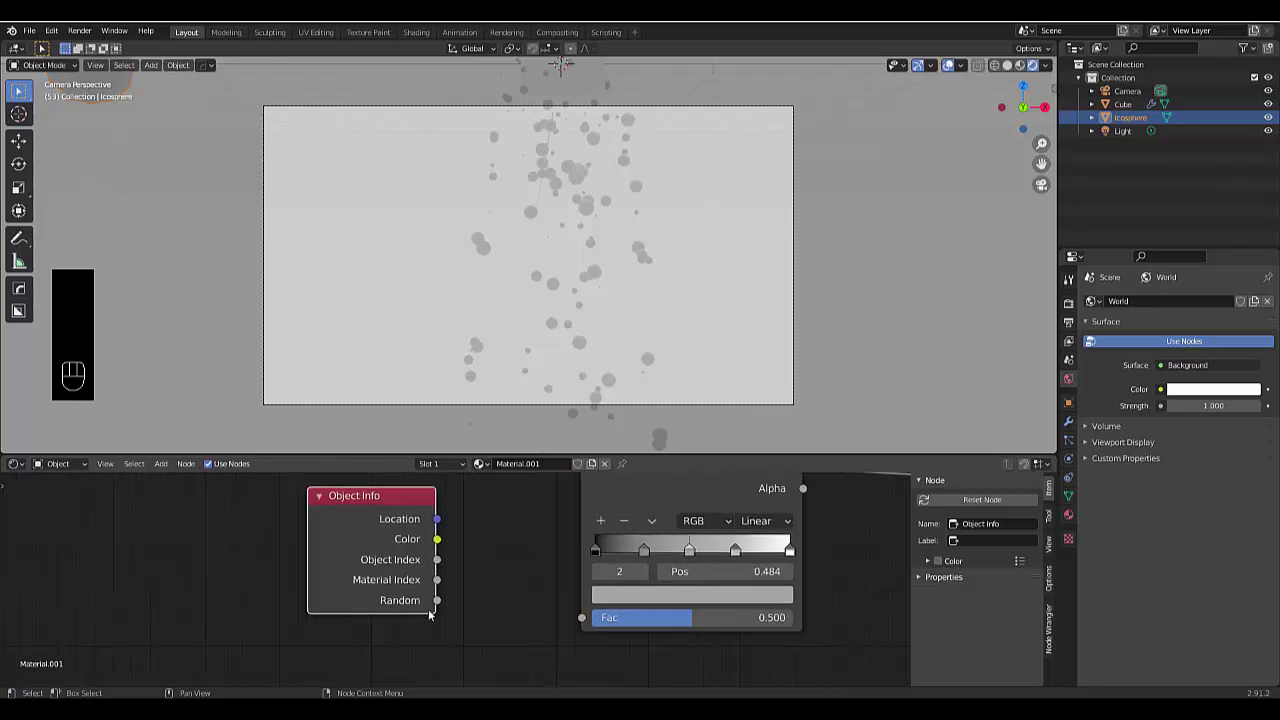
{"action": "left_click_drag", "start_coordinate": [437, 601], "coordinate": [536, 601]}
{"action": "left_click_drag", "start_coordinate": [686, 617], "coordinate": [660, 612]}
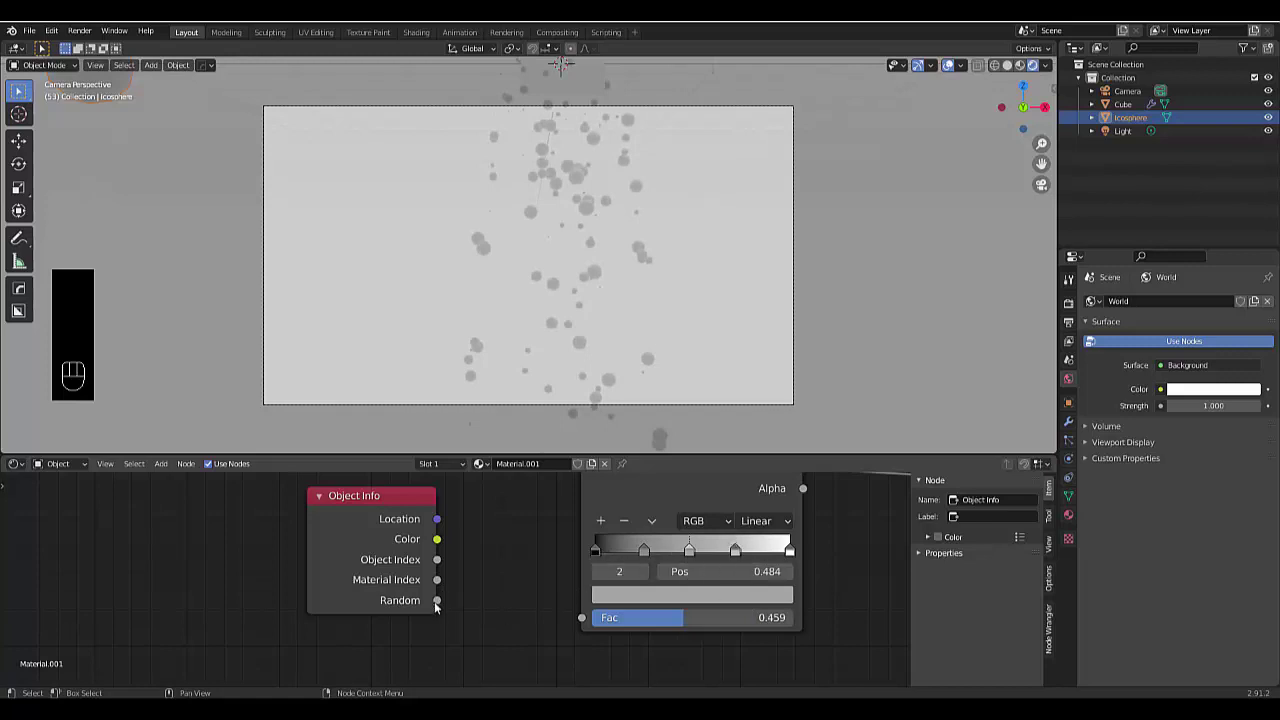
{"action": "left_click_drag", "start_coordinate": [436, 601], "coordinate": [458, 606]}
{"action": "left_click_drag", "start_coordinate": [596, 632], "coordinate": [588, 620]}
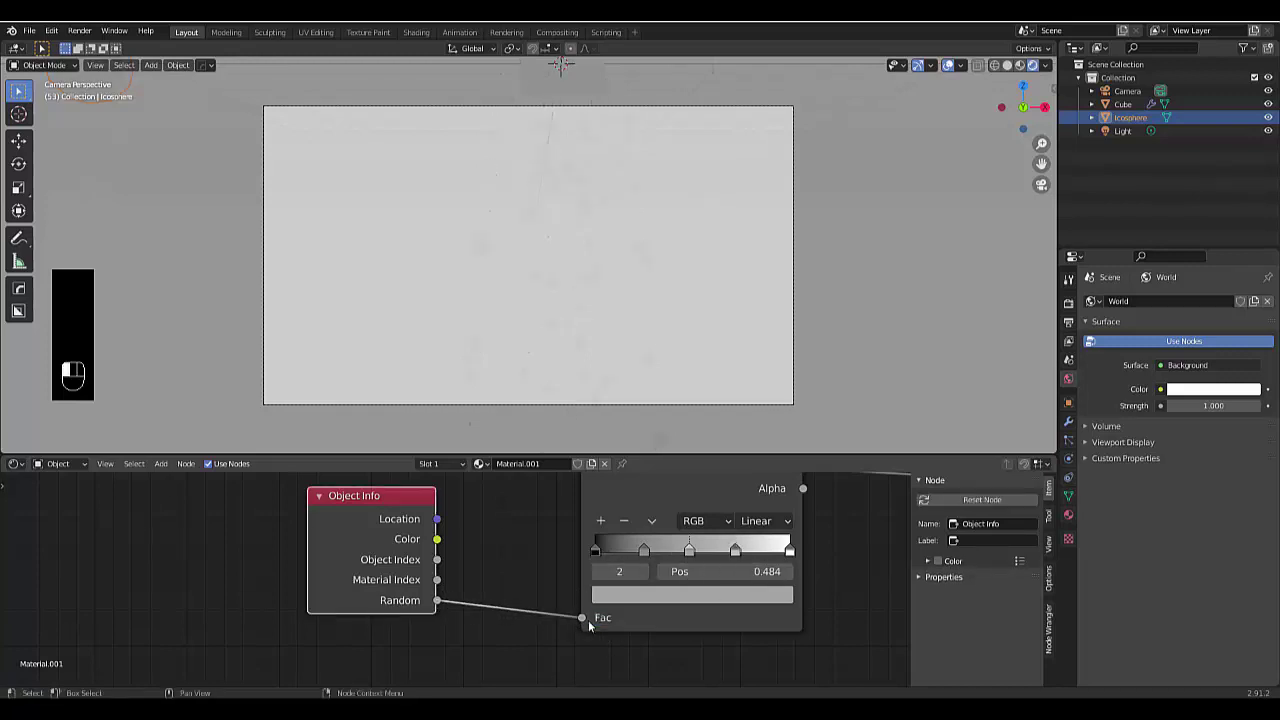
{"action": "left_click", "coordinate": [596, 547]}
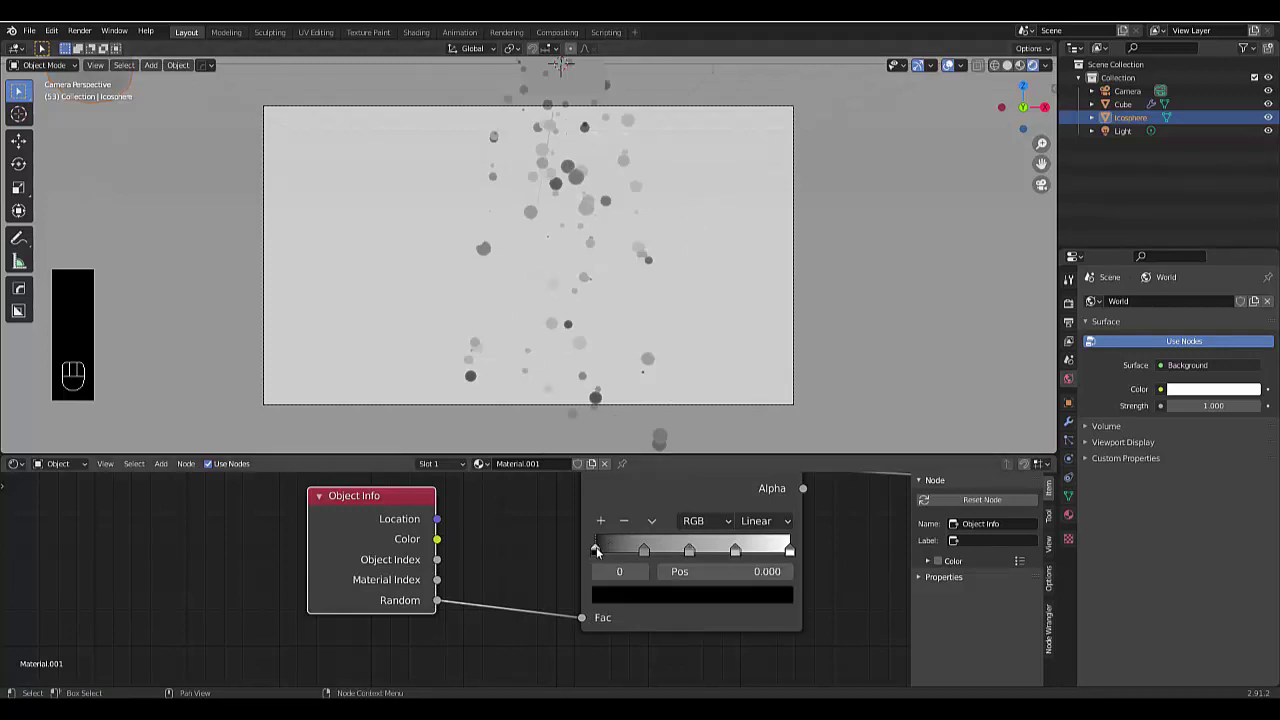
- Colour the first ramp stop bright yellow and the next stop orange, both at full value
{"action": "left_click", "coordinate": [623, 595]}
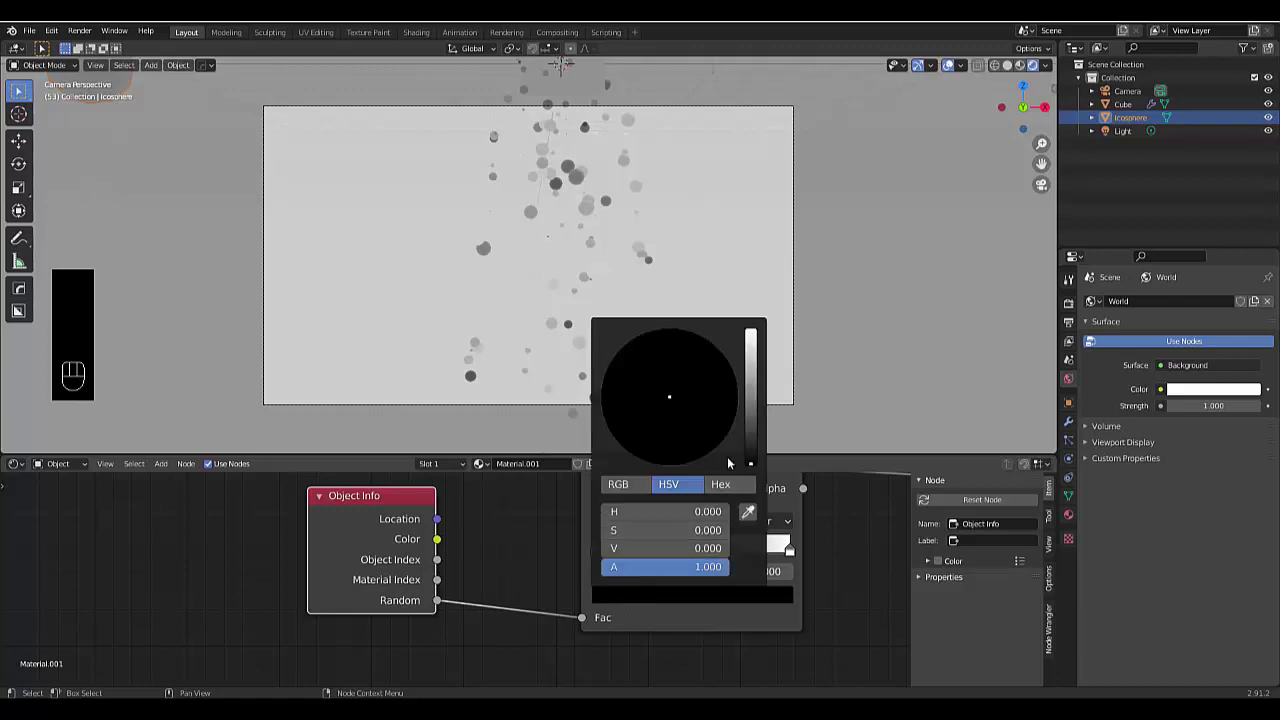
{"action": "left_click_drag", "start_coordinate": [751, 460], "coordinate": [751, 331]}
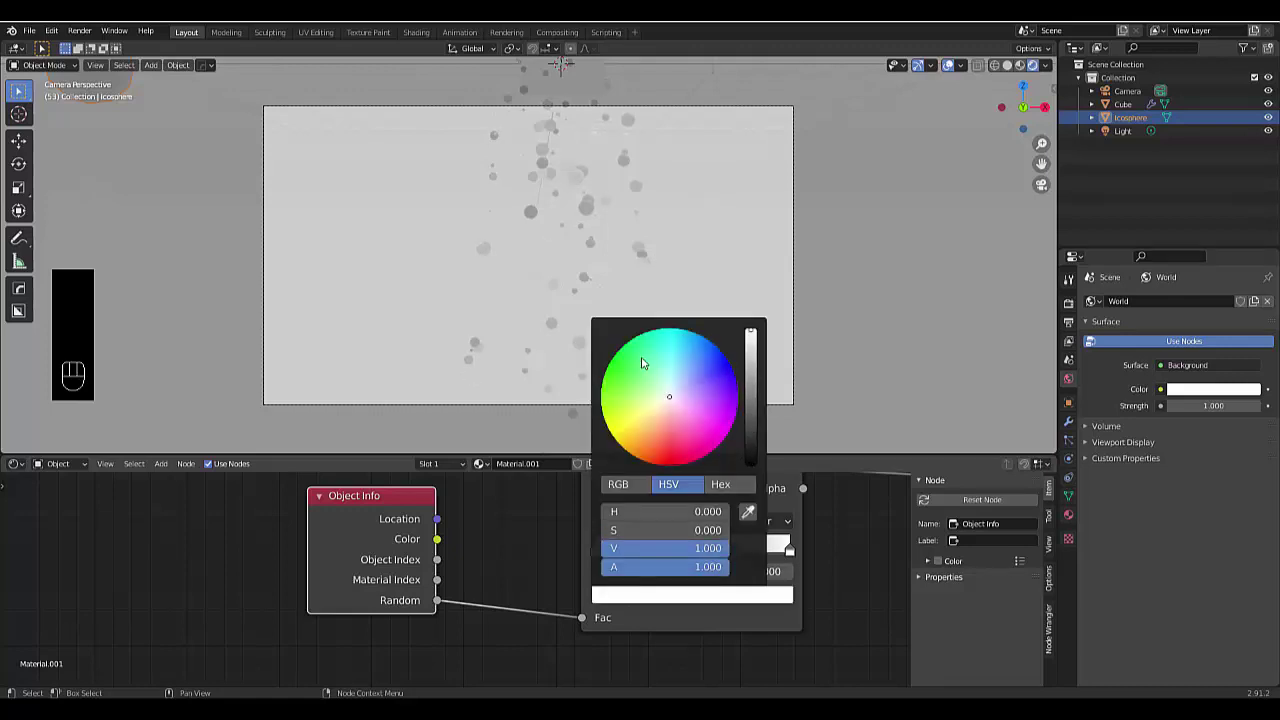
{"action": "left_click_drag", "start_coordinate": [645, 421], "coordinate": [622, 405]}
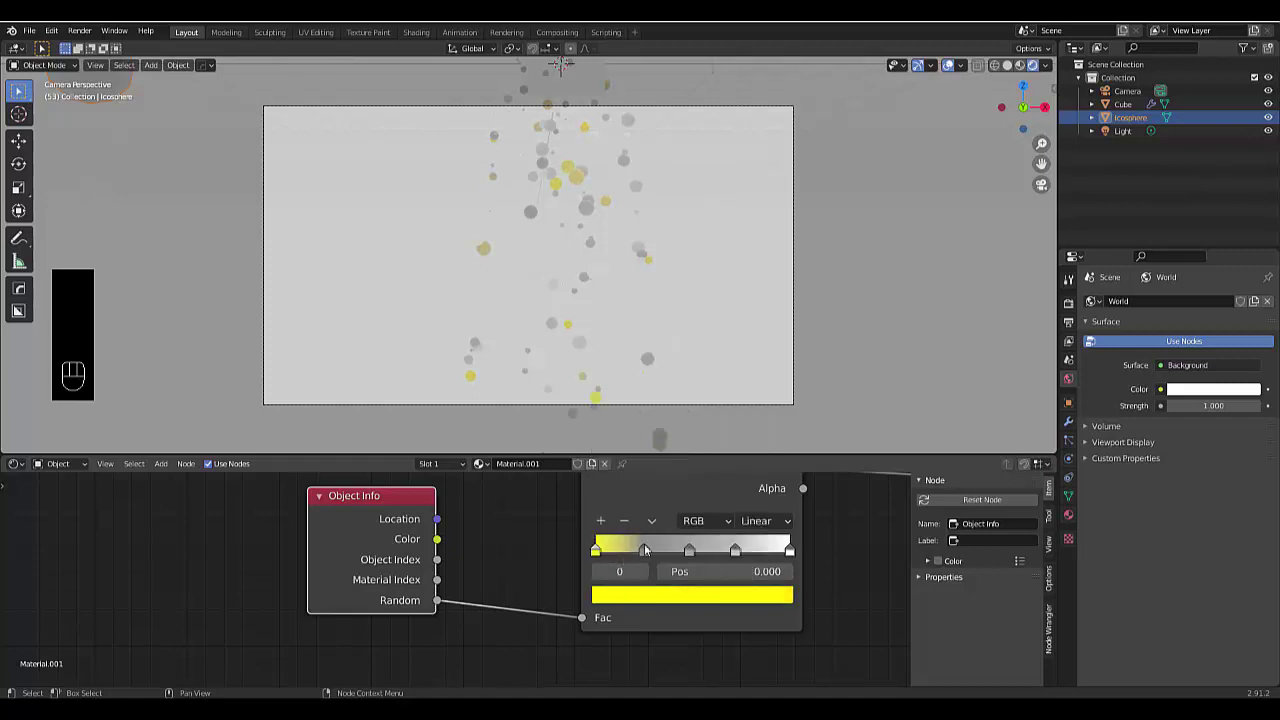
{"action": "left_click", "coordinate": [644, 548]}
{"action": "left_click", "coordinate": [648, 592]}
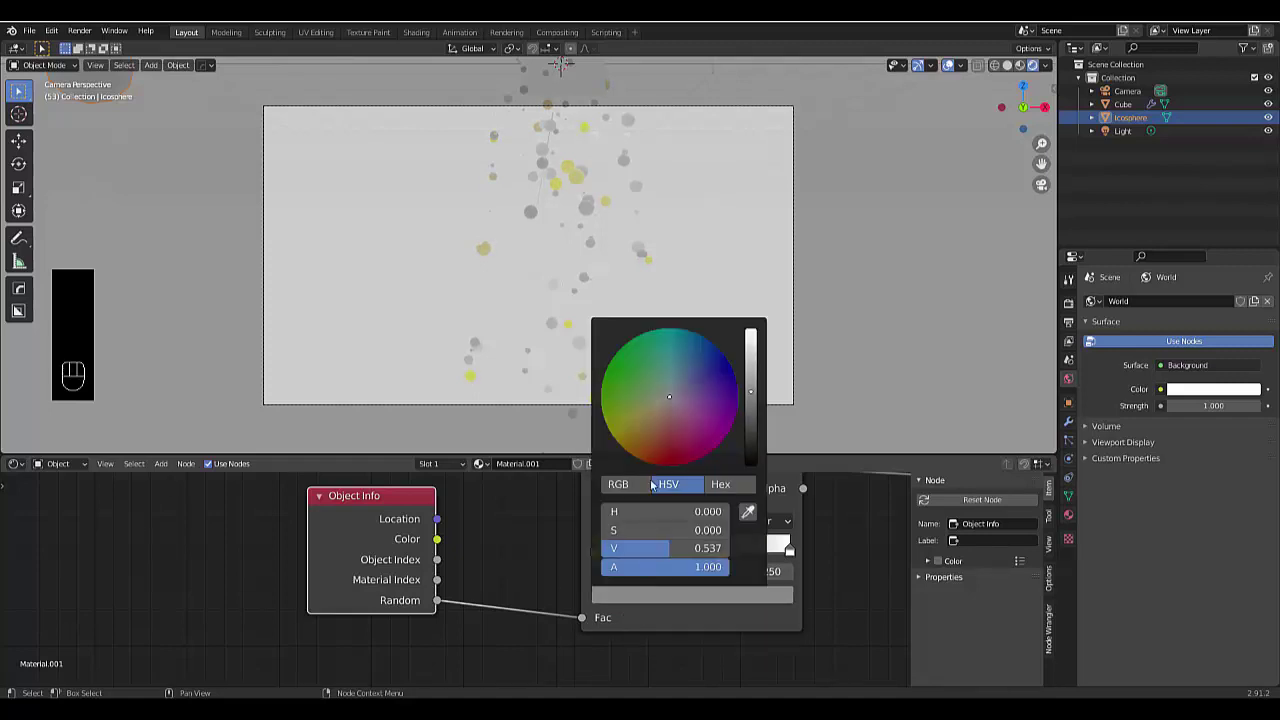
{"action": "left_click_drag", "start_coordinate": [750, 392], "coordinate": [754, 333]}
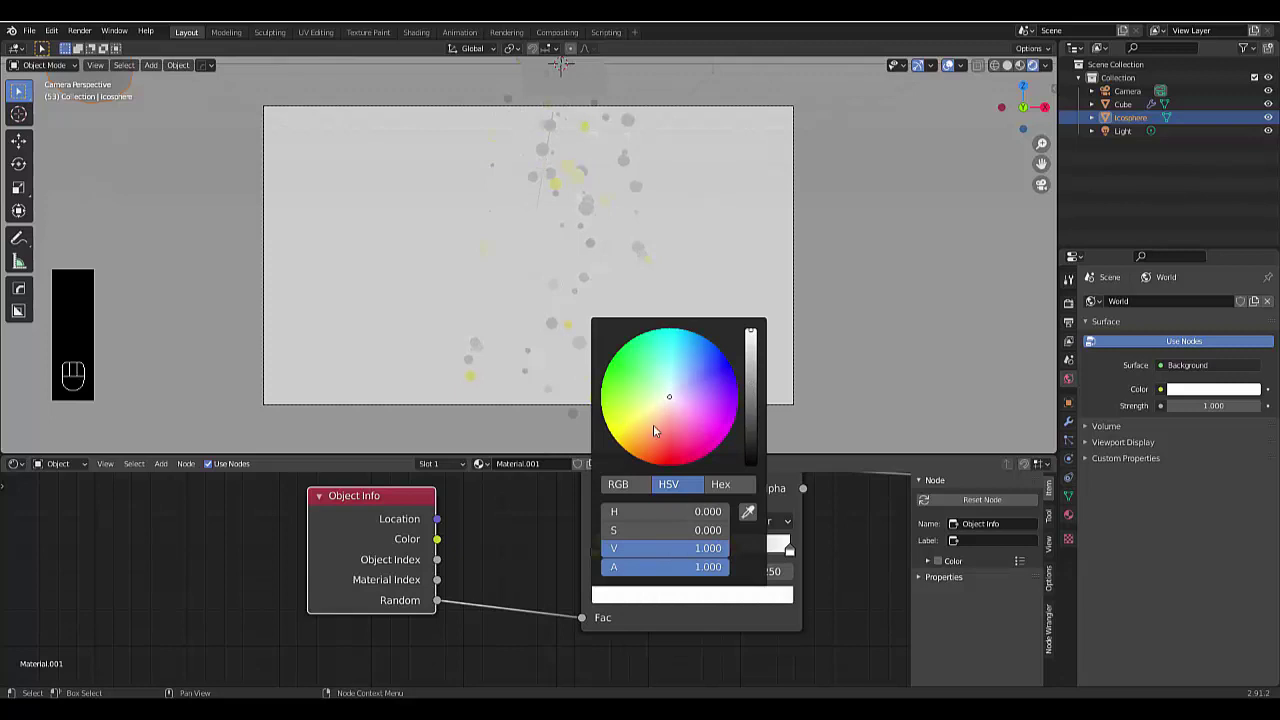
{"action": "left_click_drag", "start_coordinate": [655, 430], "coordinate": [638, 459]}
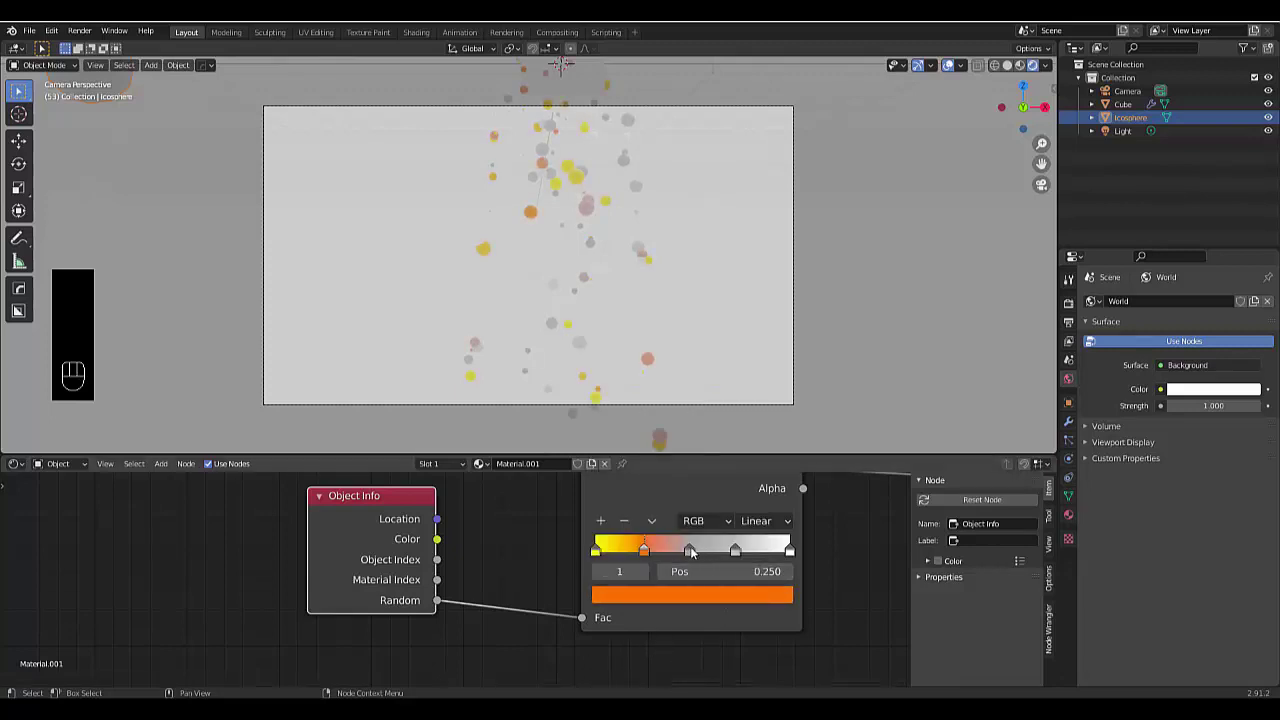
- Colour the following two ramp stops pure red and magenta-red at full brightness
{"action": "left_click", "coordinate": [690, 551]}
{"action": "left_click", "coordinate": [688, 595]}
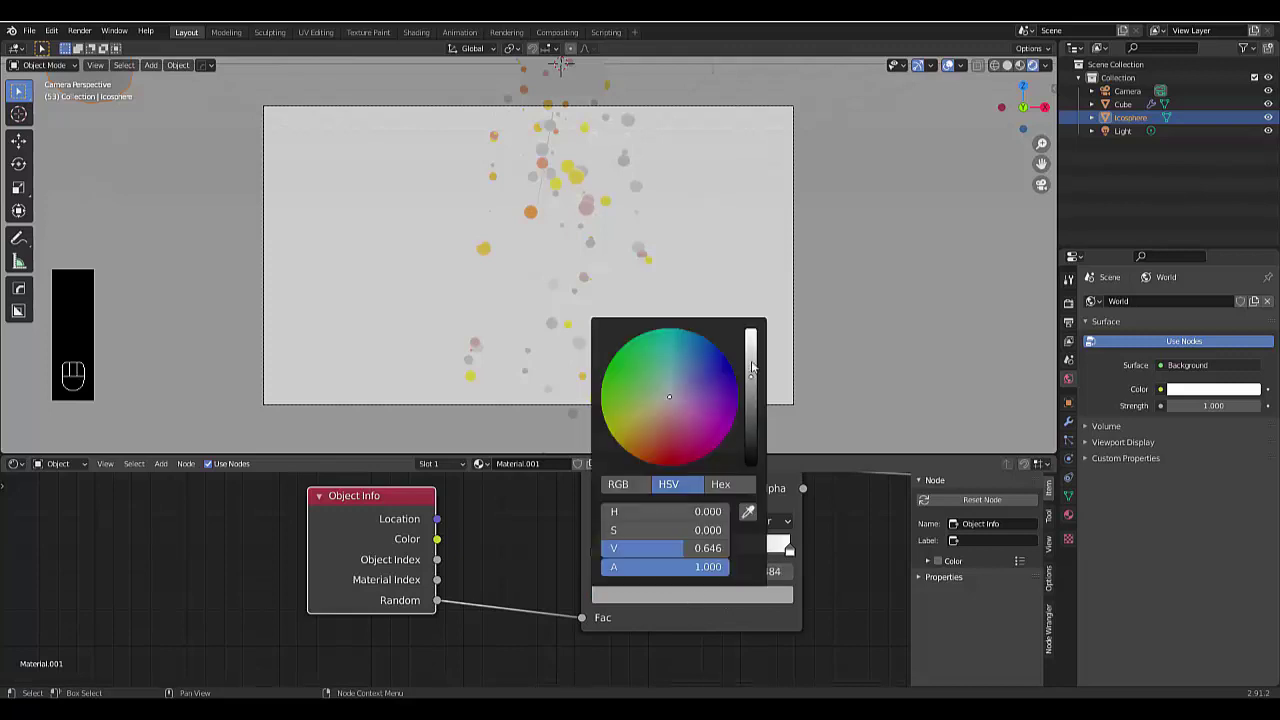
{"action": "scroll", "coordinate": [648, 450], "scroll_direction": "up", "scroll_amount": 5}
{"action": "left_click_drag", "start_coordinate": [648, 450], "coordinate": [669, 464]}
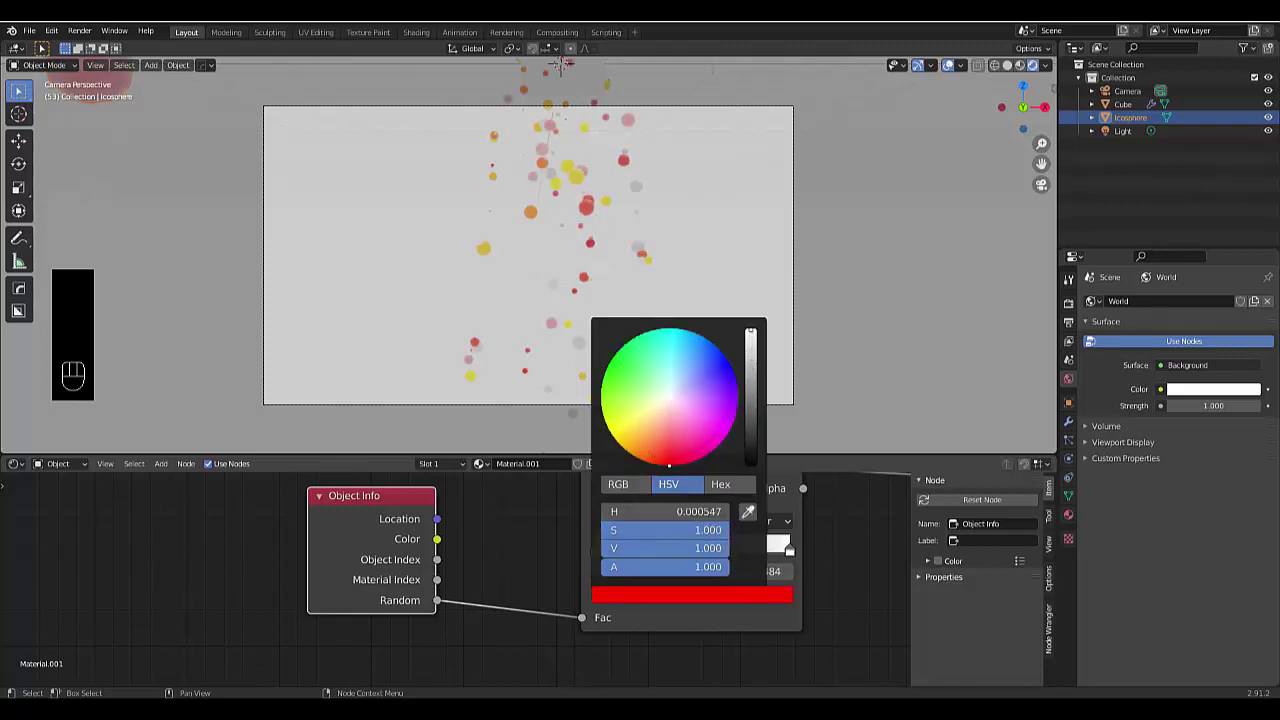
{"action": "left_click", "coordinate": [734, 548]}
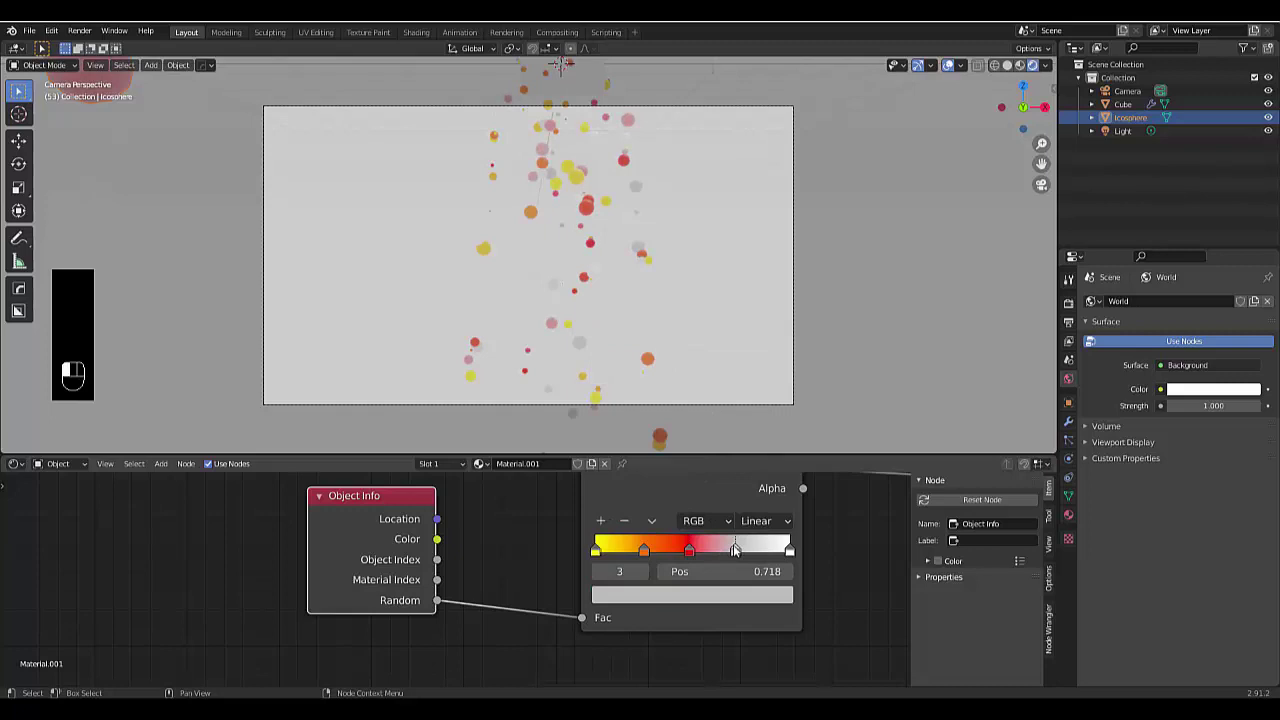
{"action": "left_click", "coordinate": [720, 597]}
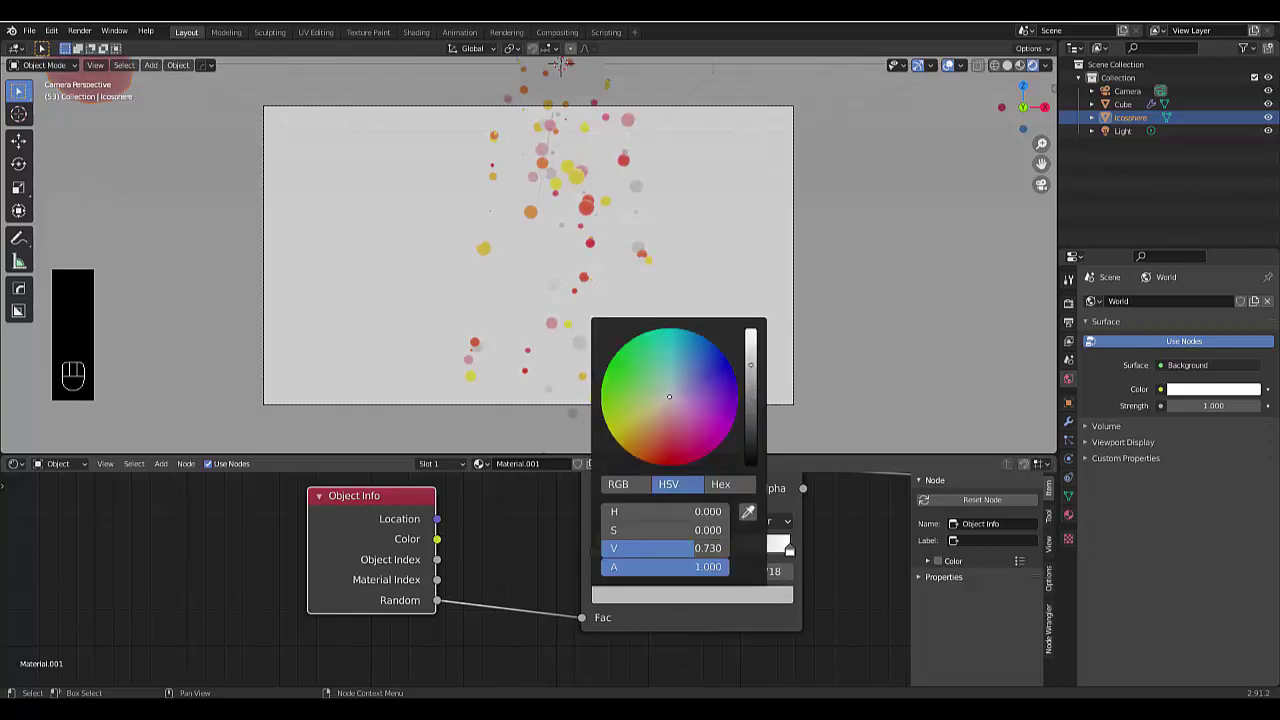
{"action": "left_click_drag", "start_coordinate": [750, 364], "coordinate": [750, 330]}
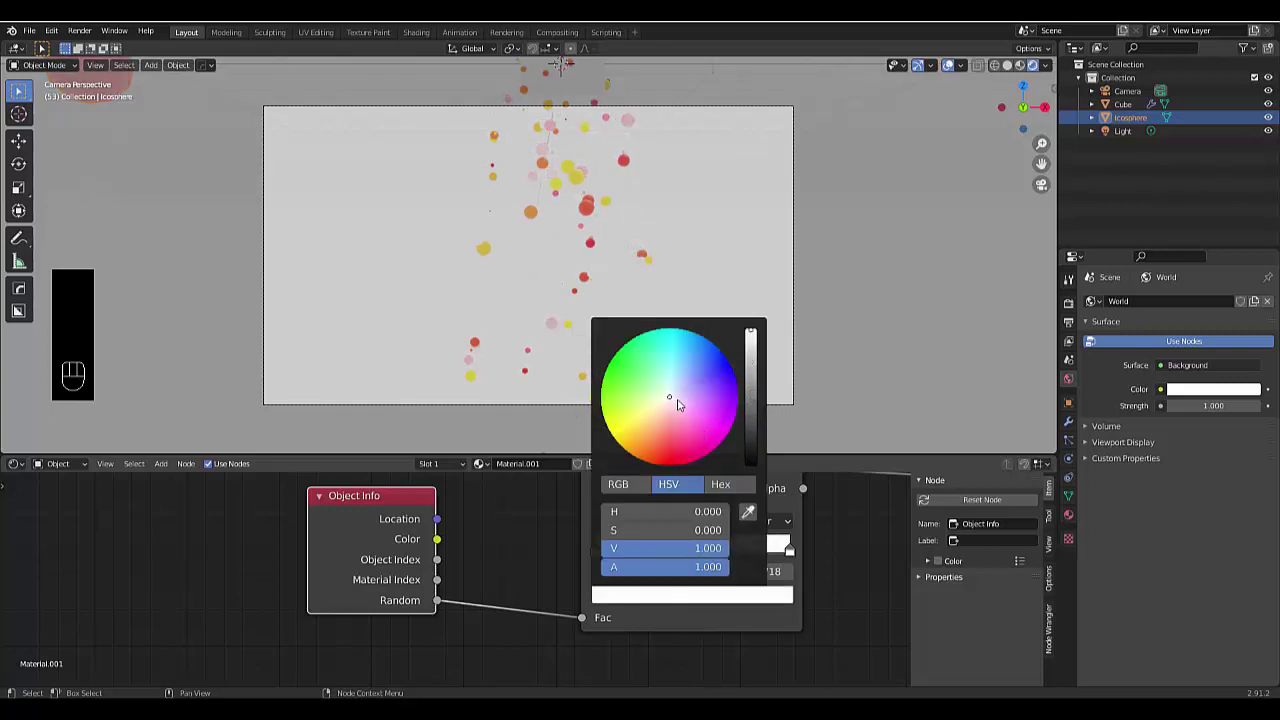
{"action": "left_click_drag", "start_coordinate": [671, 402], "coordinate": [686, 463]}
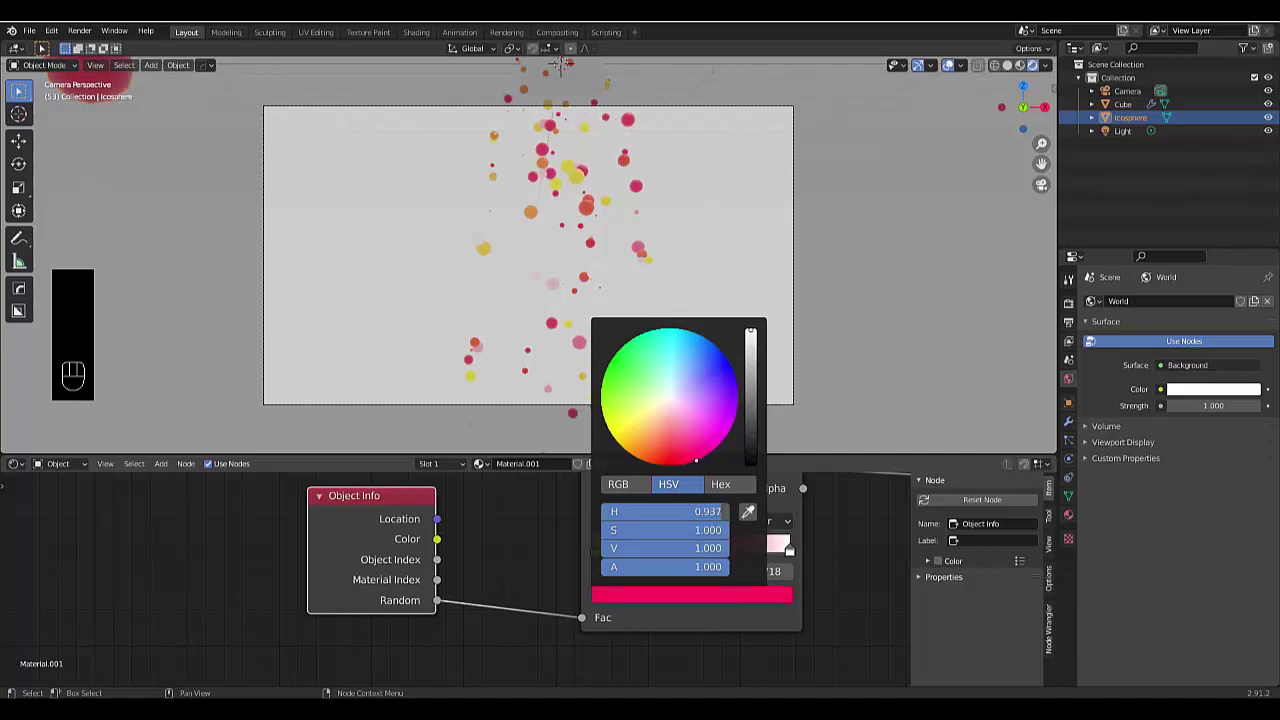
- Change the rightmost ramp stop at position 1.000 from white to cyan
{"action": "left_click", "coordinate": [790, 549]}
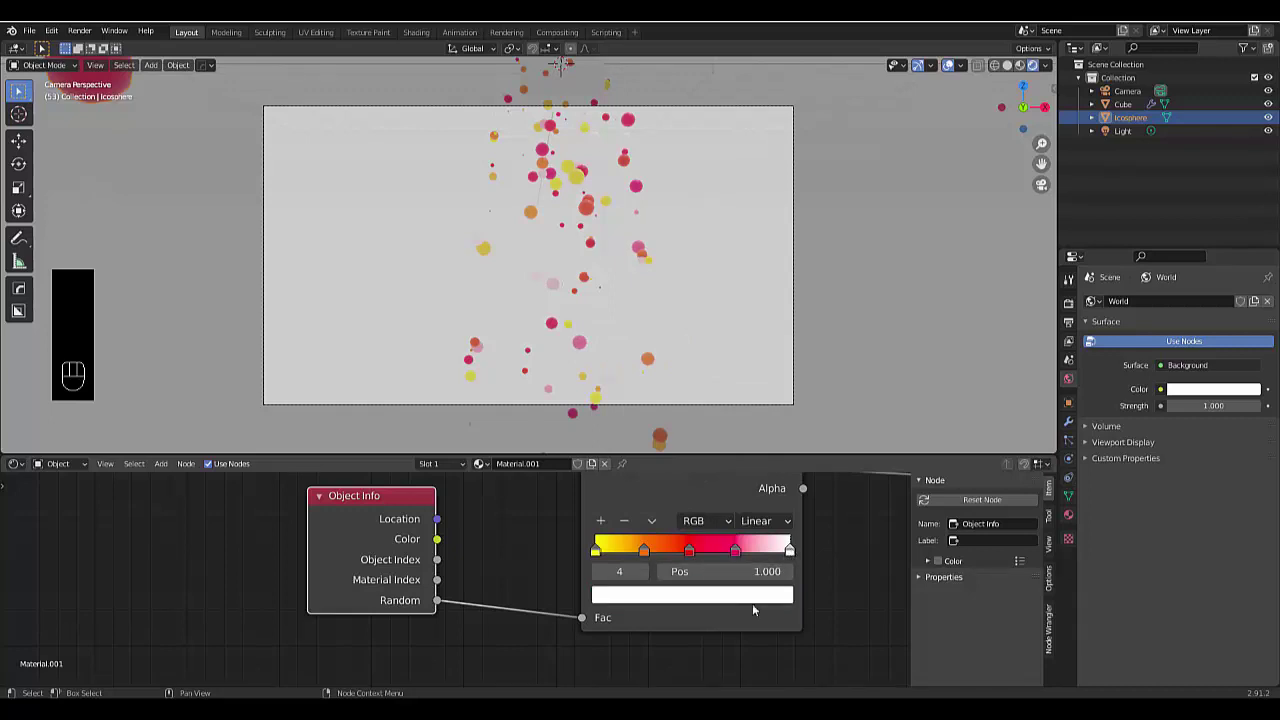
{"action": "left_click", "coordinate": [740, 600]}
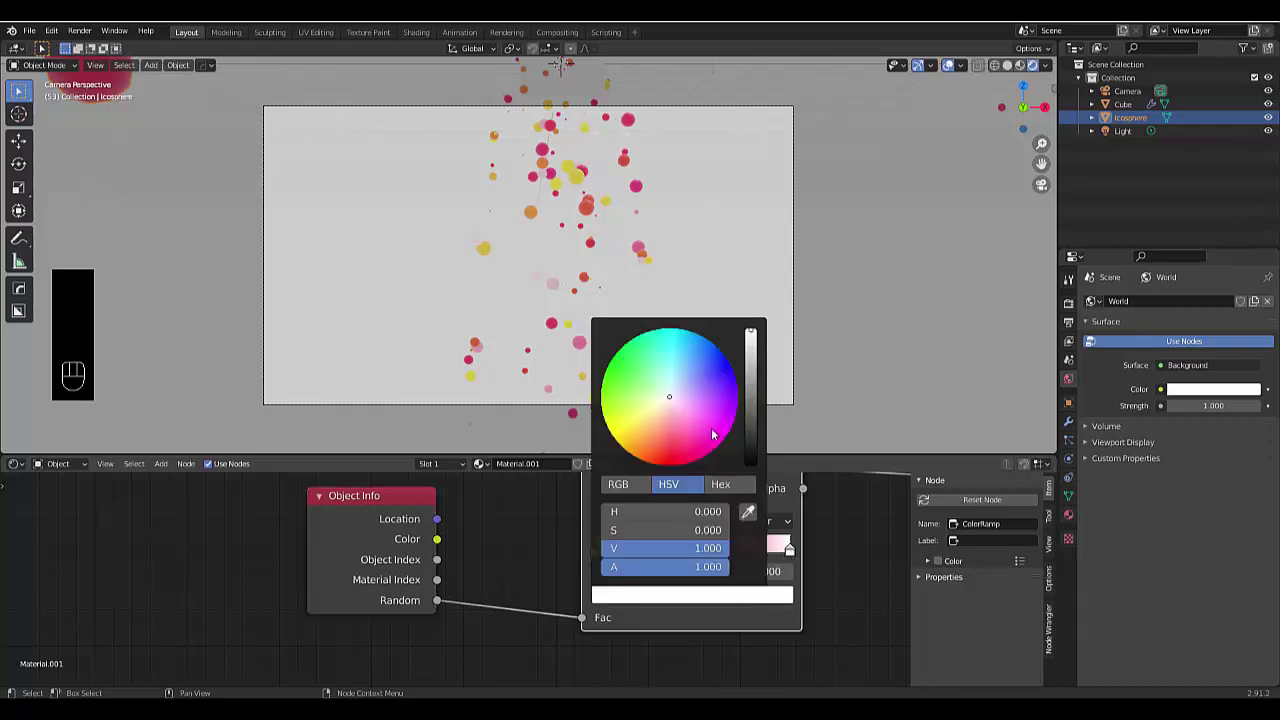
{"action": "mouse_move", "coordinate": [711, 428]}
{"action": "left_mouse_down"}
{"action": "mouse_move", "coordinate": [702, 422]}
{"action": "mouse_move", "coordinate": [735, 398]}
{"action": "mouse_move", "coordinate": [716, 352]}
{"action": "mouse_move", "coordinate": [613, 378]}
{"action": "mouse_move", "coordinate": [601, 410]}
{"action": "left_mouse_up"}
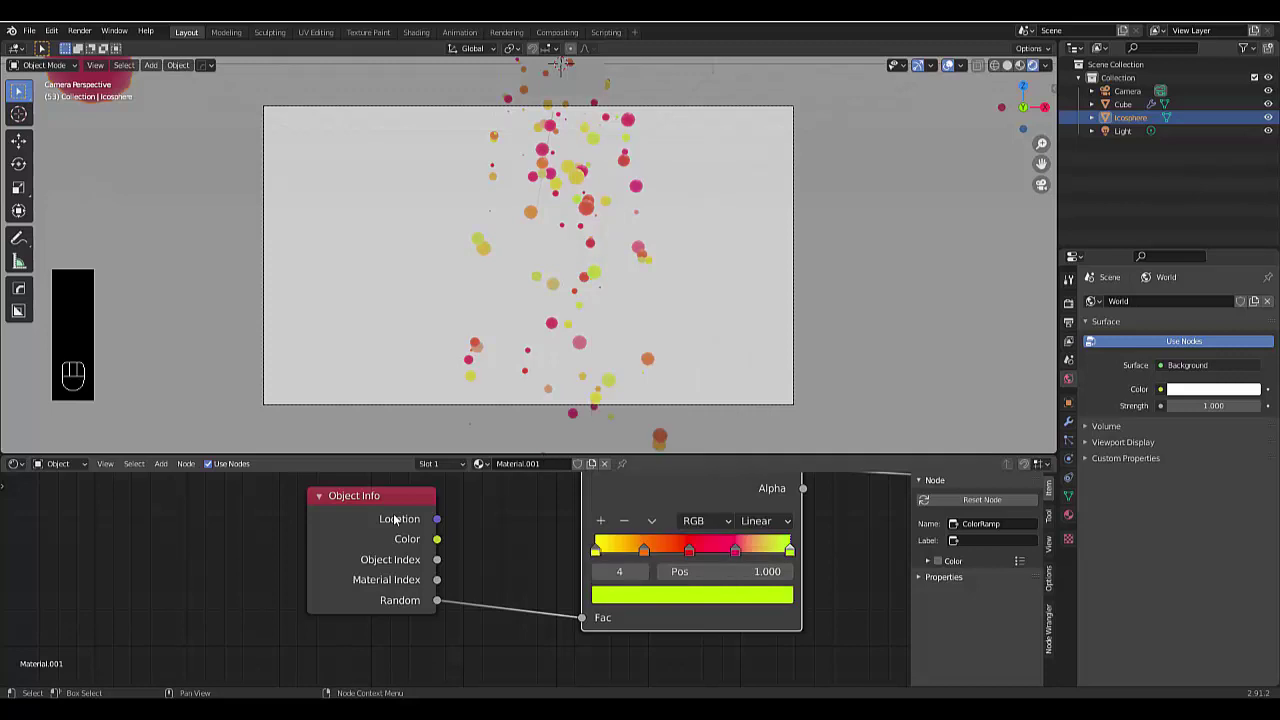
{"action": "scroll", "coordinate": [567, 181], "scroll_direction": "up", "scroll_amount": 3}
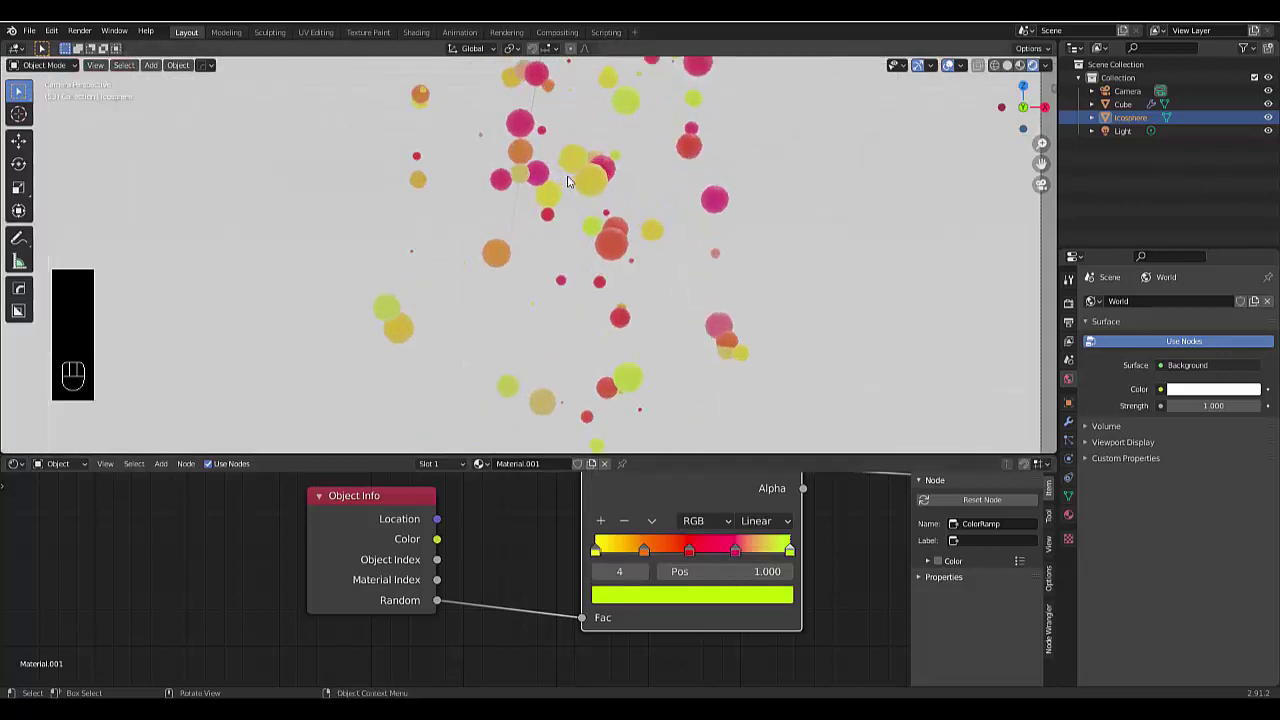
{"action": "scroll", "coordinate": [571, 177], "scroll_direction": "down", "scroll_amount": 2}
{"action": "left_click", "coordinate": [643, 603]}
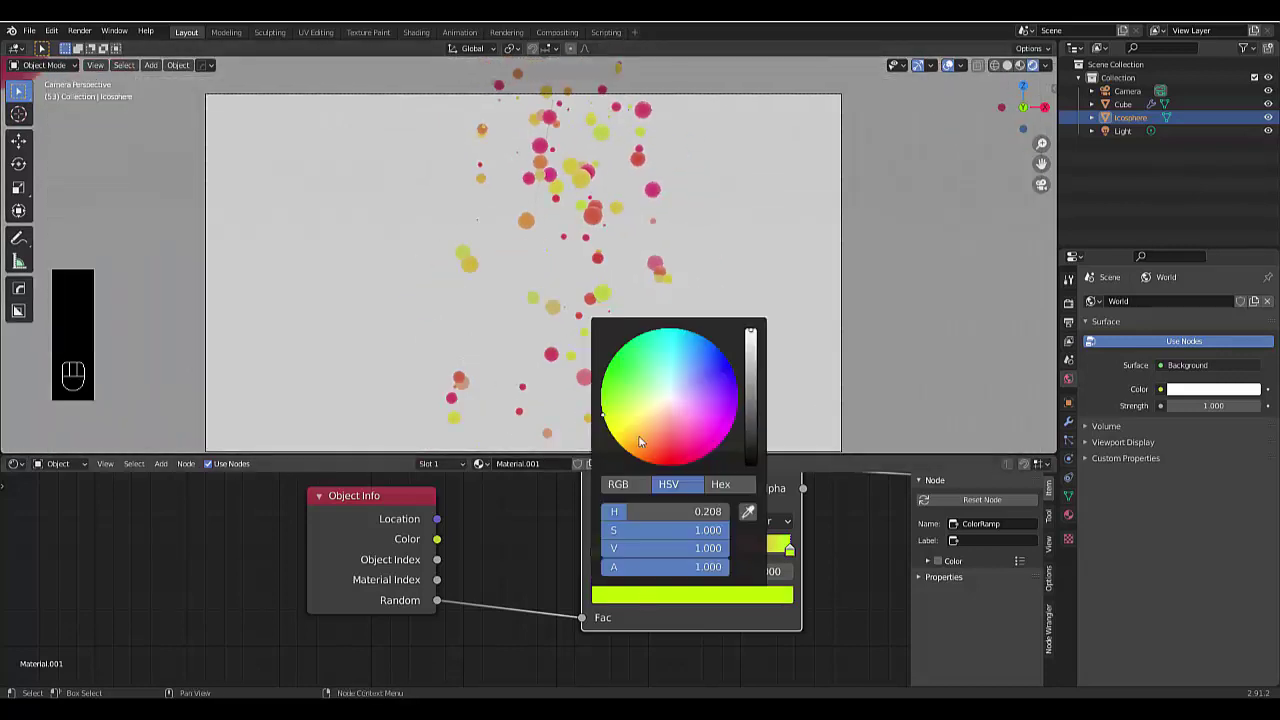
{"action": "left_click_drag", "start_coordinate": [659, 381], "coordinate": [681, 331]}
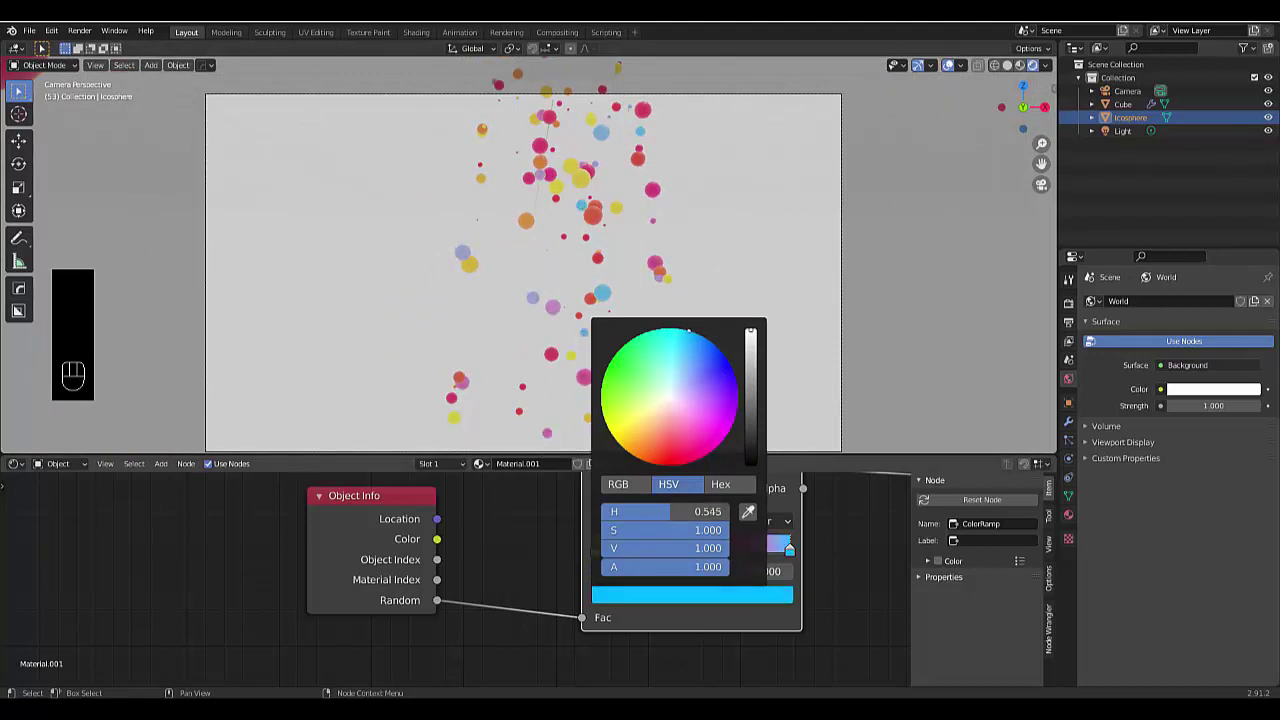
{"action": "scroll", "coordinate": [552, 614], "scroll_direction": "down", "scroll_amount": 2}
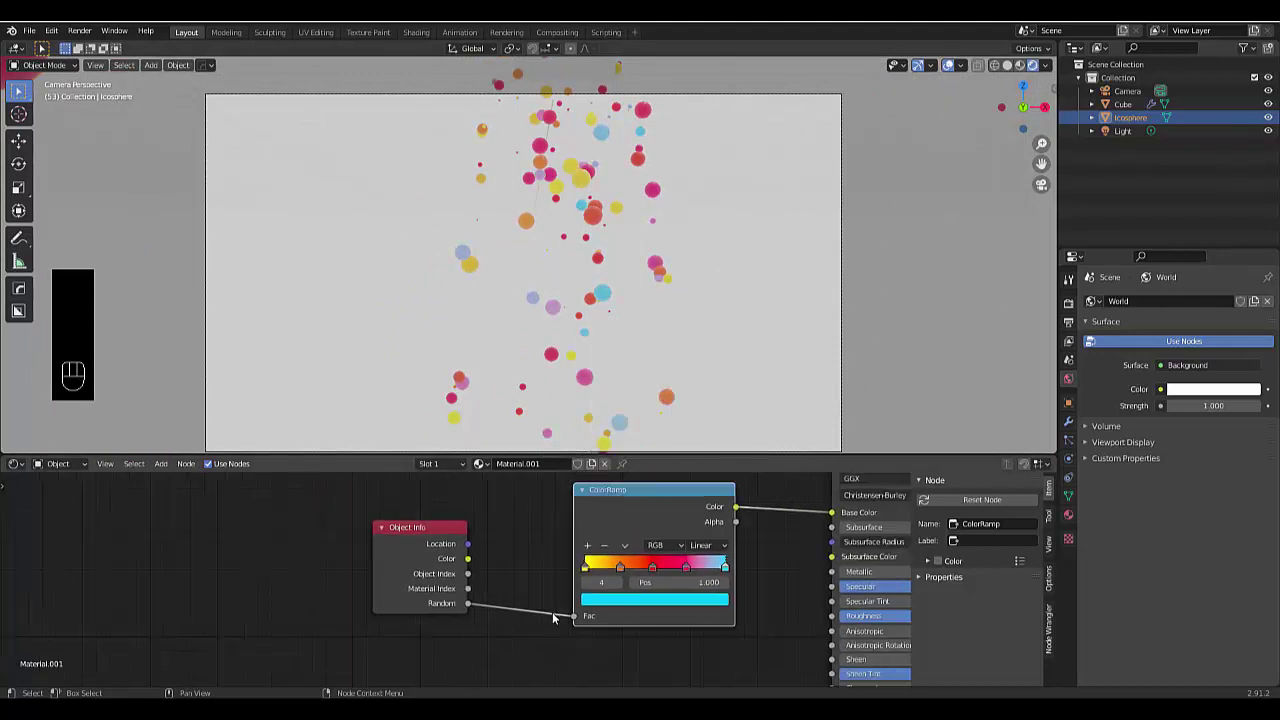
{"action": "scroll", "coordinate": [585, 620], "scroll_direction": "down", "scroll_amount": 1}
{"action": "scroll", "coordinate": [599, 622], "scroll_direction": "up", "scroll_amount": 2}
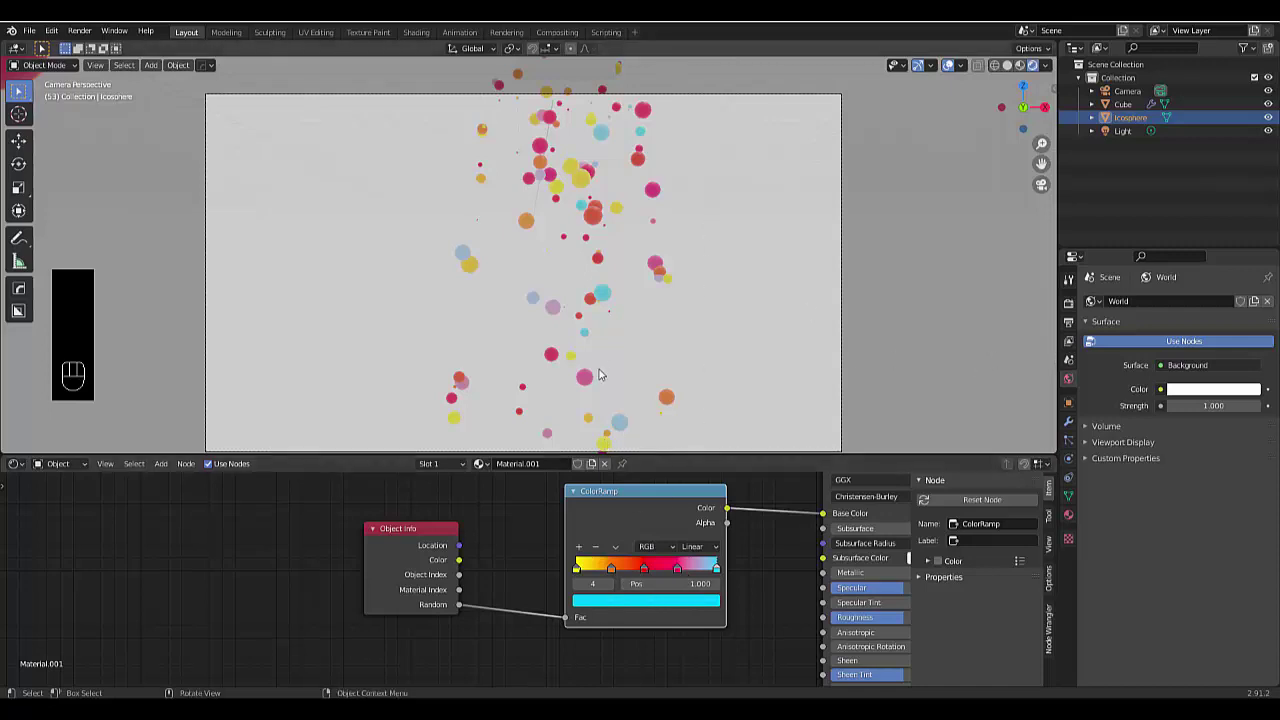
- Switch the lower area to a Timeline, play from frame 1 to 154, then select the Cube
{"action": "left_click", "coordinate": [15, 463]}
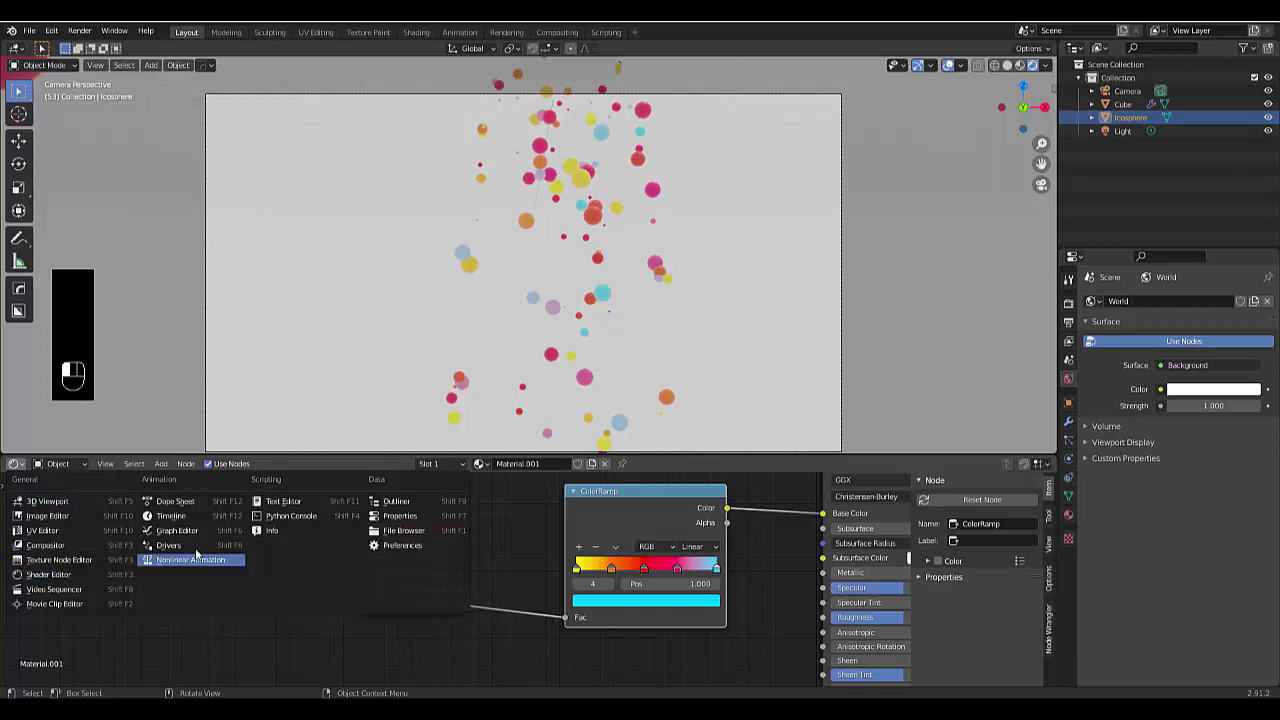
{"action": "left_click", "coordinate": [172, 516]}
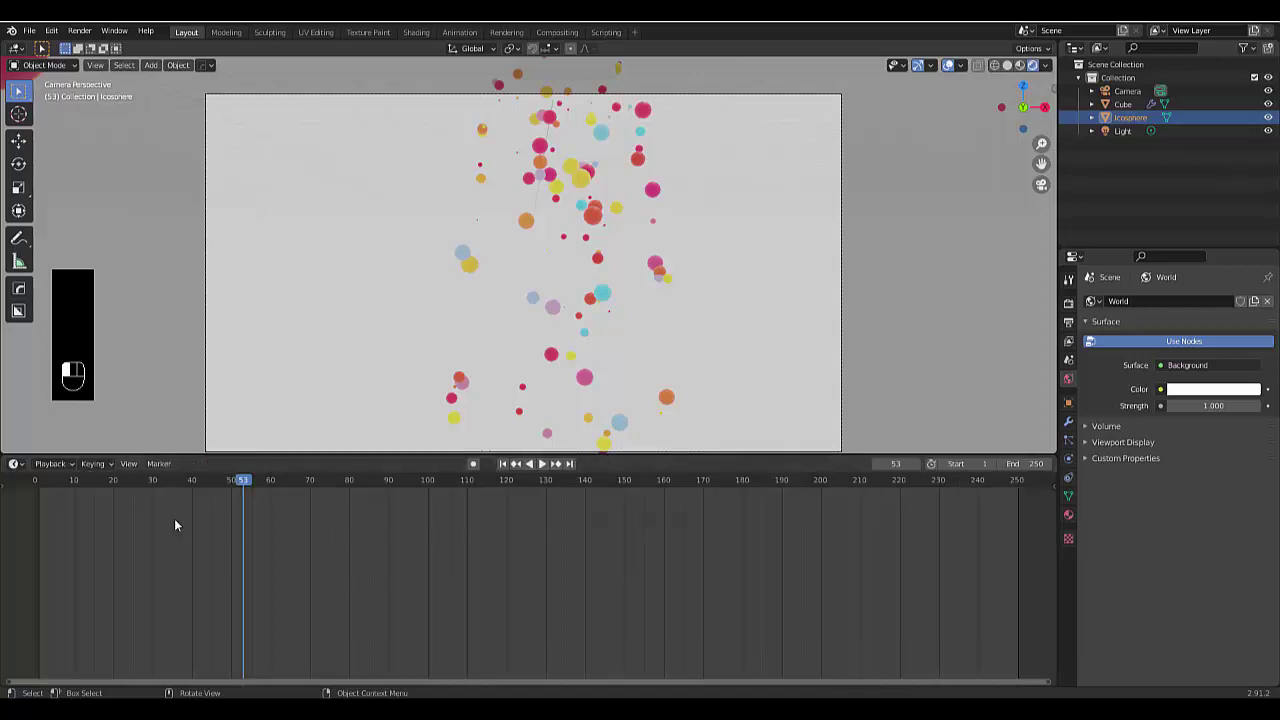
{"action": "left_click", "coordinate": [504, 464]}
{"action": "scroll", "coordinate": [657, 360], "scroll_direction": "down", "scroll_amount": 2}
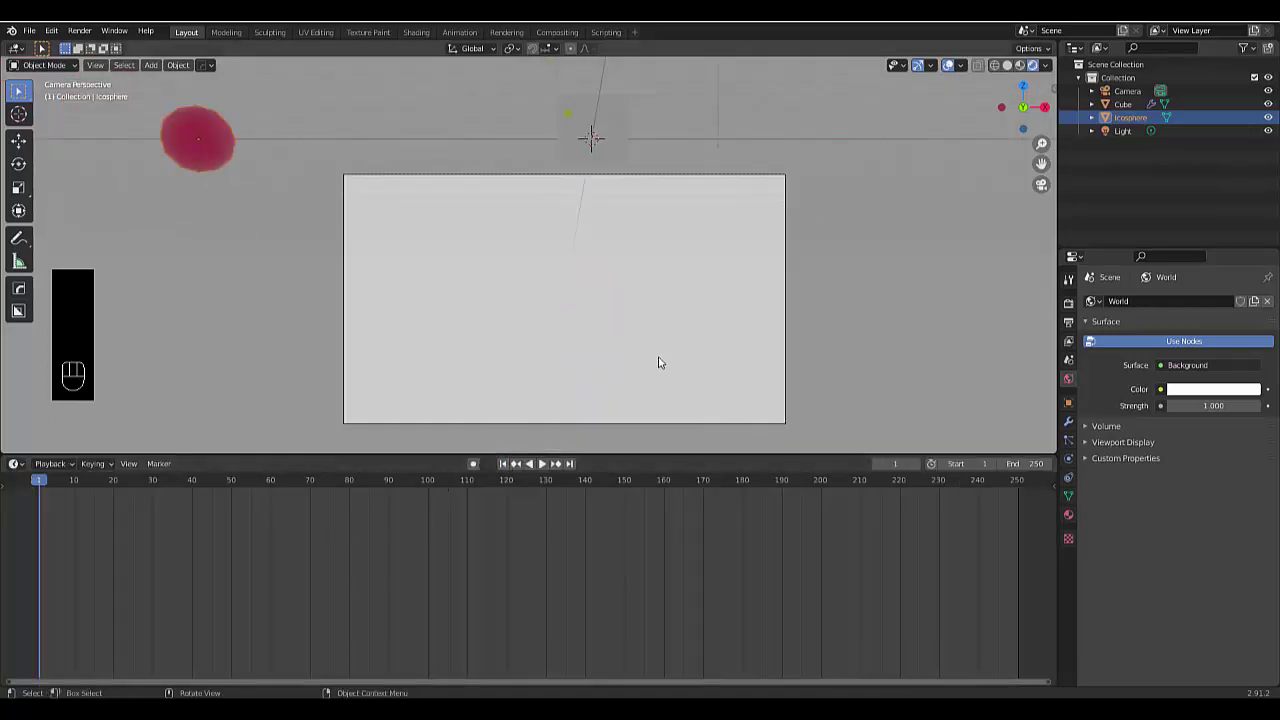
{"action": "key", "text": "space"}
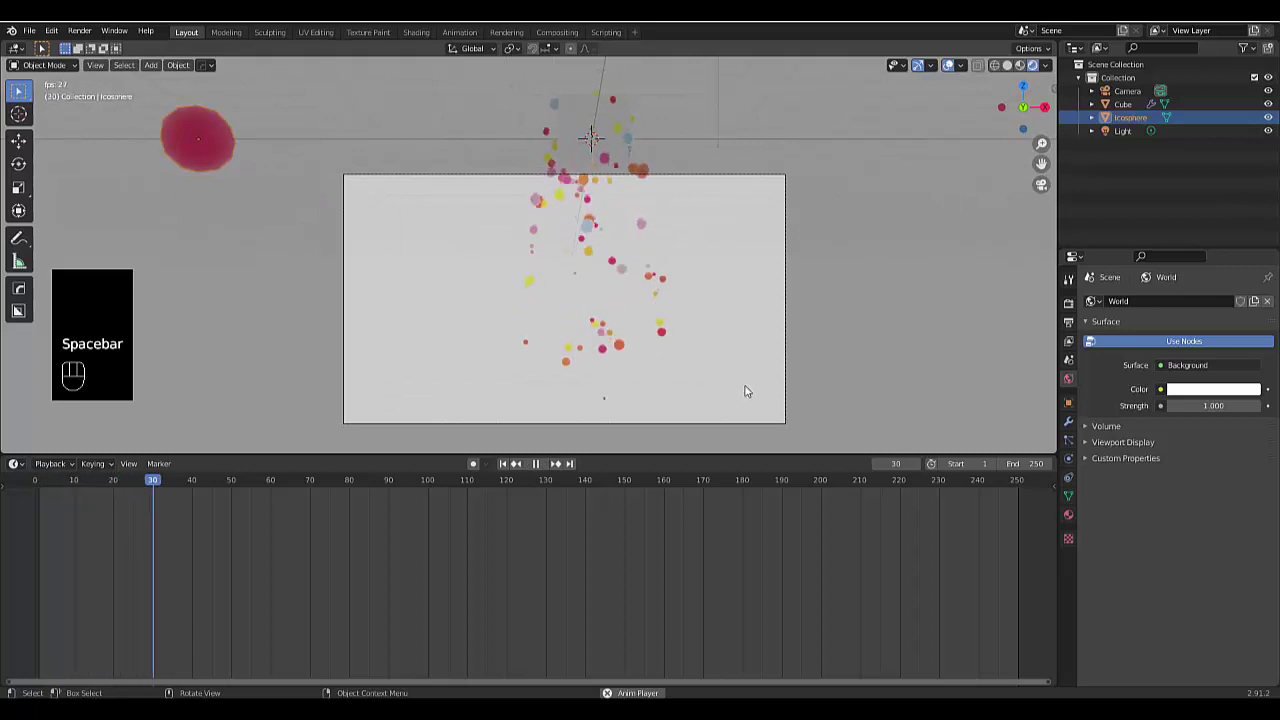
{"action": "scroll", "coordinate": [740, 385], "scroll_direction": "up", "scroll_amount": 4}
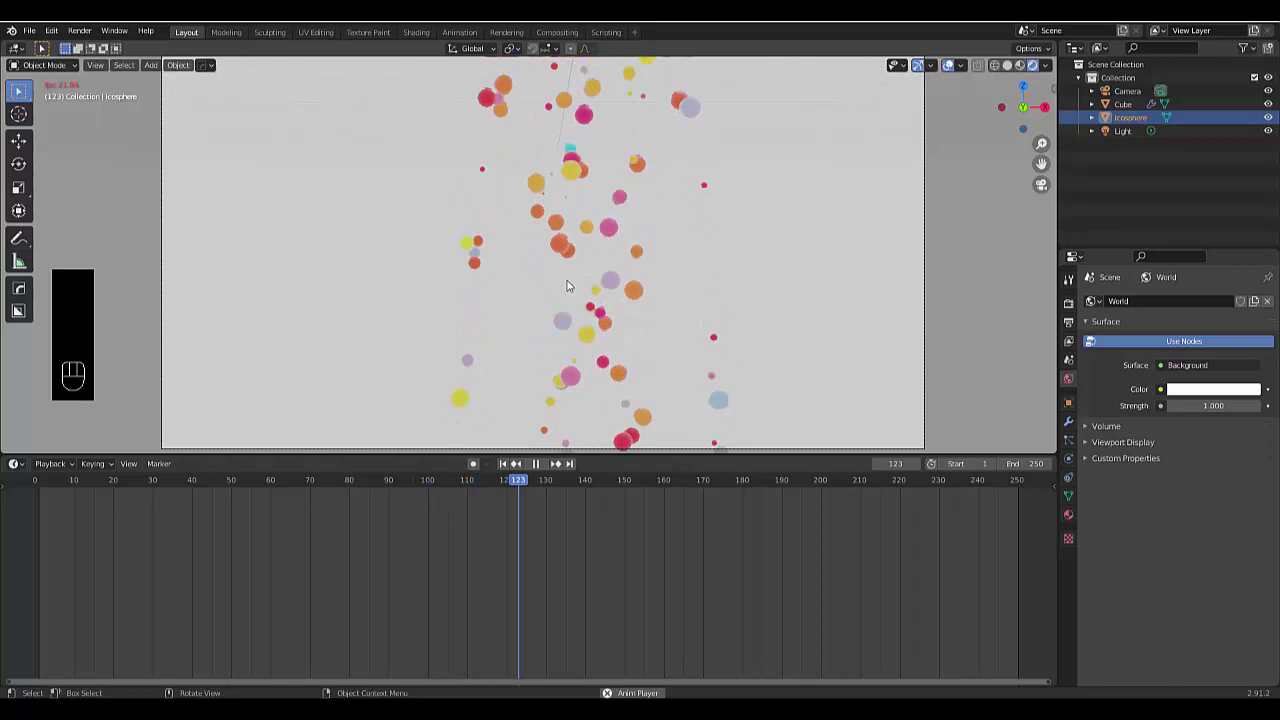
{"action": "key", "text": "space"}
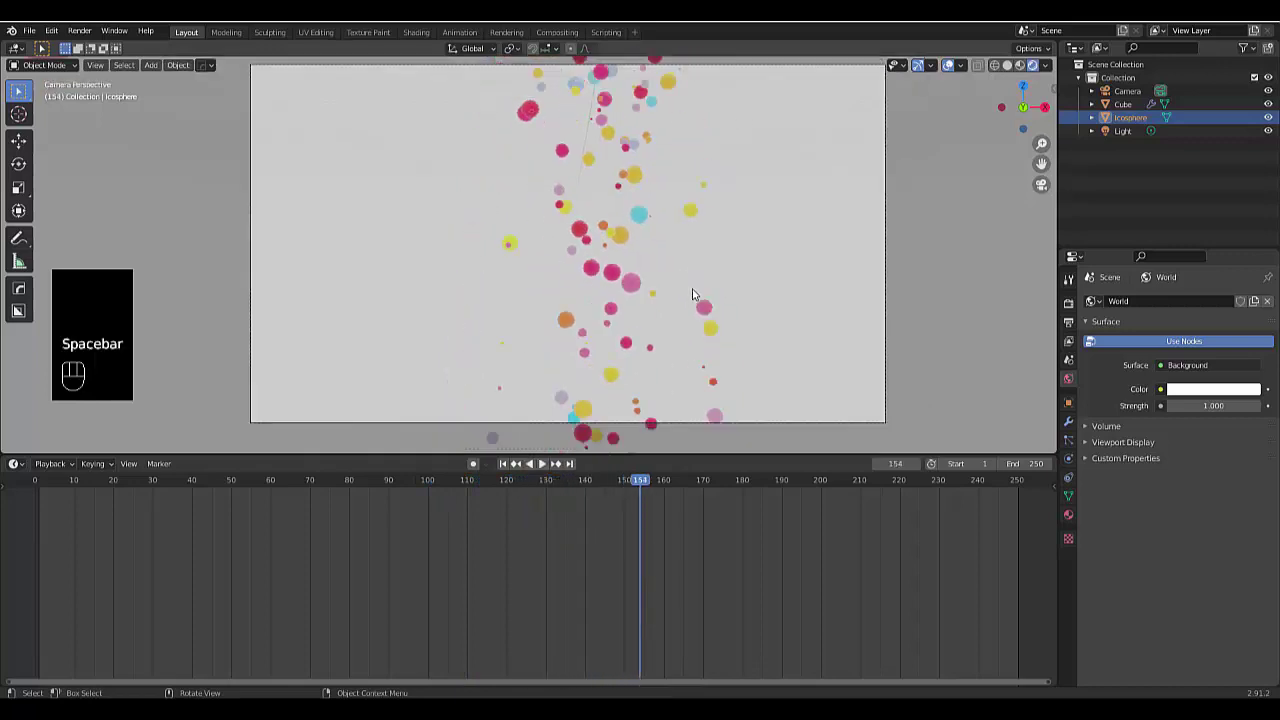
{"action": "scroll", "coordinate": [683, 190], "scroll_direction": "down", "scroll_amount": 8}
{"action": "scroll", "coordinate": [655, 225], "scroll_direction": "up", "scroll_amount": 4}
{"action": "left_click", "coordinate": [650, 238]}
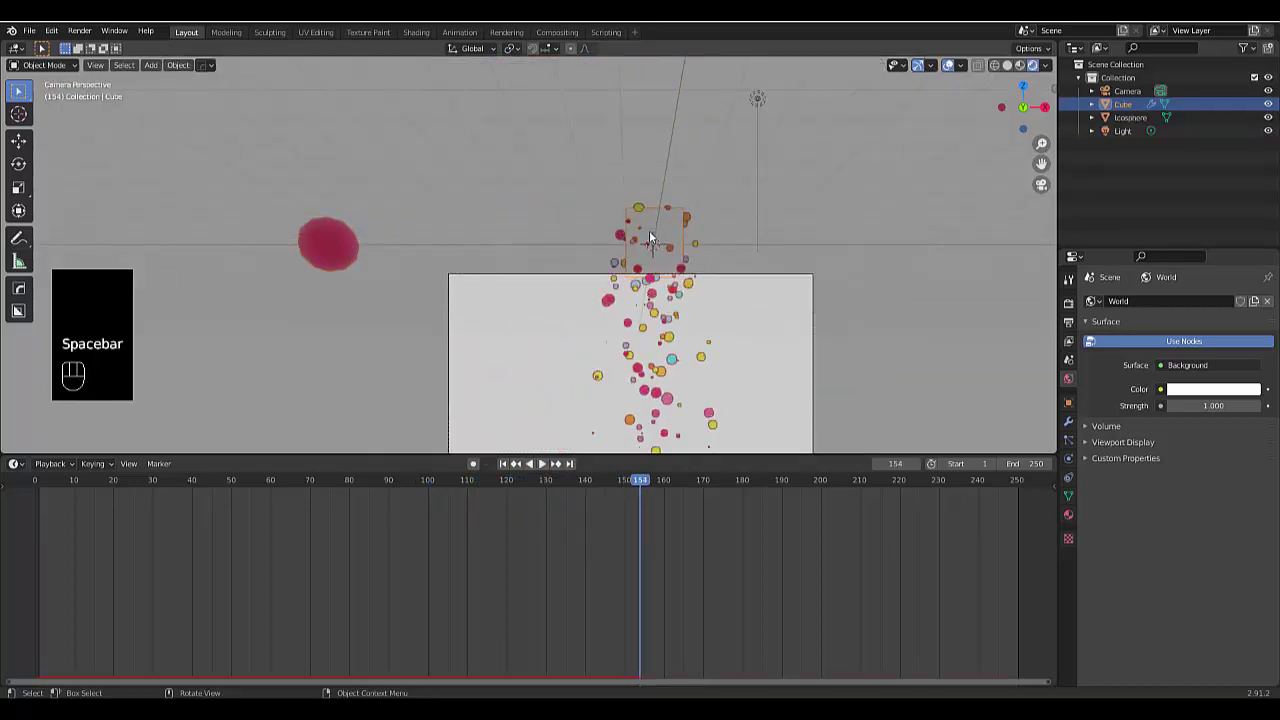
- Switch the Cube's particle type from Emitter to Hair and set Hair Length to 1 m
{"action": "left_click", "coordinate": [1070, 453]}
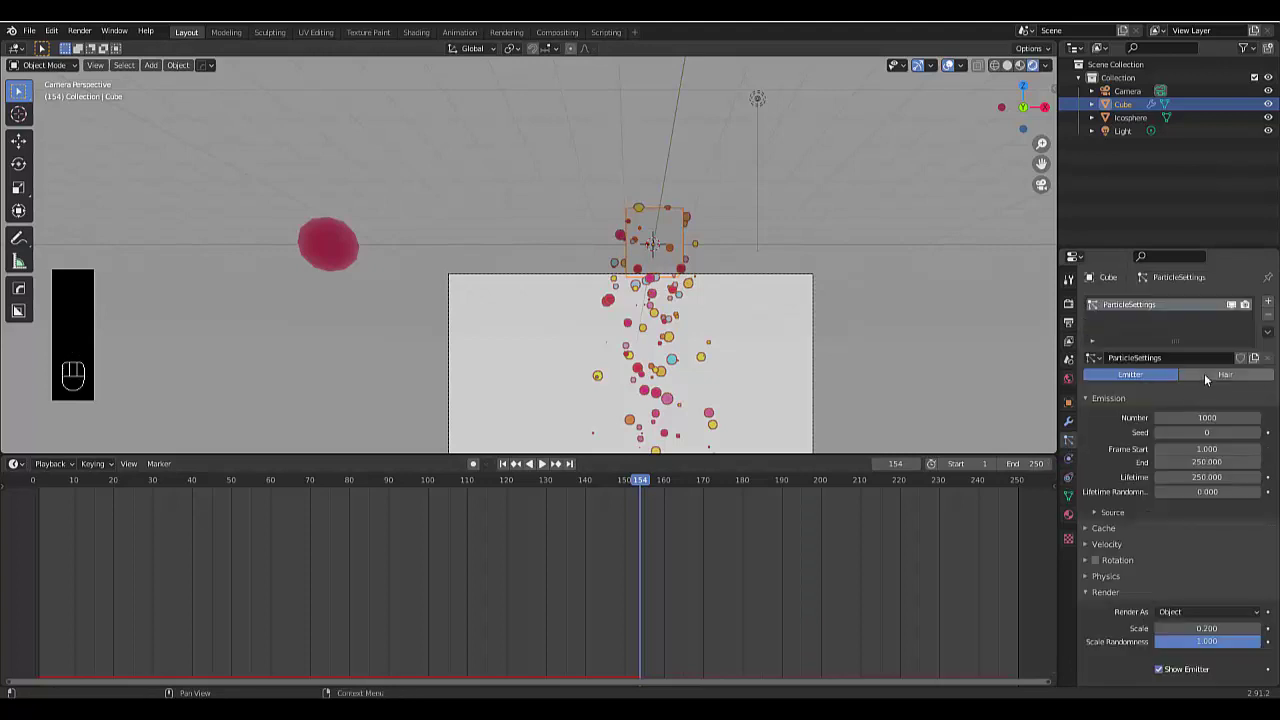
{"action": "left_click", "coordinate": [1204, 373]}
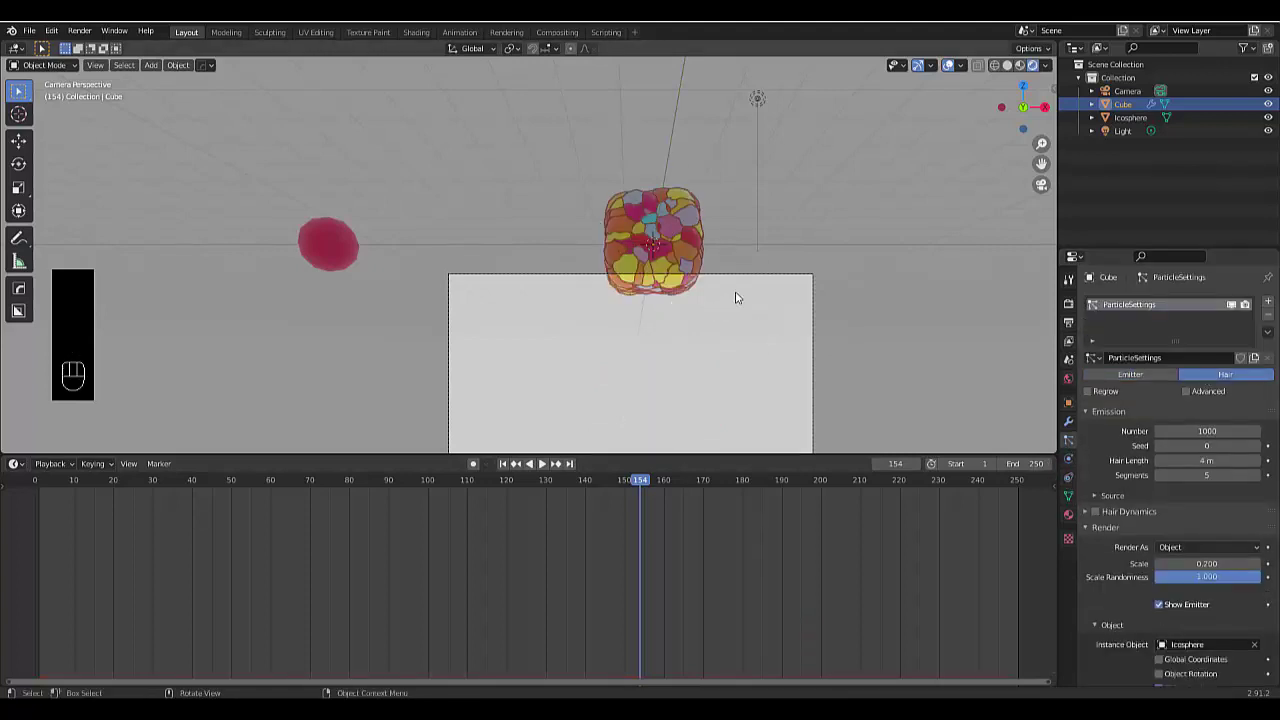
{"action": "scroll", "coordinate": [729, 274], "scroll_direction": "up", "scroll_amount": 3}
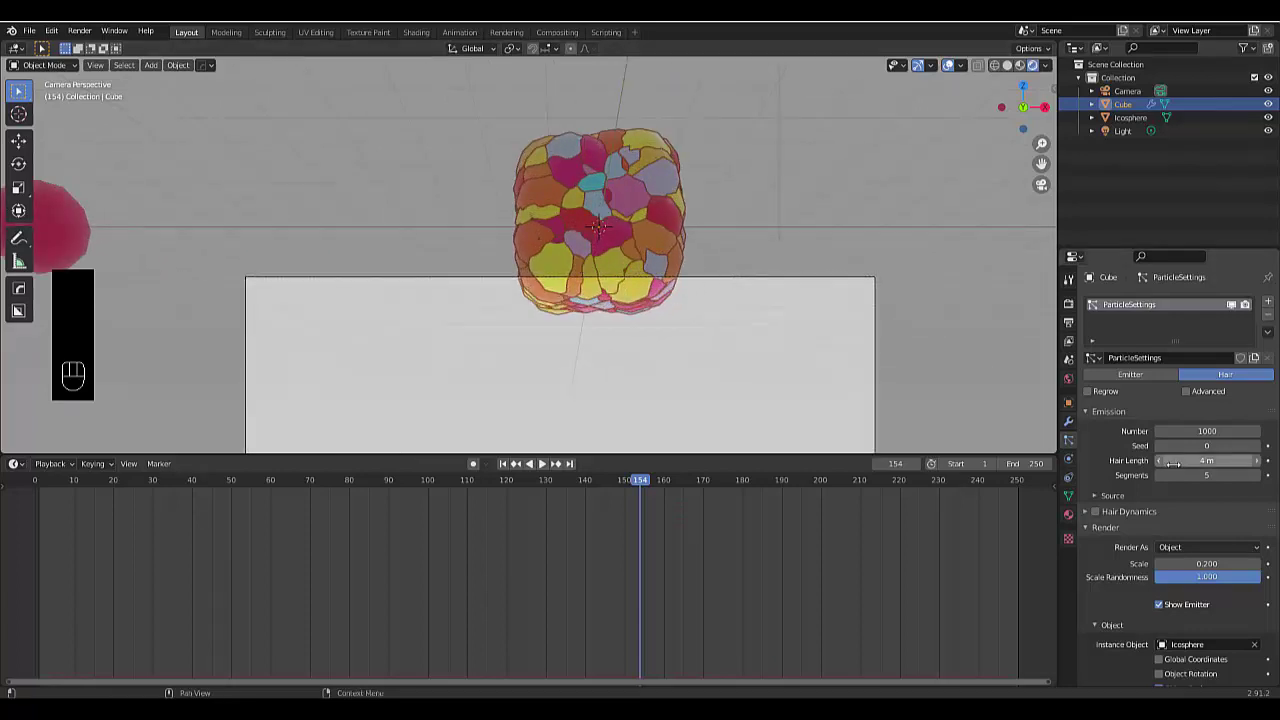
{"action": "left_click", "coordinate": [1207, 460]}
{"action": "type", "text": "0"}
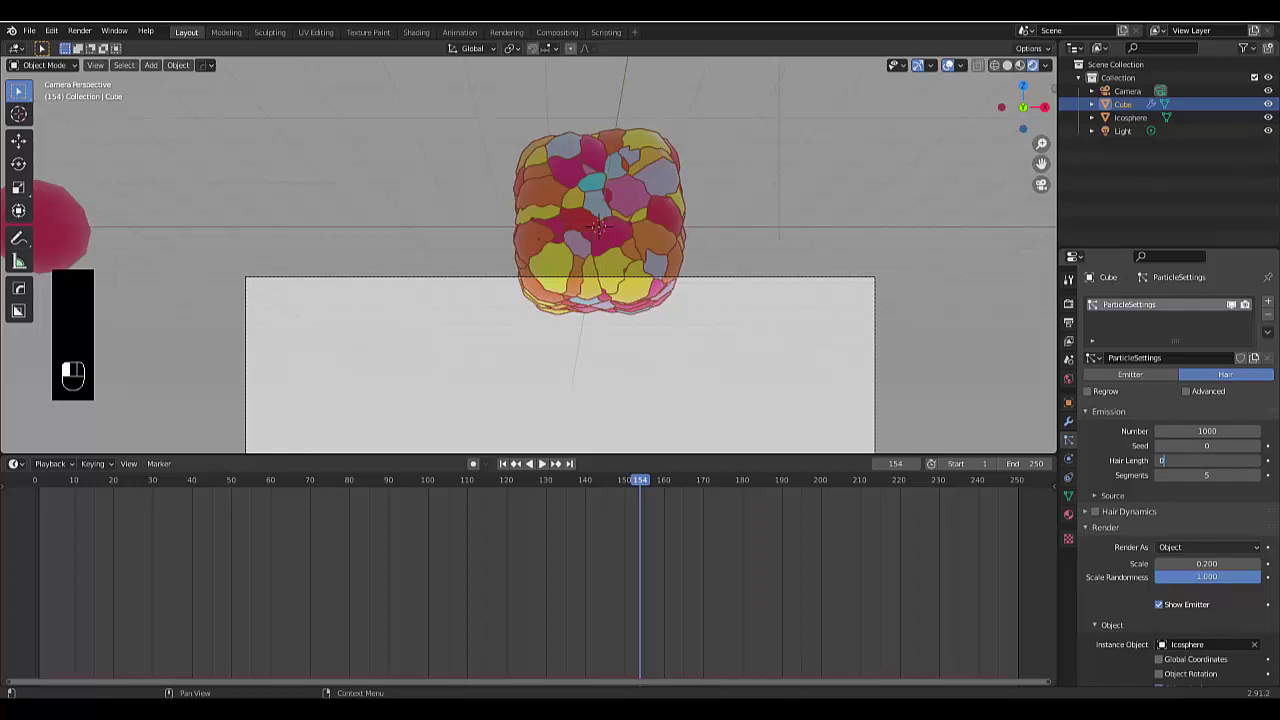
{"action": "type", "text": ".1"}
{"action": "key", "text": "Return"}
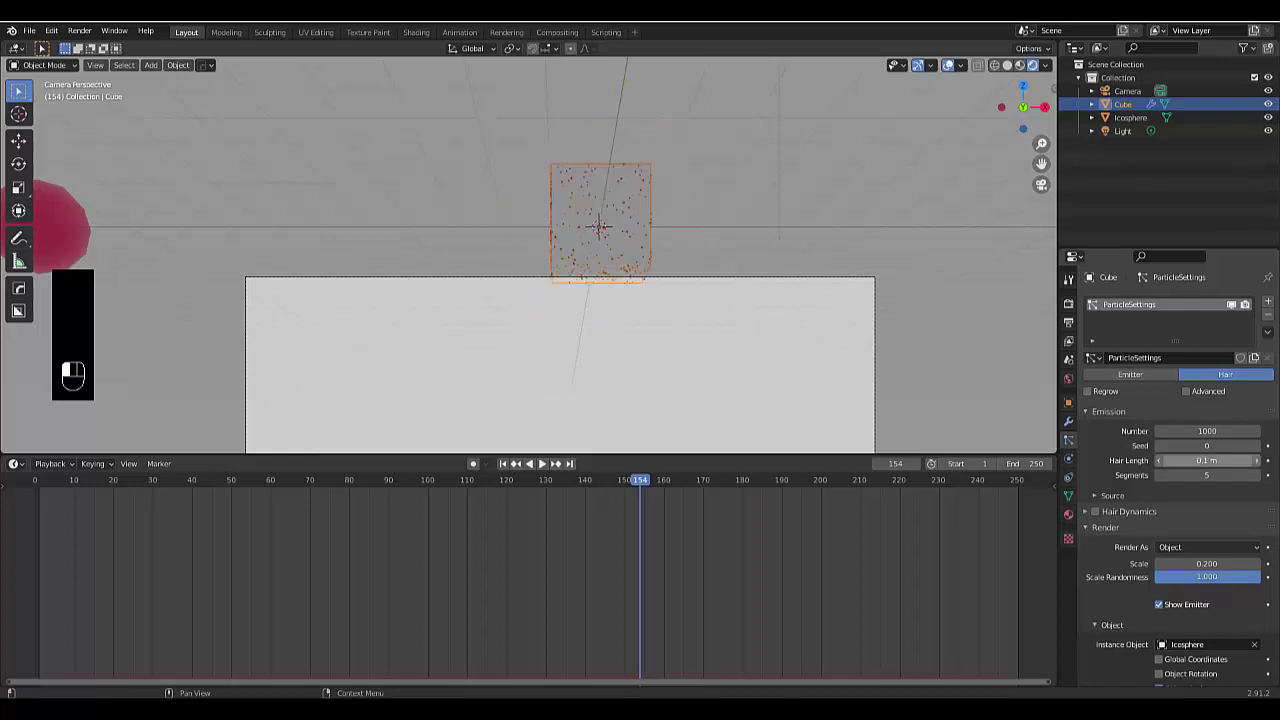
{"action": "left_click", "coordinate": [1173, 461]}
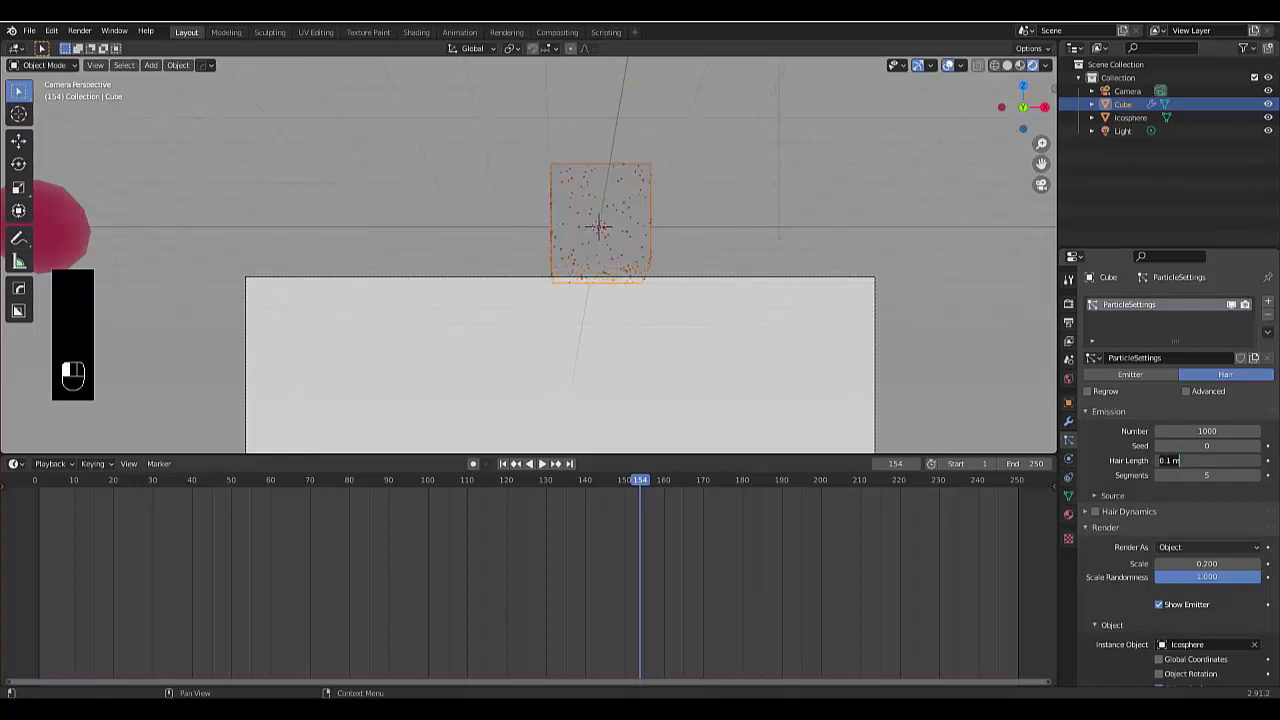
{"action": "type", "text": "1"}
{"action": "key", "text": "Return"}
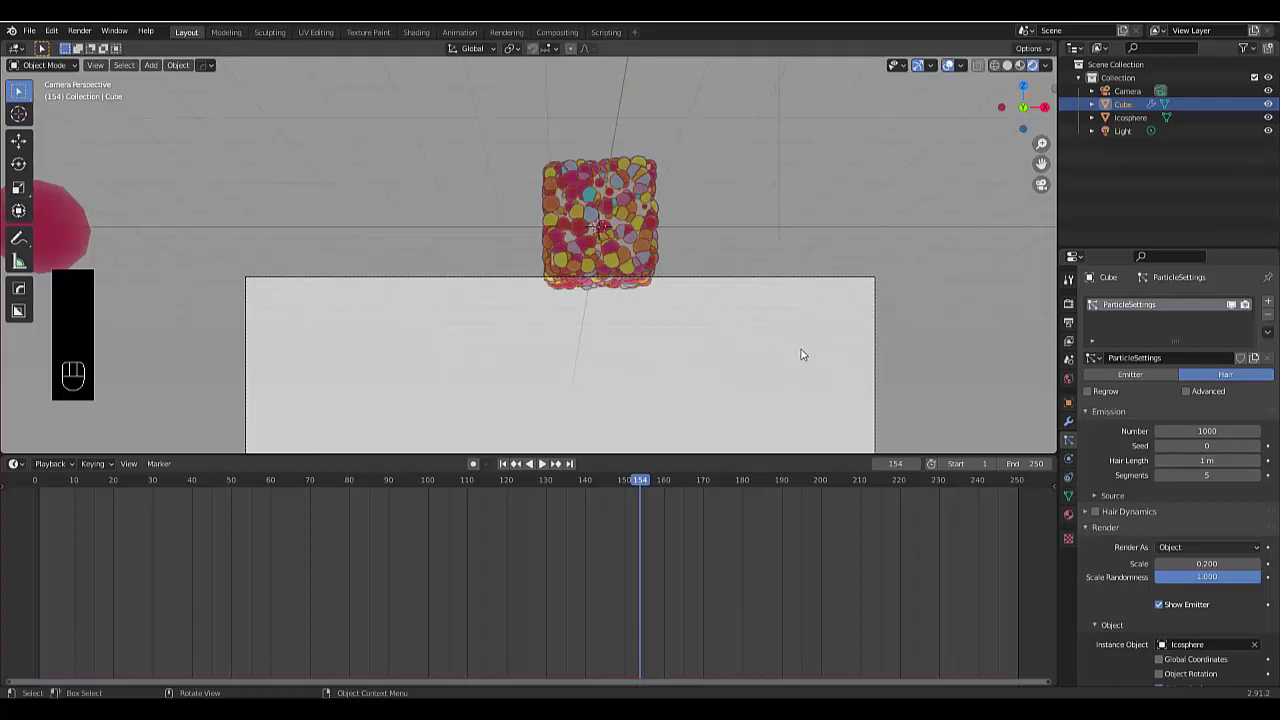
{"action": "scroll", "coordinate": [1200, 470], "scroll_direction": "down", "scroll_amount": 4}
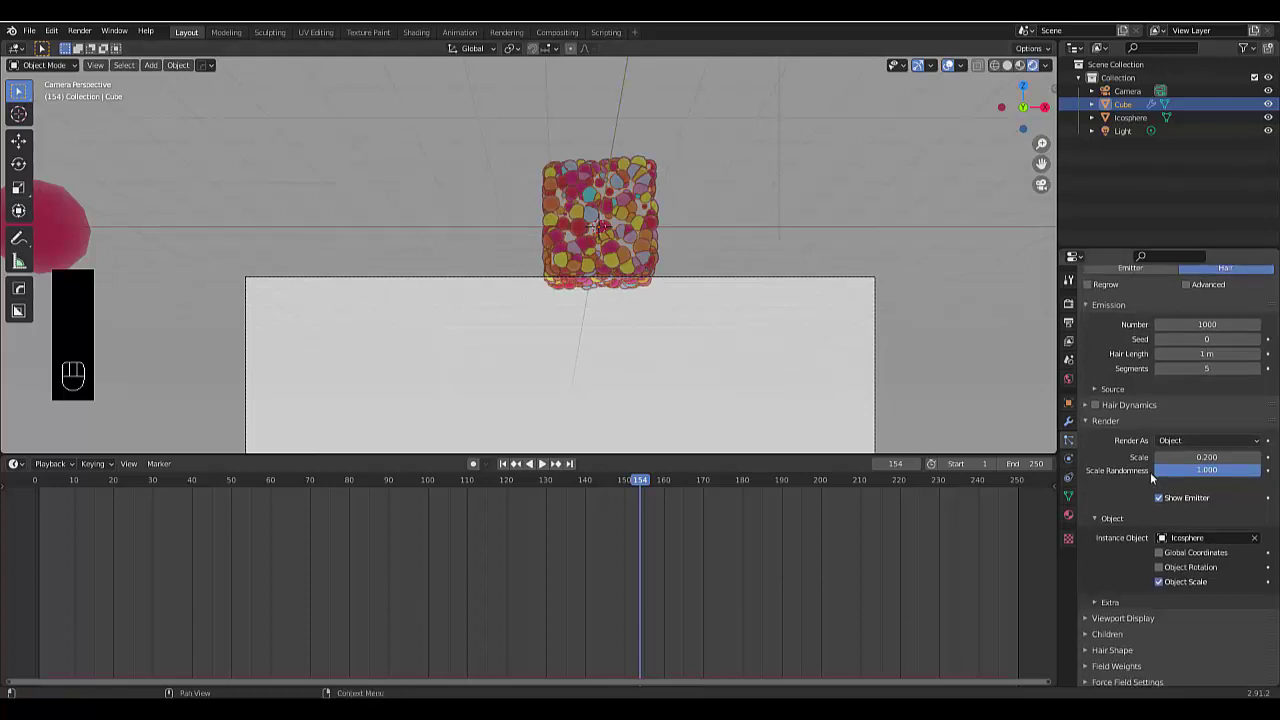
- Move the camera down until the particle-covered cube is centred, then reselect the Cube
{"action": "scroll", "coordinate": [810, 390], "scroll_direction": "up", "scroll_amount": 2}
{"action": "left_click", "coordinate": [1133, 90]}
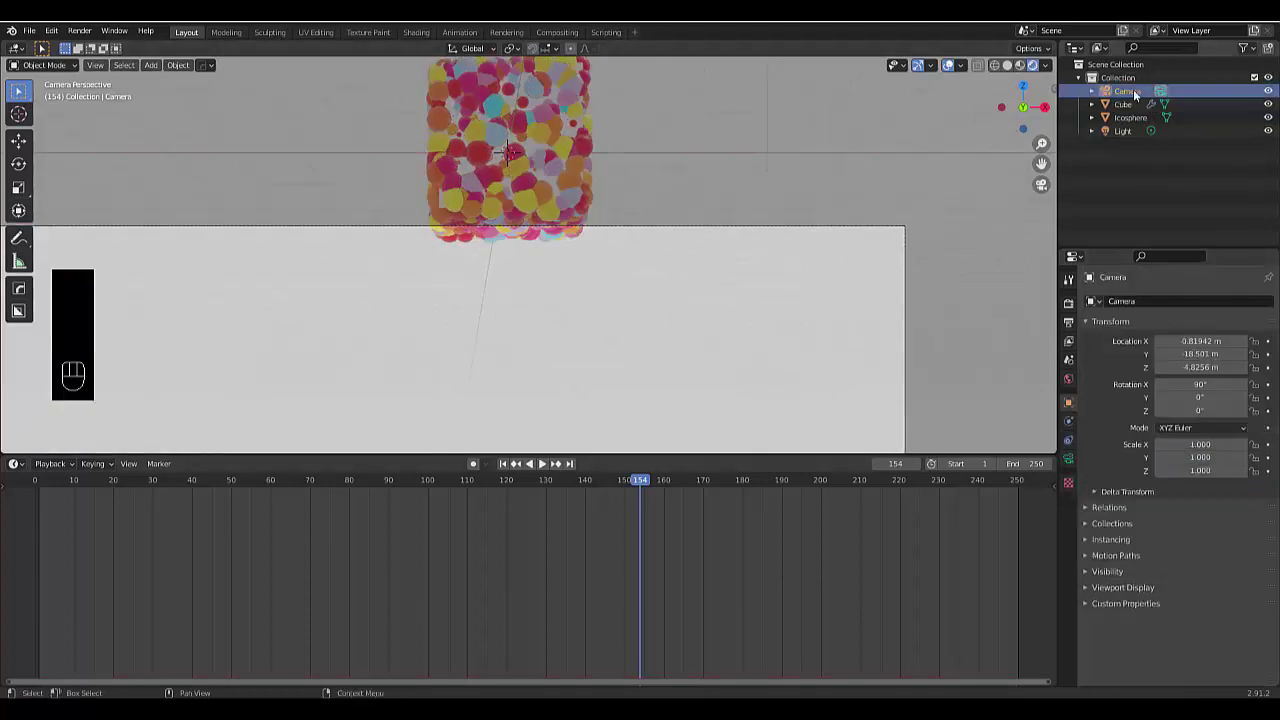
{"action": "key", "text": "g"}
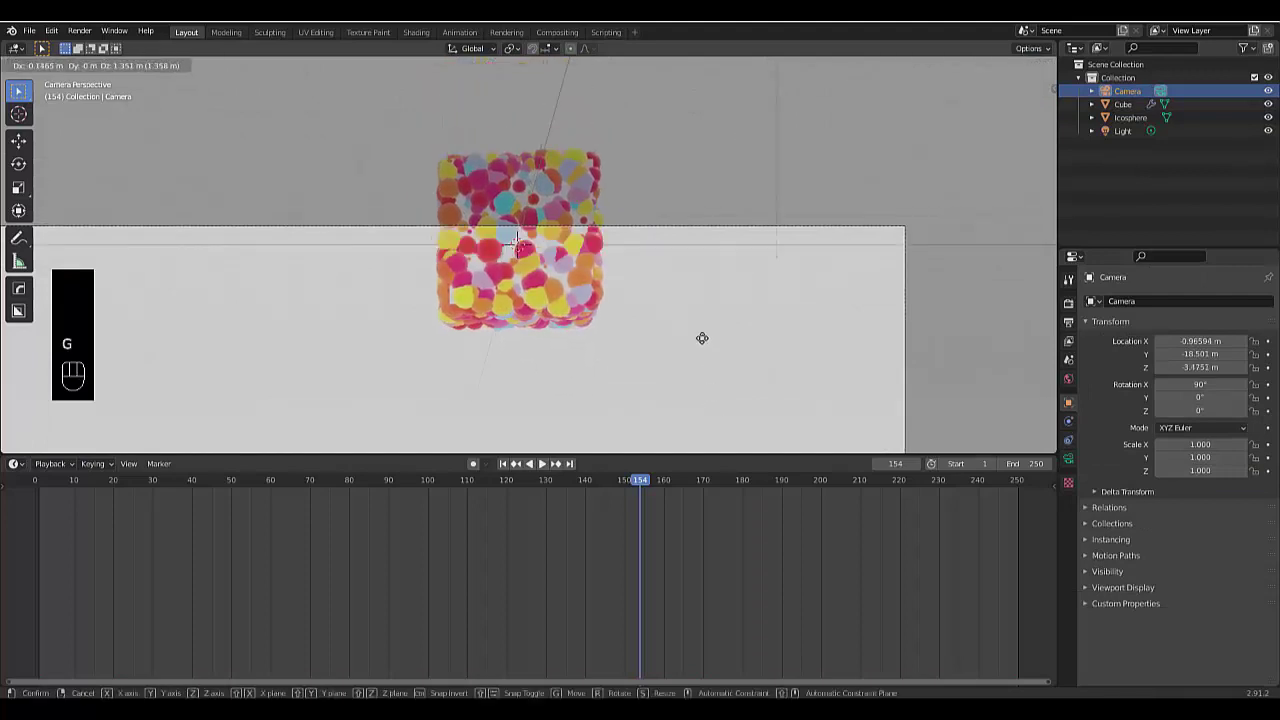
{"action": "left_click", "coordinate": [706, 152]}
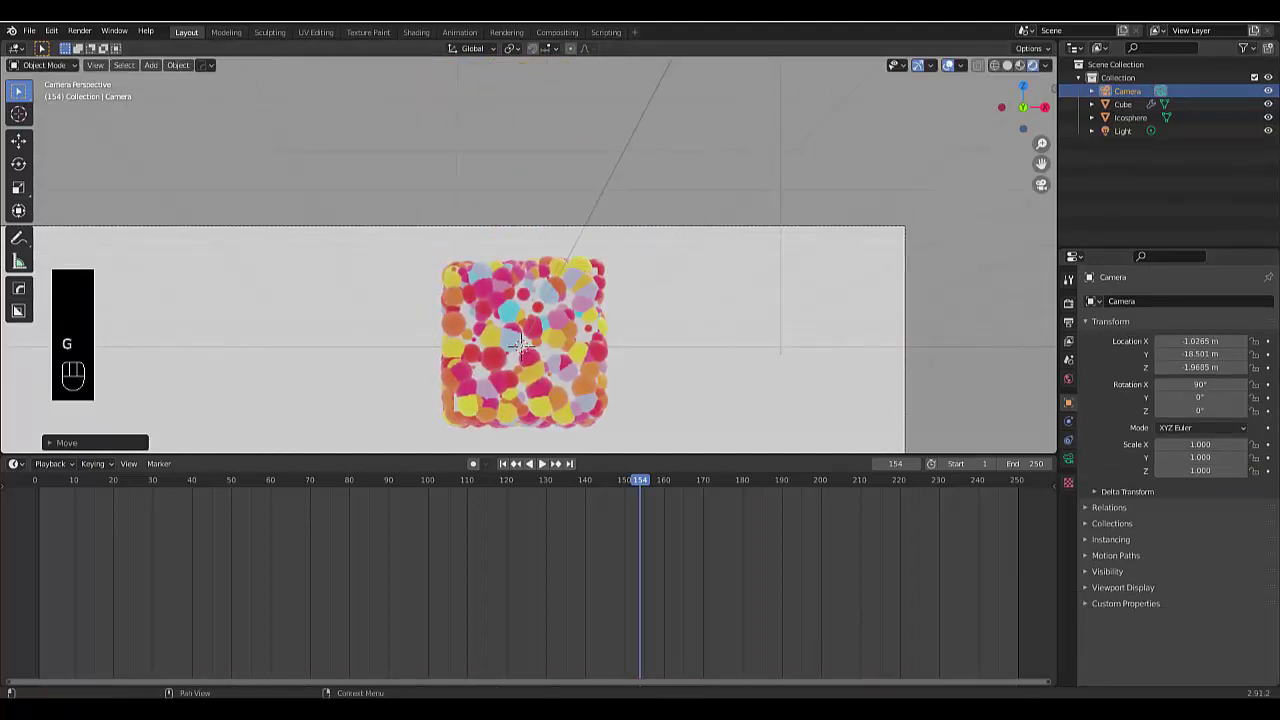
{"action": "scroll", "coordinate": [540, 320], "scroll_direction": "down", "scroll_amount": 4}
{"action": "scroll", "coordinate": [631, 337], "scroll_direction": "up", "scroll_amount": 4}
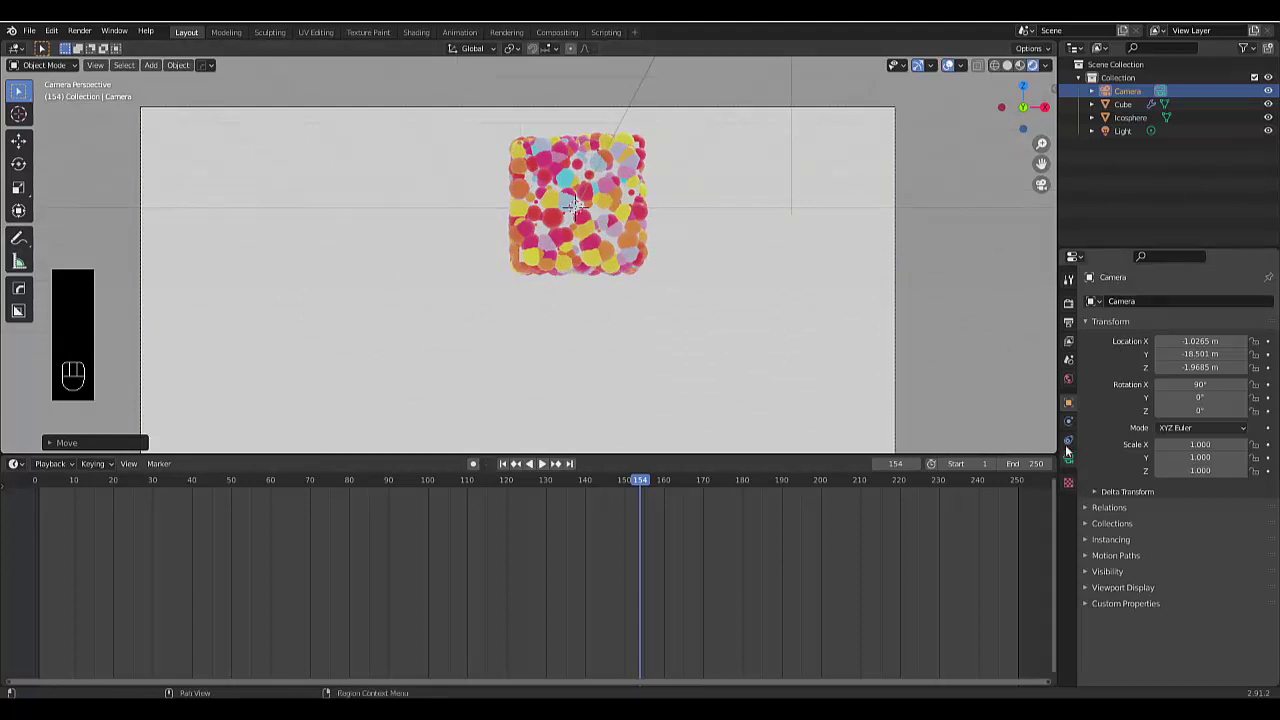
{"action": "left_click", "coordinate": [567, 204]}
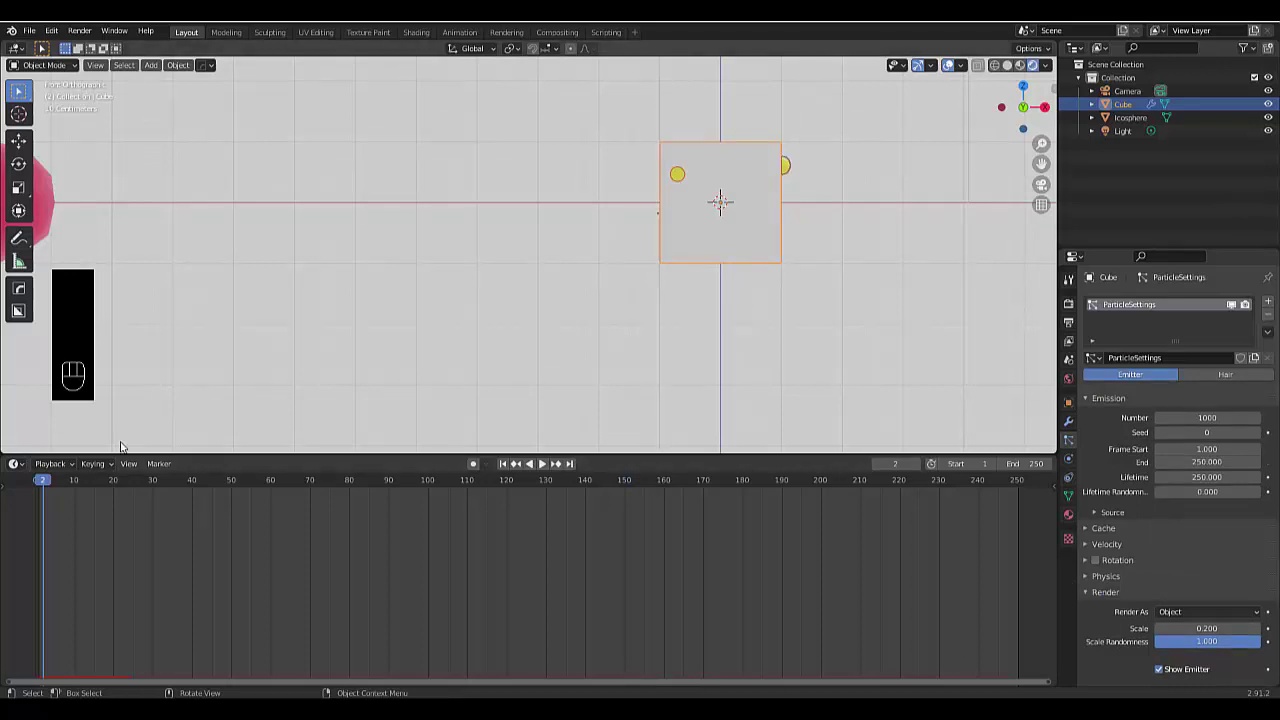
- Turn the bottom timeline area into the Shader Editor showing the red icosphere's material
{"action": "left_click", "coordinate": [14, 463]}
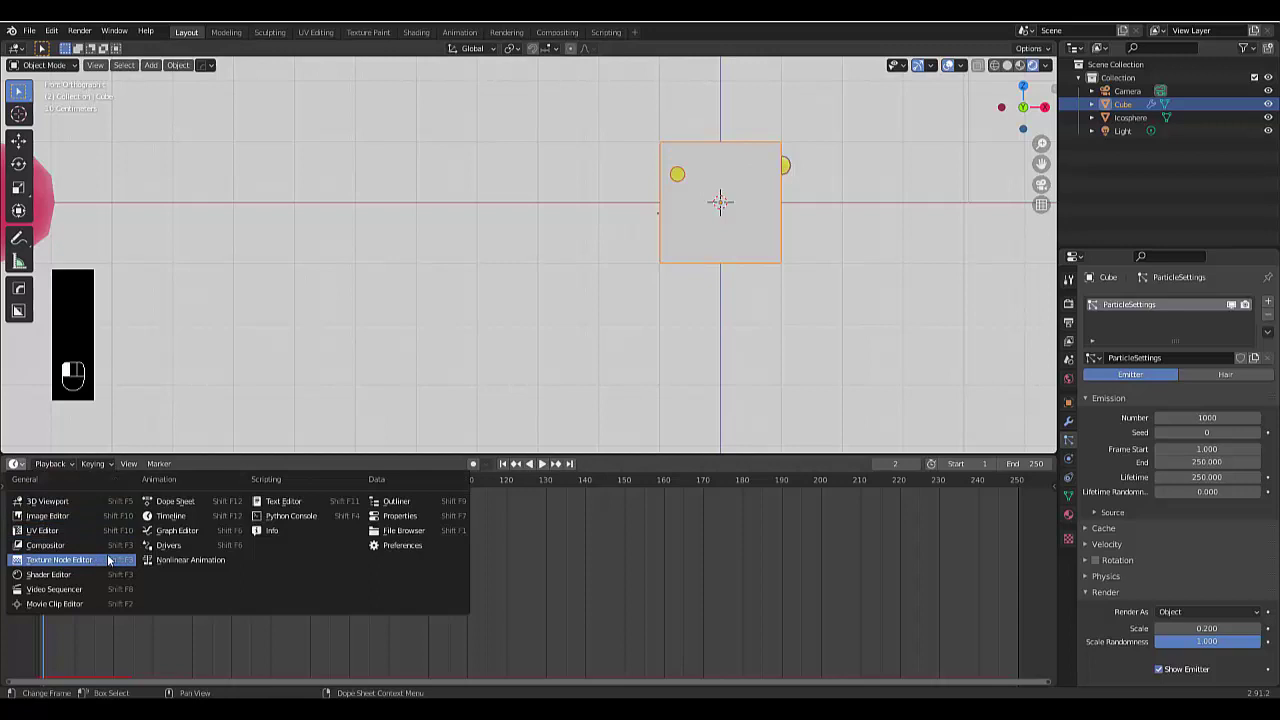
{"action": "left_click", "coordinate": [78, 573]}
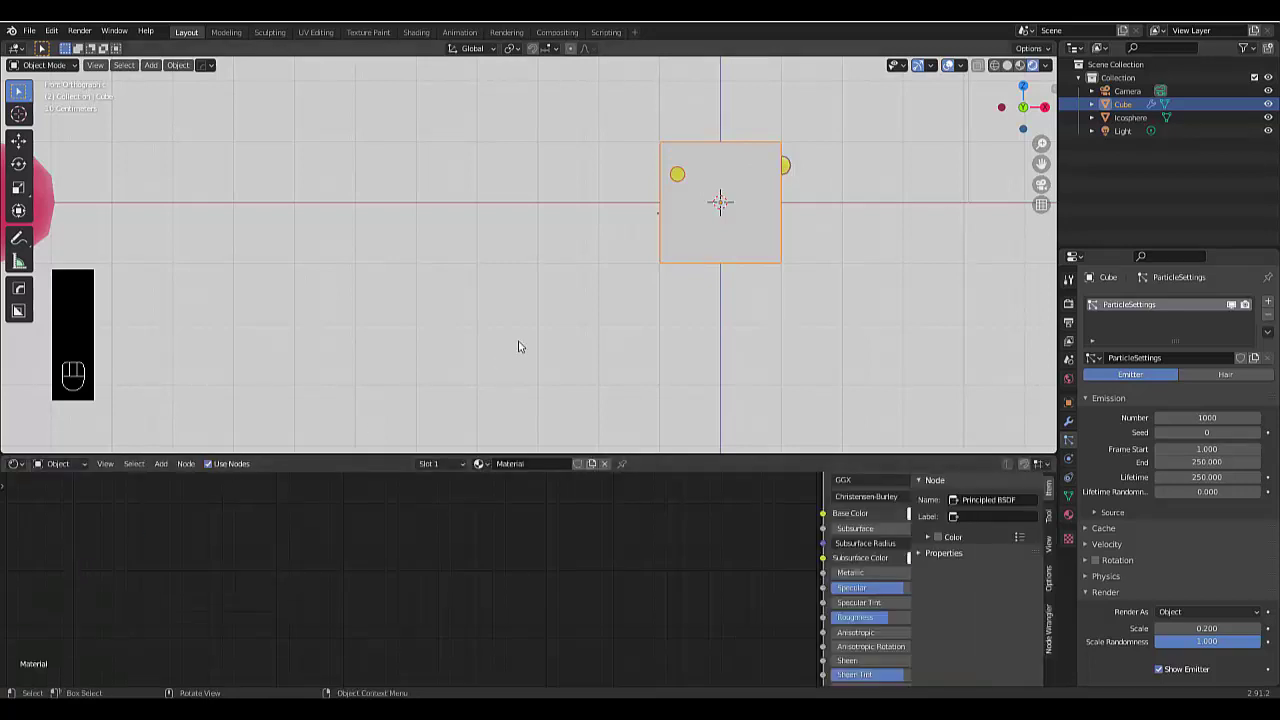
{"action": "left_click", "coordinate": [46, 201]}
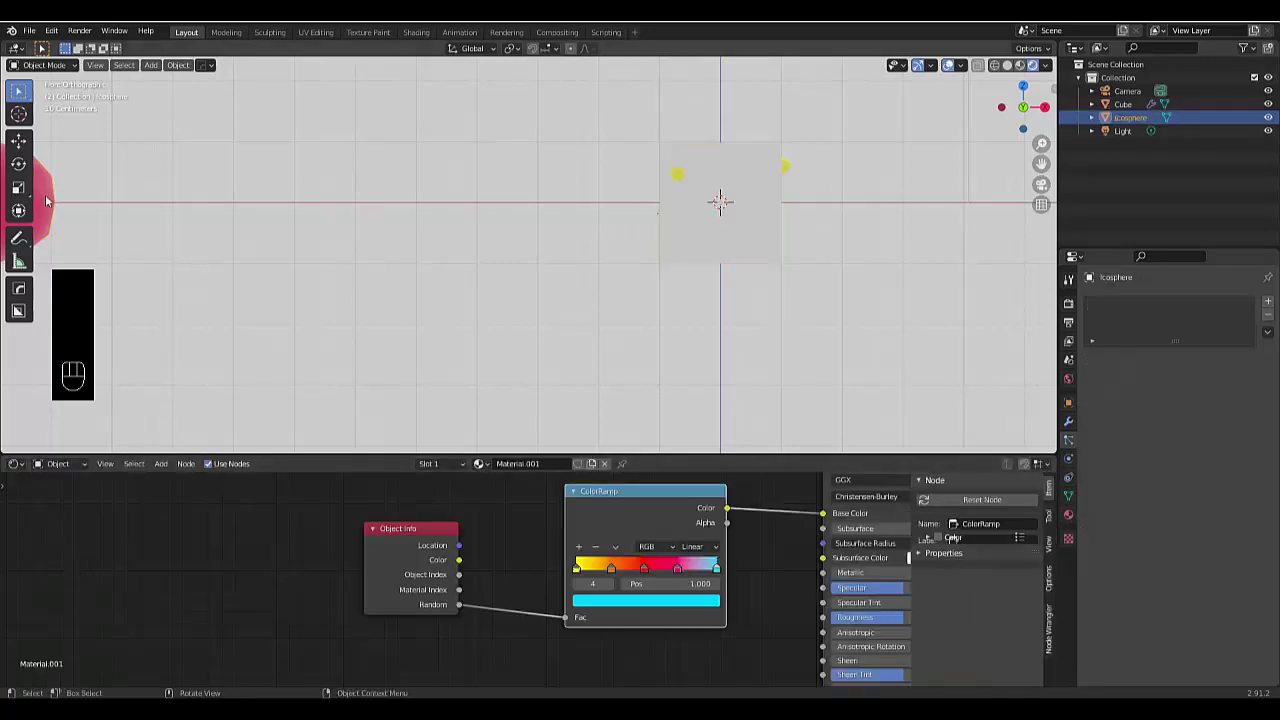
{"action": "scroll", "coordinate": [600, 580], "scroll_direction": "down", "scroll_amount": 5}
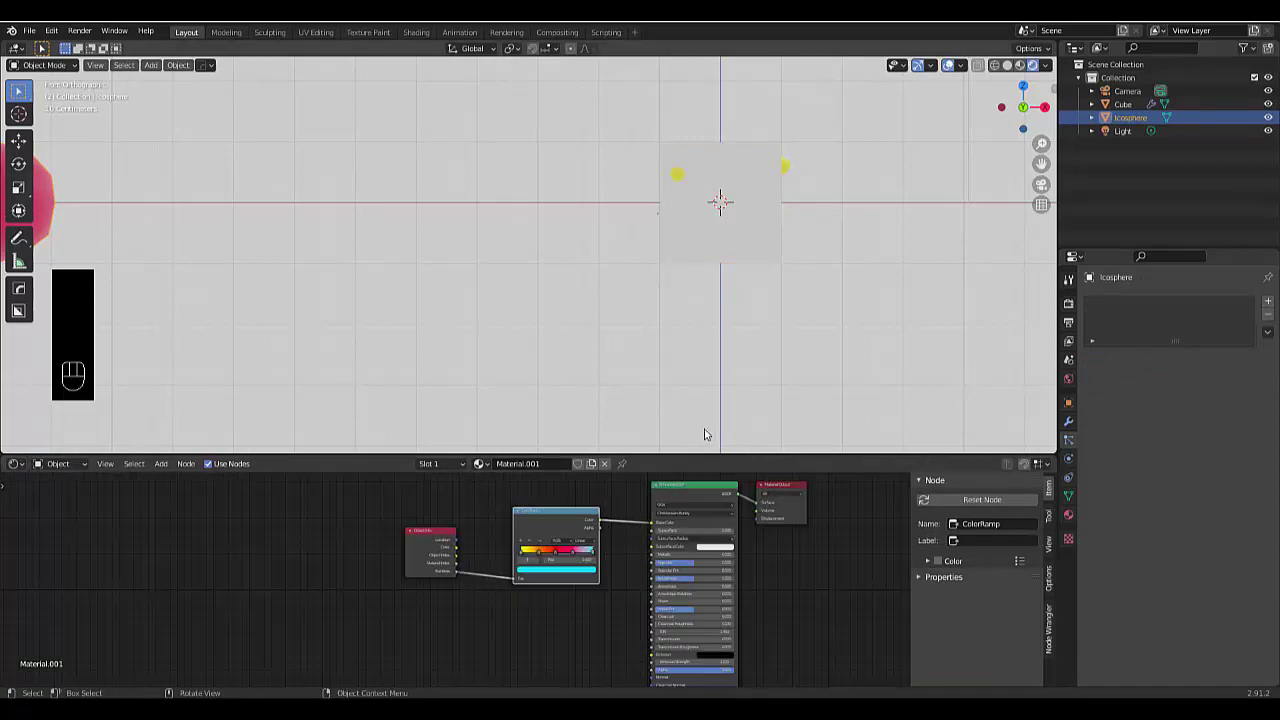
{"action": "scroll", "coordinate": [704, 434], "scroll_direction": "up", "scroll_amount": 6}
{"action": "scroll", "coordinate": [682, 504], "scroll_direction": "up", "scroll_amount": 3}
{"action": "scroll", "coordinate": [676, 589], "scroll_direction": "down", "scroll_amount": 2}
{"action": "scroll", "coordinate": [685, 516], "scroll_direction": "up", "scroll_amount": 1}
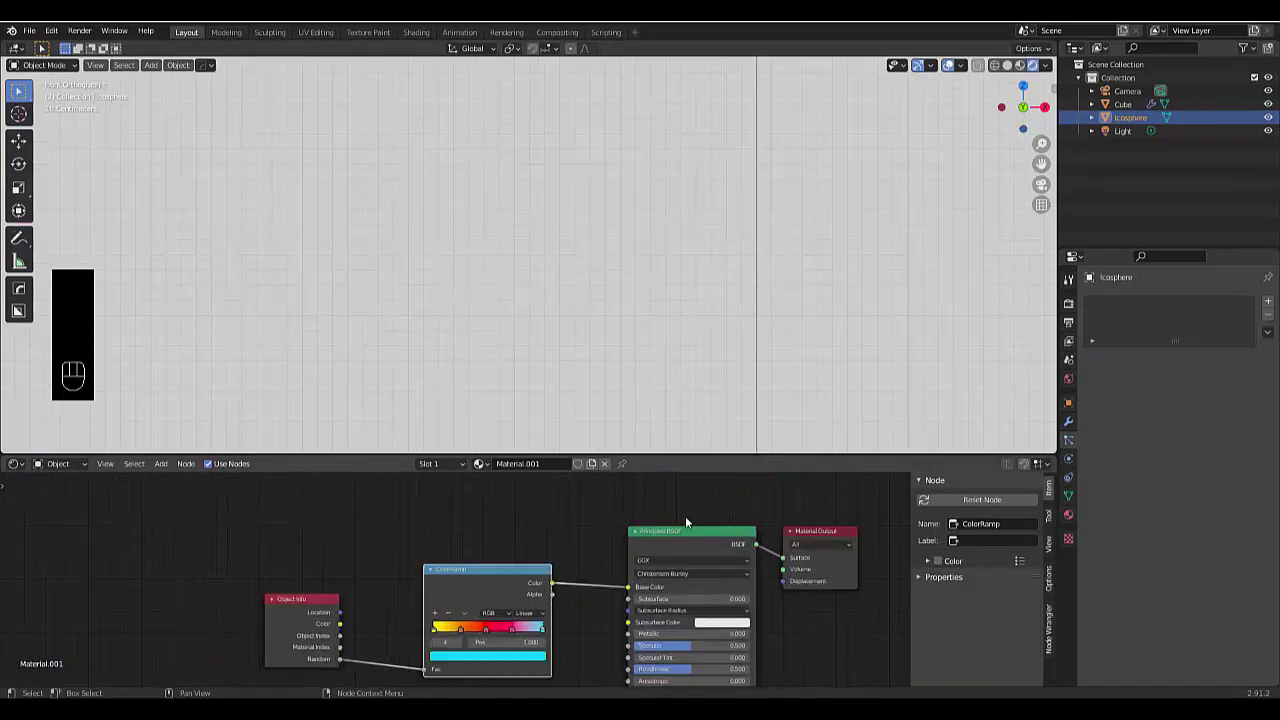
{"action": "scroll", "coordinate": [685, 518], "scroll_direction": "up", "scroll_amount": 2}
- Replace Principled BSDF with an Emission node linked from ColorRamp Color to Material Output Surface
{"action": "left_click", "coordinate": [670, 543]}
{"action": "key", "text": "x"}
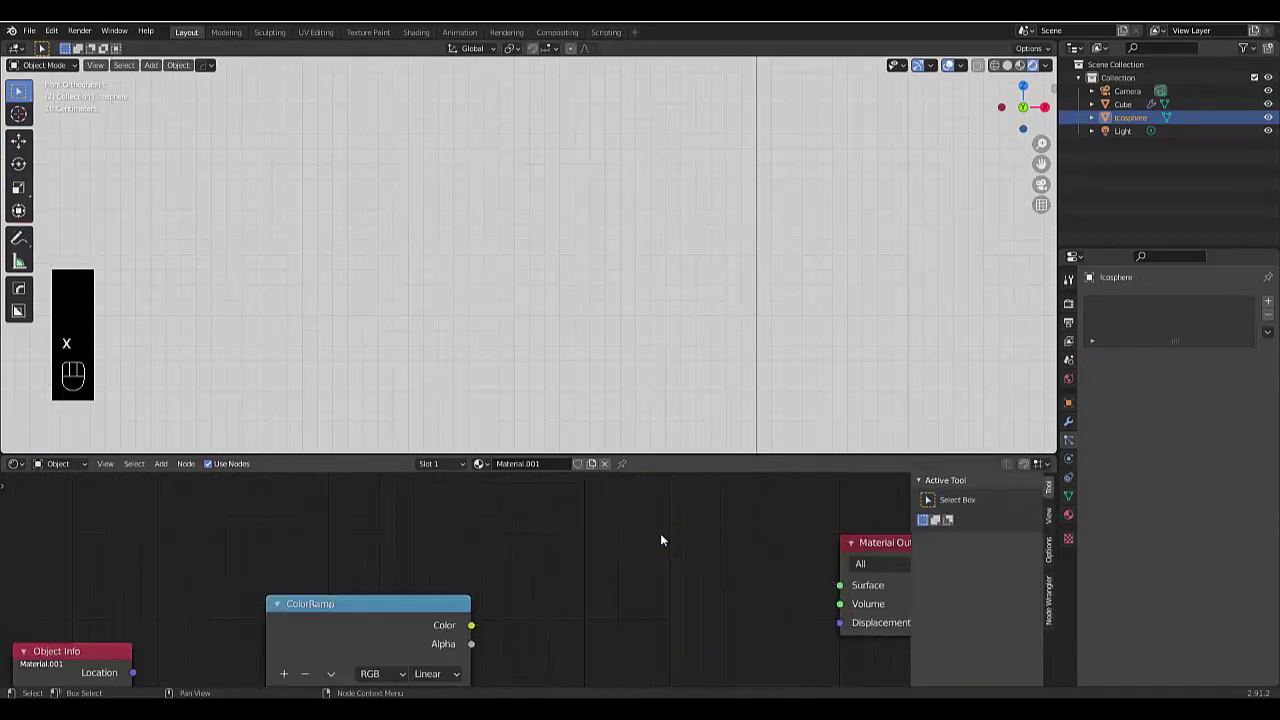
{"action": "key", "text": "shift+a"}
{"action": "mouse_move", "coordinate": [649, 577]}
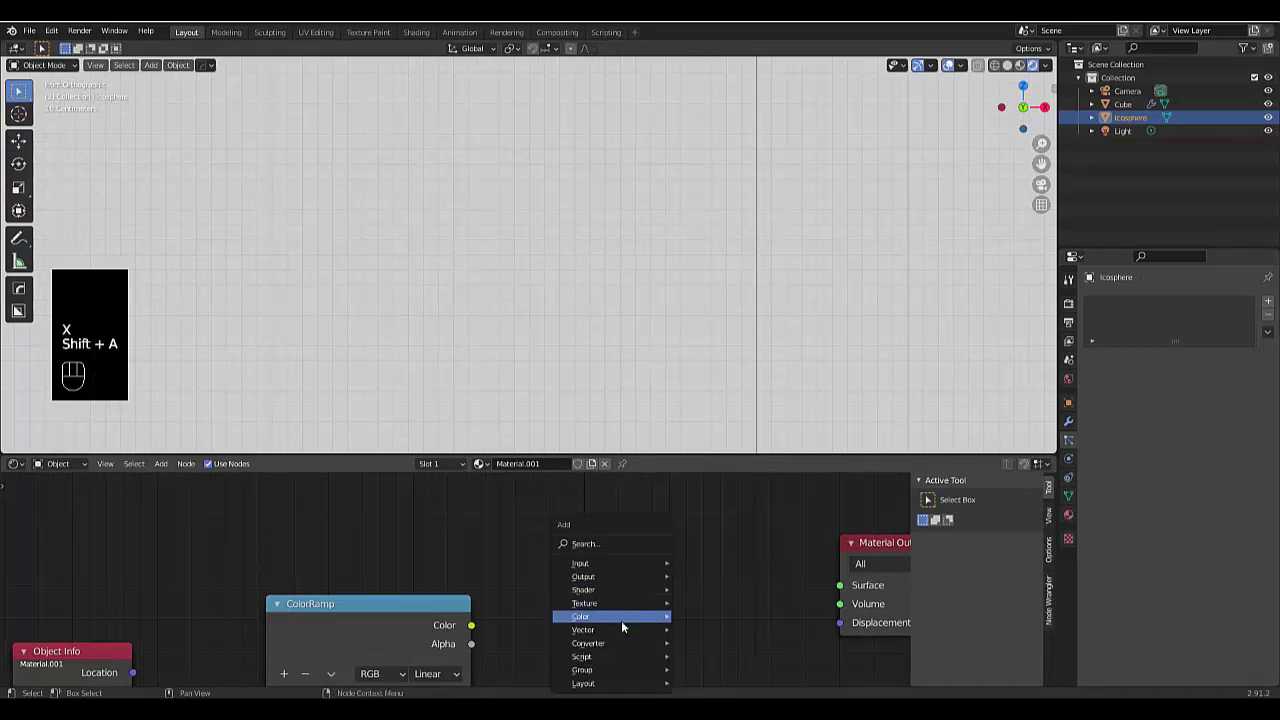
{"action": "mouse_move", "coordinate": [619, 647]}
{"action": "mouse_move", "coordinate": [606, 592]}
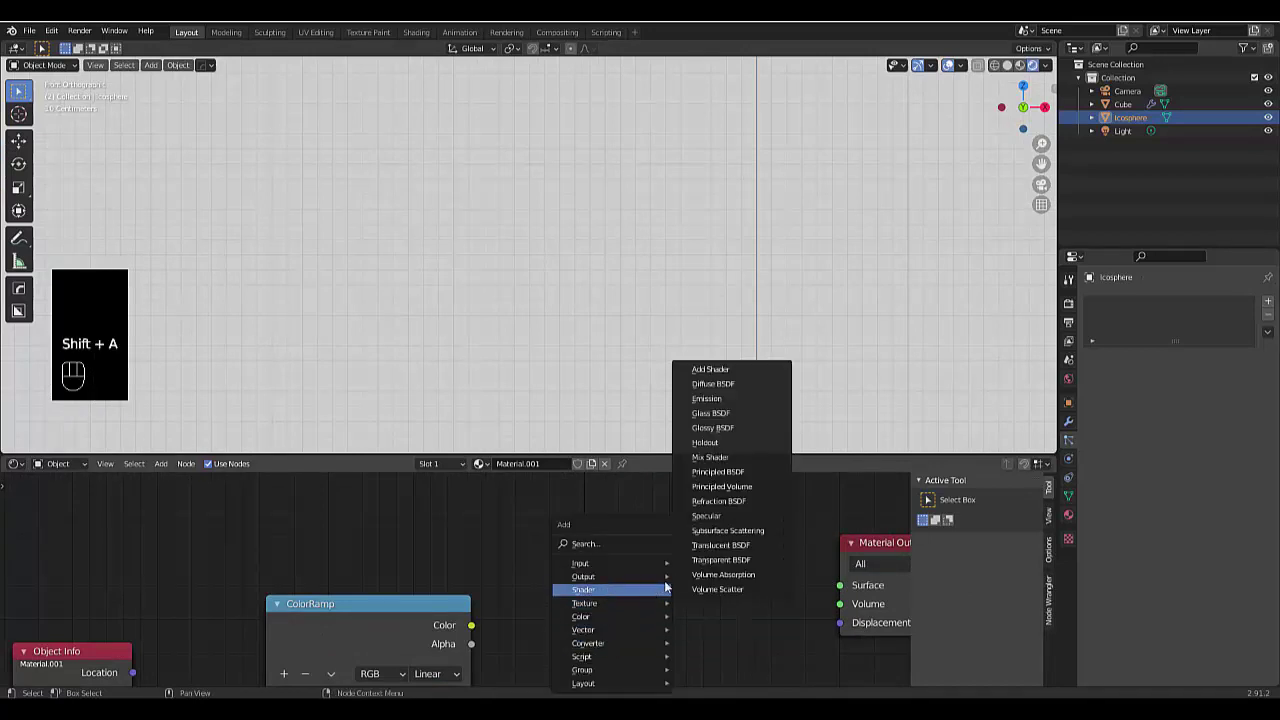
{"action": "left_click", "coordinate": [708, 399]}
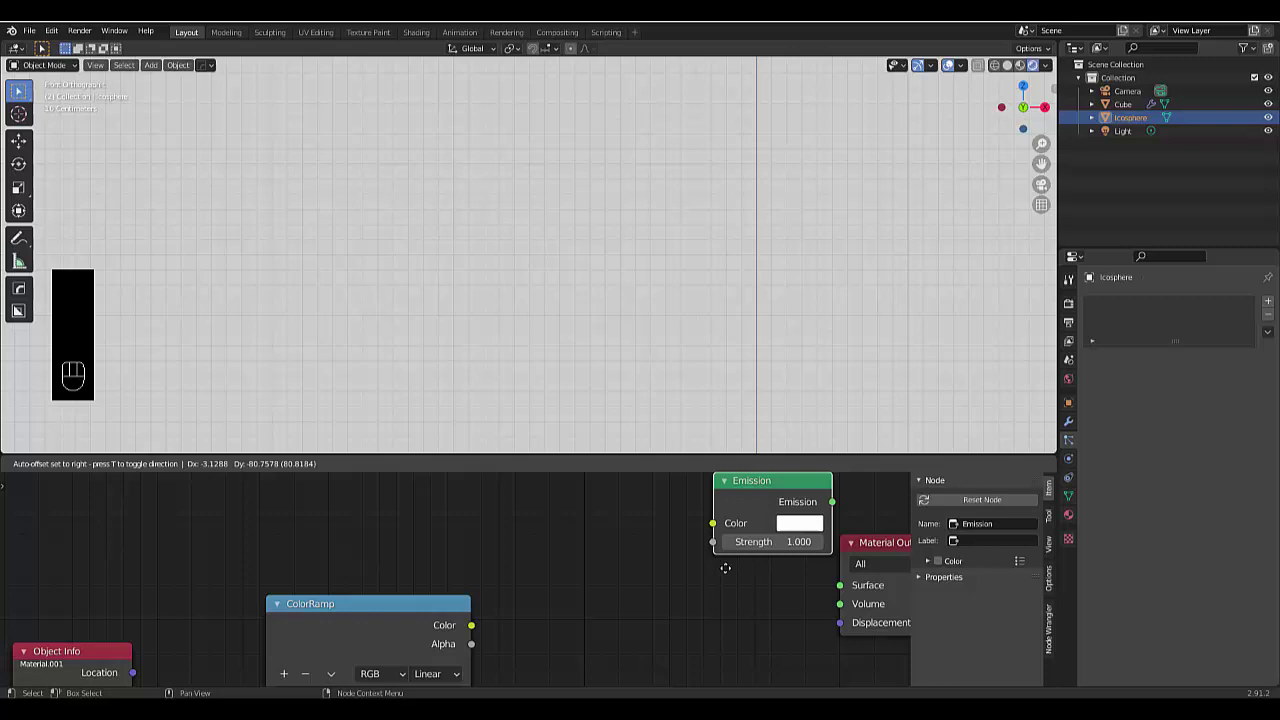
{"action": "left_click_drag", "start_coordinate": [471, 625], "coordinate": [589, 635]}
{"action": "left_click_drag", "start_coordinate": [708, 614], "coordinate": [839, 586]}
{"action": "scroll", "coordinate": [571, 602], "scroll_direction": "down", "scroll_amount": 2}
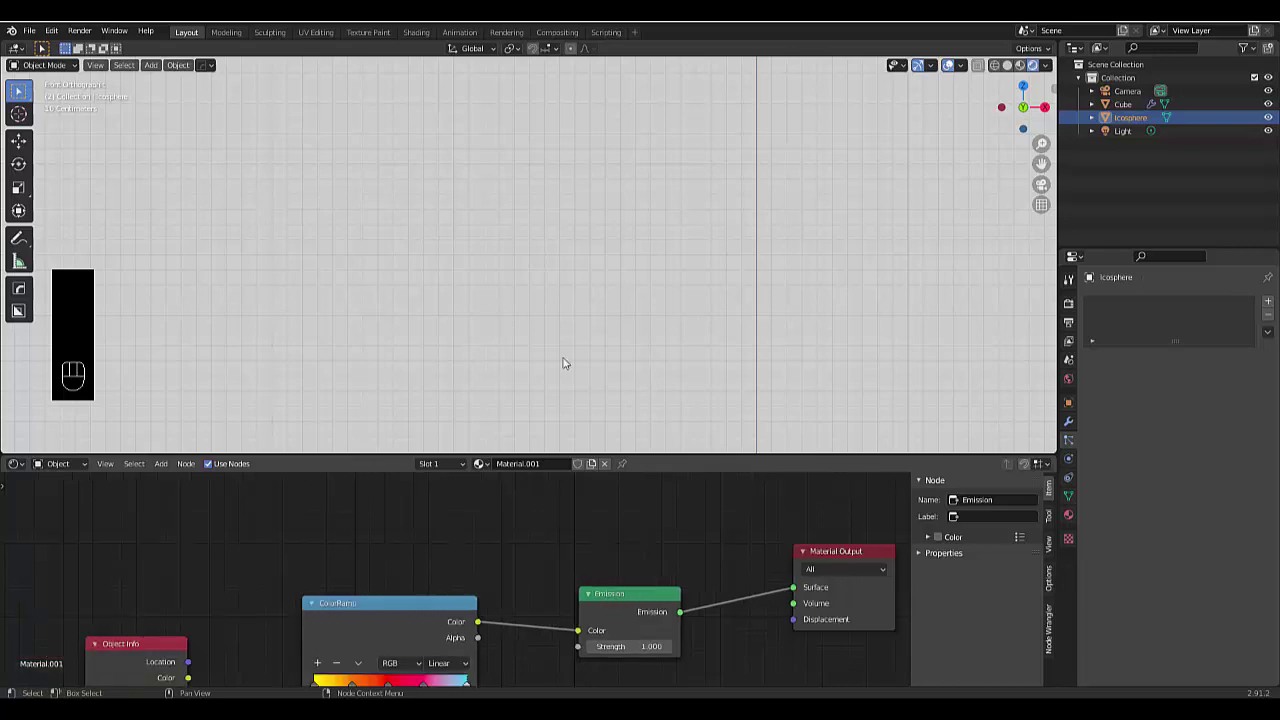
{"action": "scroll", "coordinate": [555, 300], "scroll_direction": "down", "scroll_amount": 6}
- Preview the particle animation, then set the Emission node's Strength to 2 after trying 3
{"action": "key", "text": "space"}
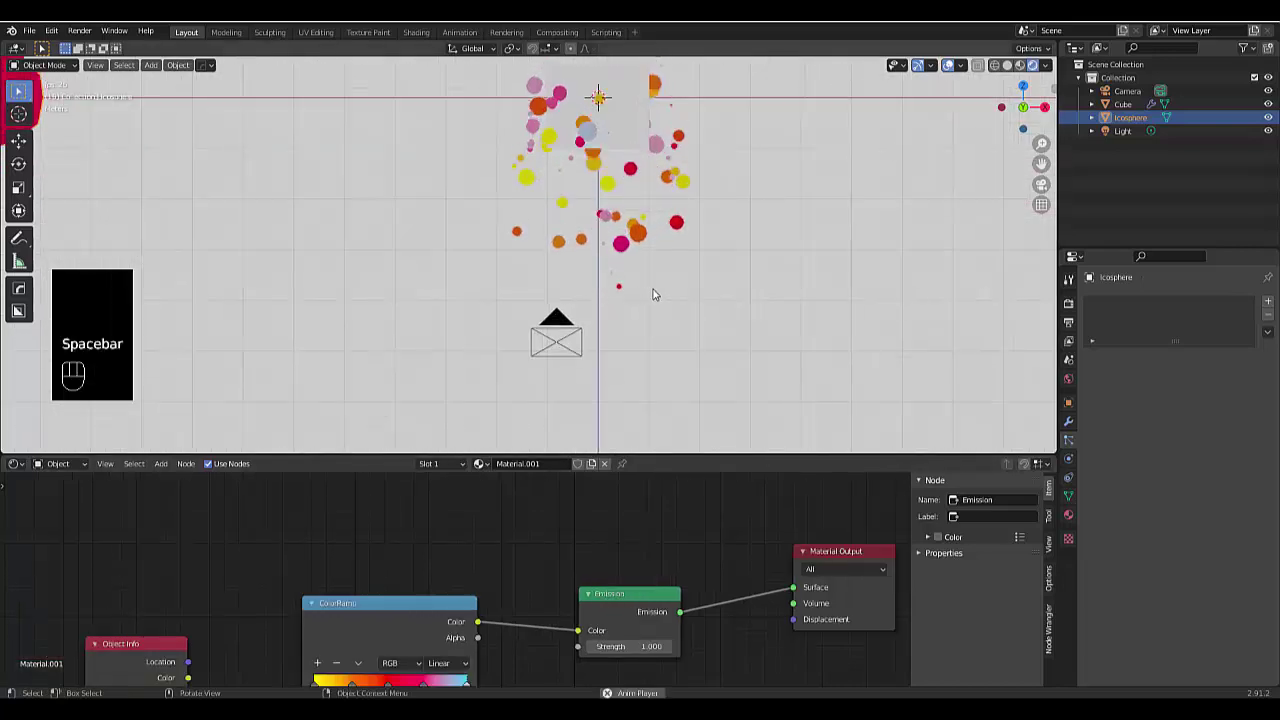
{"action": "scroll", "coordinate": [640, 300], "scroll_direction": "up", "scroll_amount": 6}
{"action": "key", "text": "space"}
{"action": "left_click", "coordinate": [626, 646]}
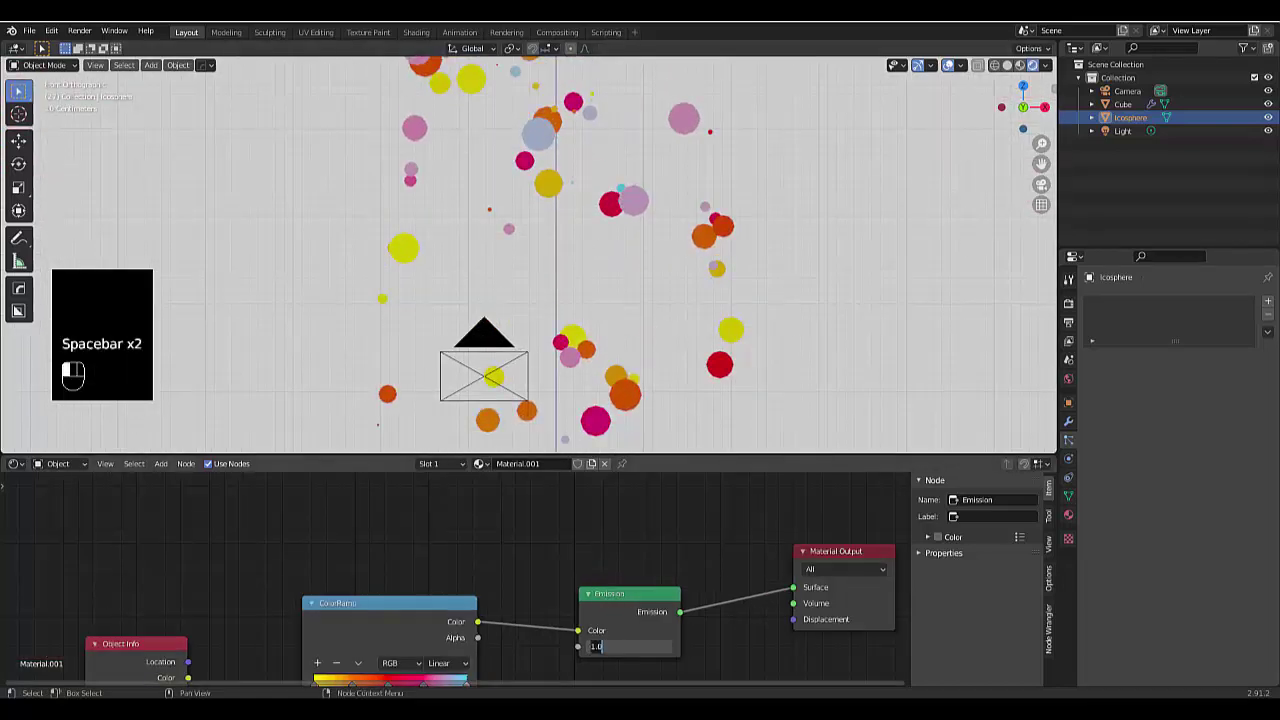
{"action": "type", "text": "3"}
{"action": "key", "text": "Return"}
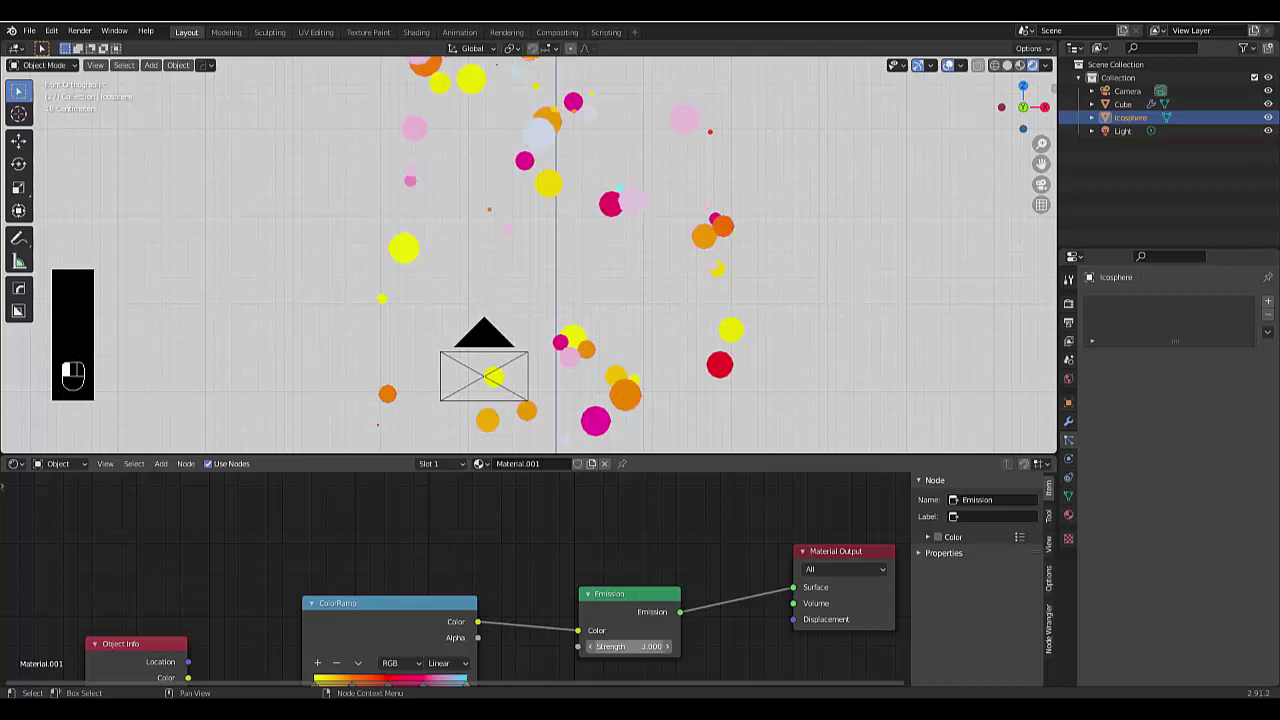
{"action": "left_click", "coordinate": [626, 646]}
{"action": "type", "text": "2"}
{"action": "key", "text": "Return"}
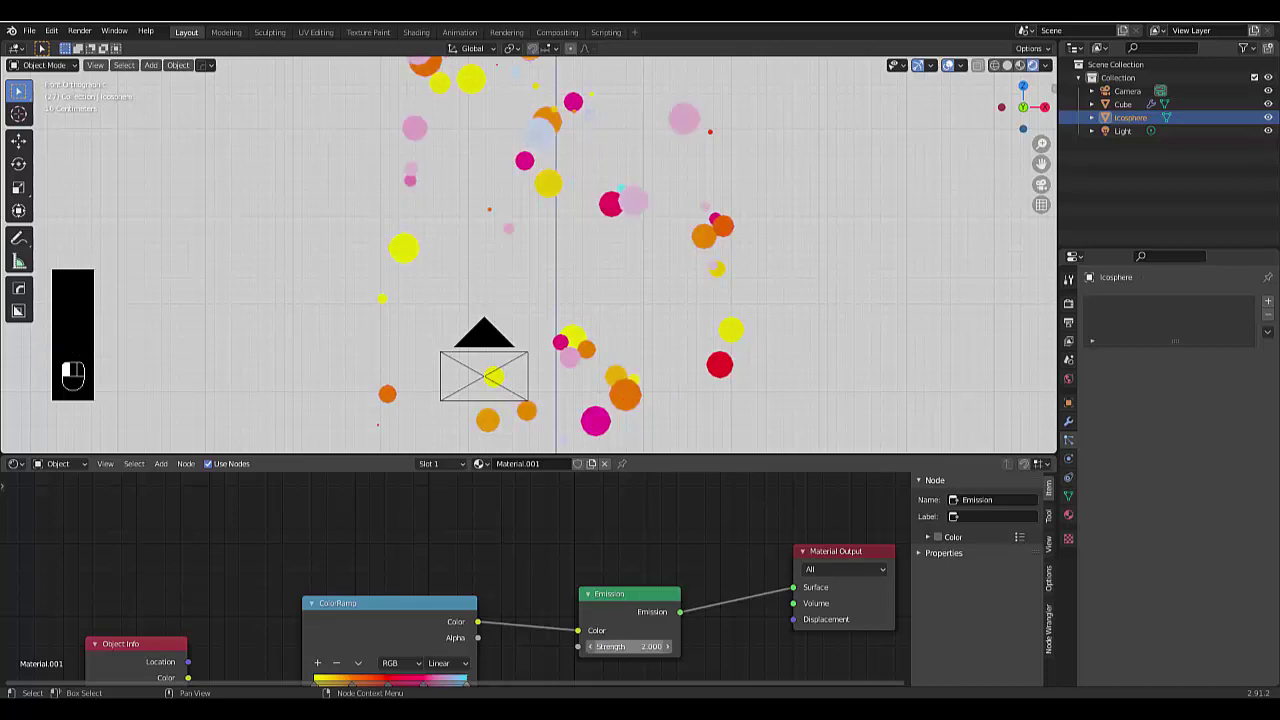
- Enable Bloom and Screen Space Reflections in the Eevee render settings
{"action": "left_click", "coordinate": [1068, 303]}
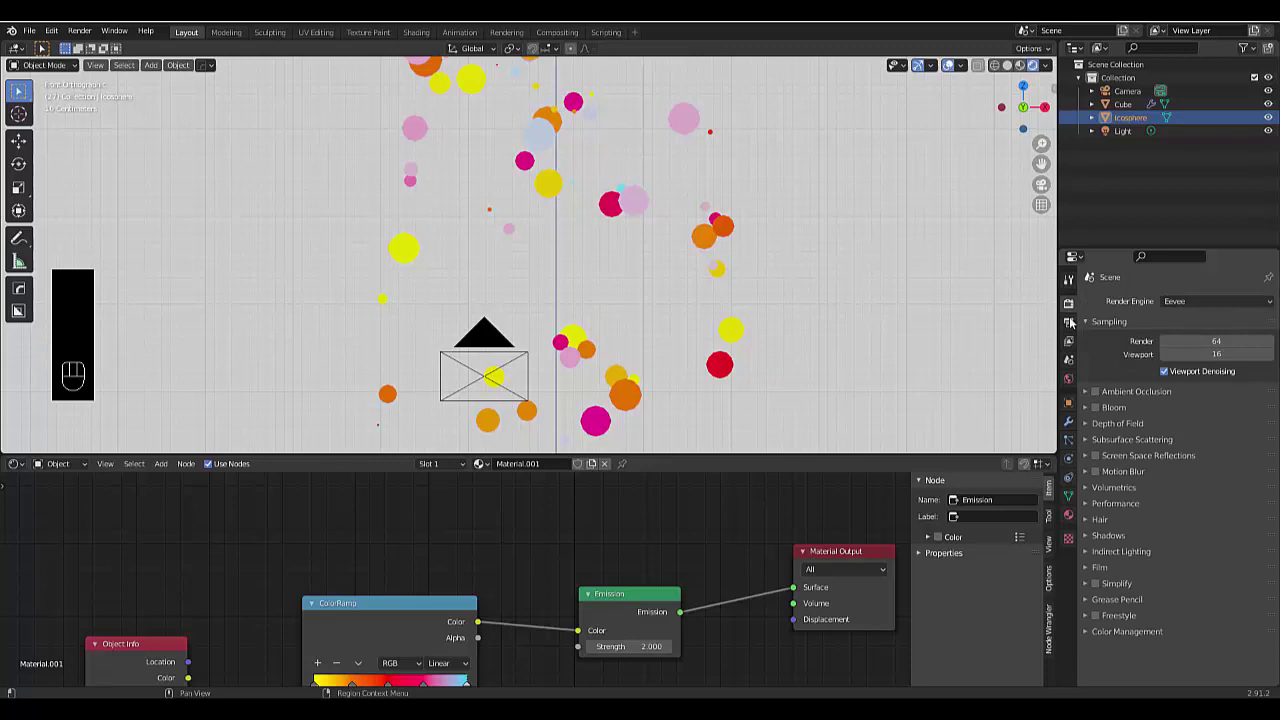
{"action": "left_click", "coordinate": [1068, 322]}
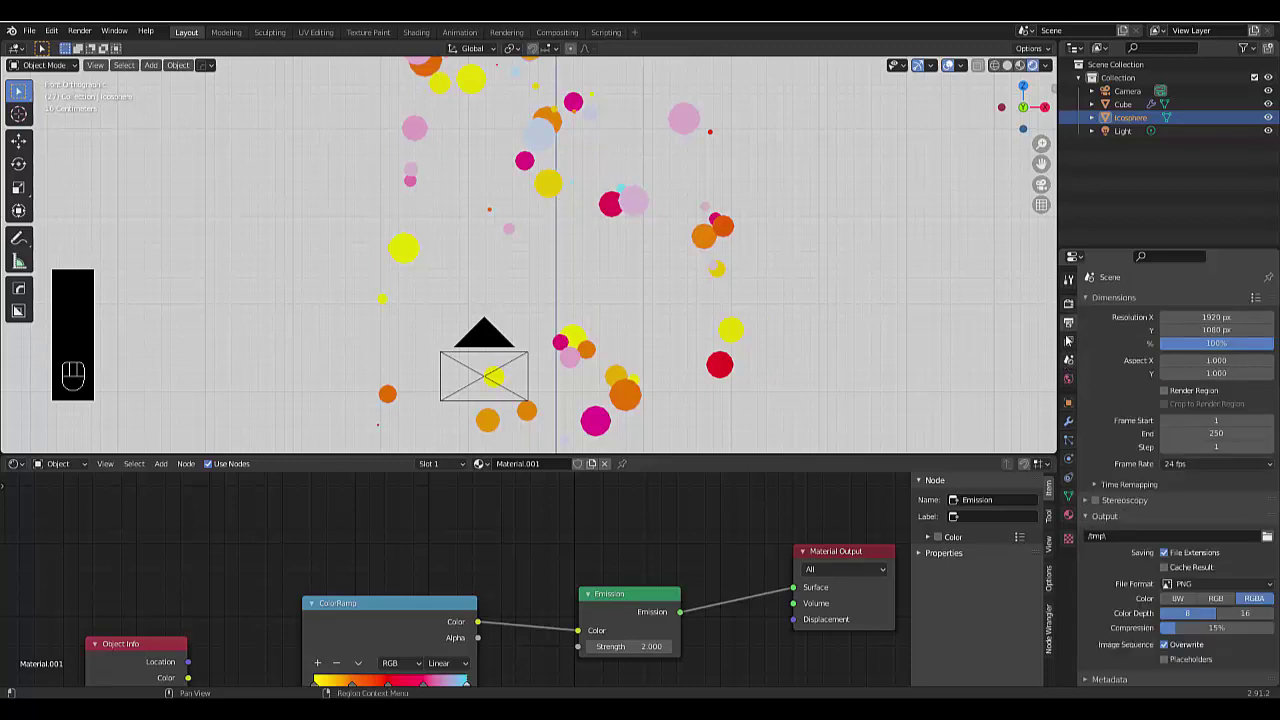
{"action": "left_click", "coordinate": [1068, 303]}
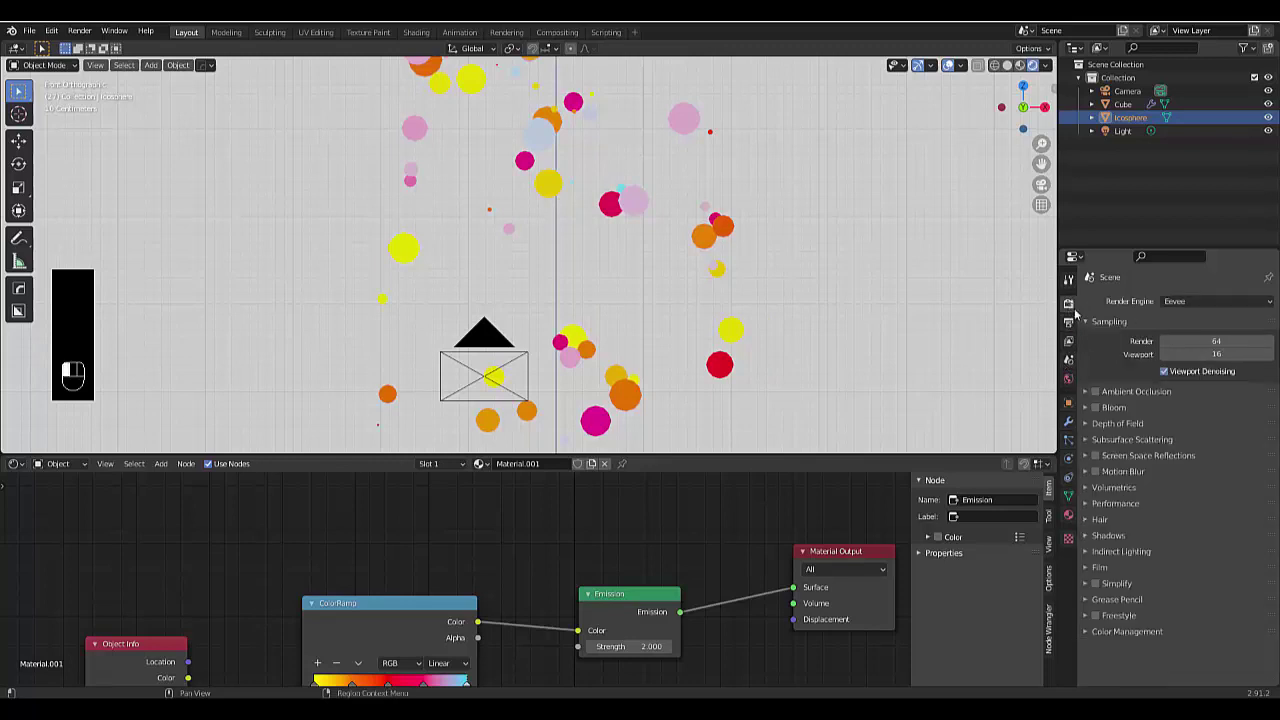
{"action": "left_click", "coordinate": [1095, 408]}
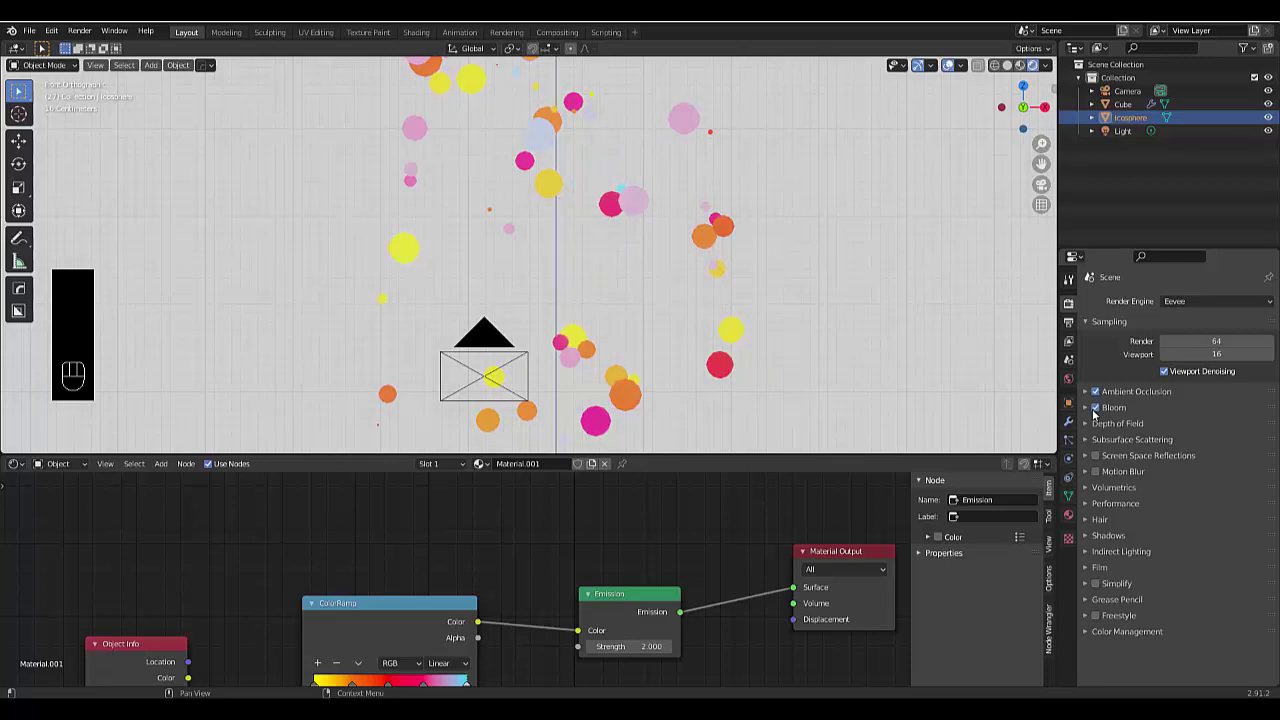
{"action": "left_click", "coordinate": [1095, 456]}
{"action": "scroll", "coordinate": [477, 311], "scroll_direction": "down", "scroll_amount": 8}
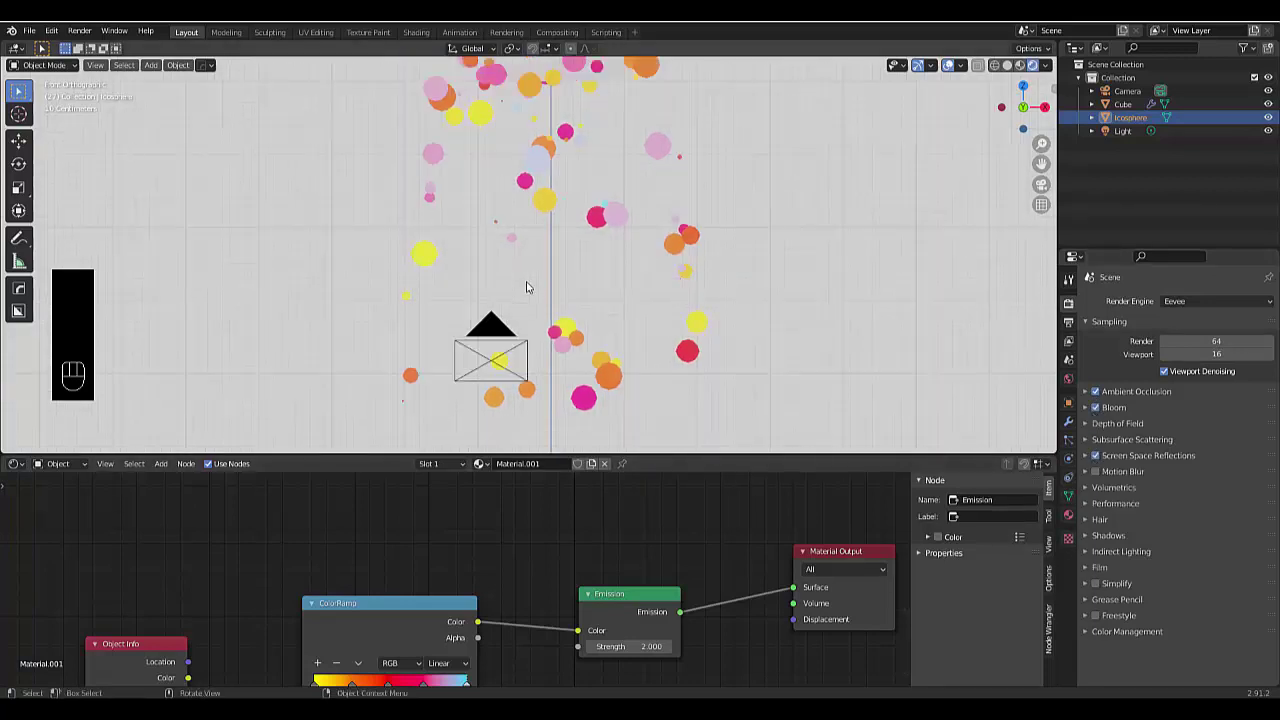
{"action": "scroll", "coordinate": [477, 311], "scroll_direction": "up", "scroll_amount": 4}
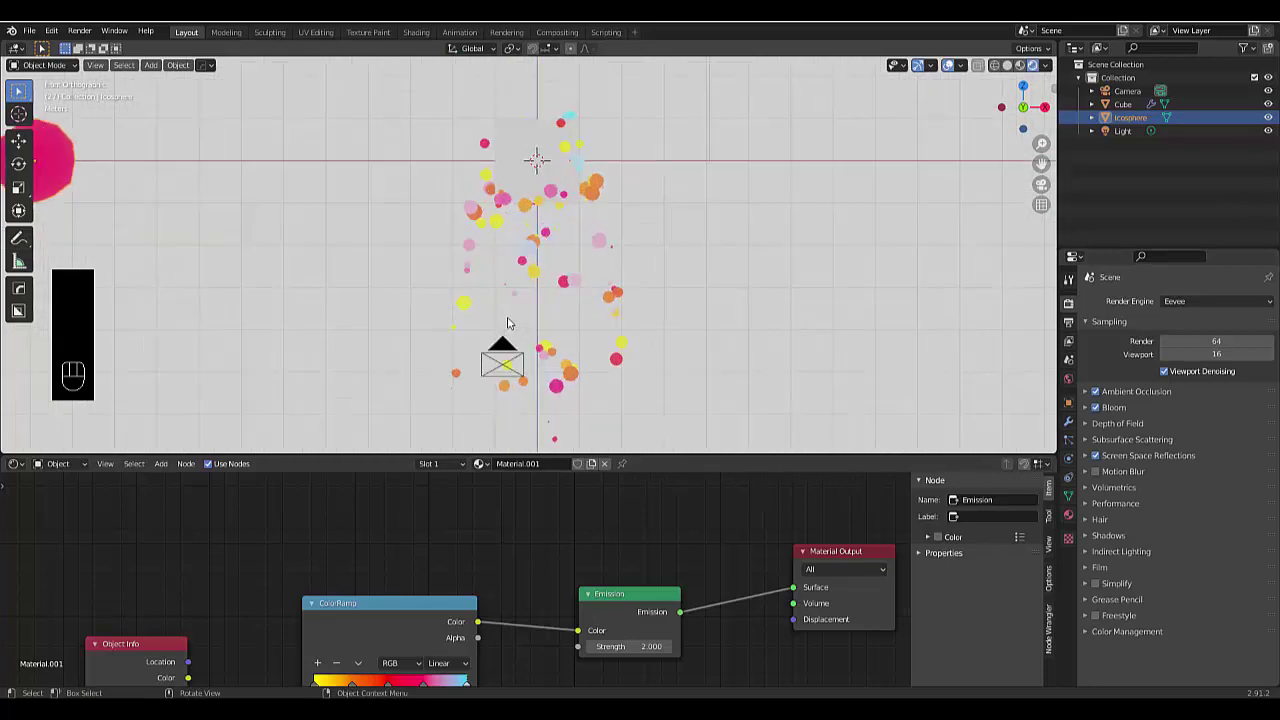
- Set the World background colour to black by dragging its Value to 0
{"action": "left_click", "coordinate": [1068, 379]}
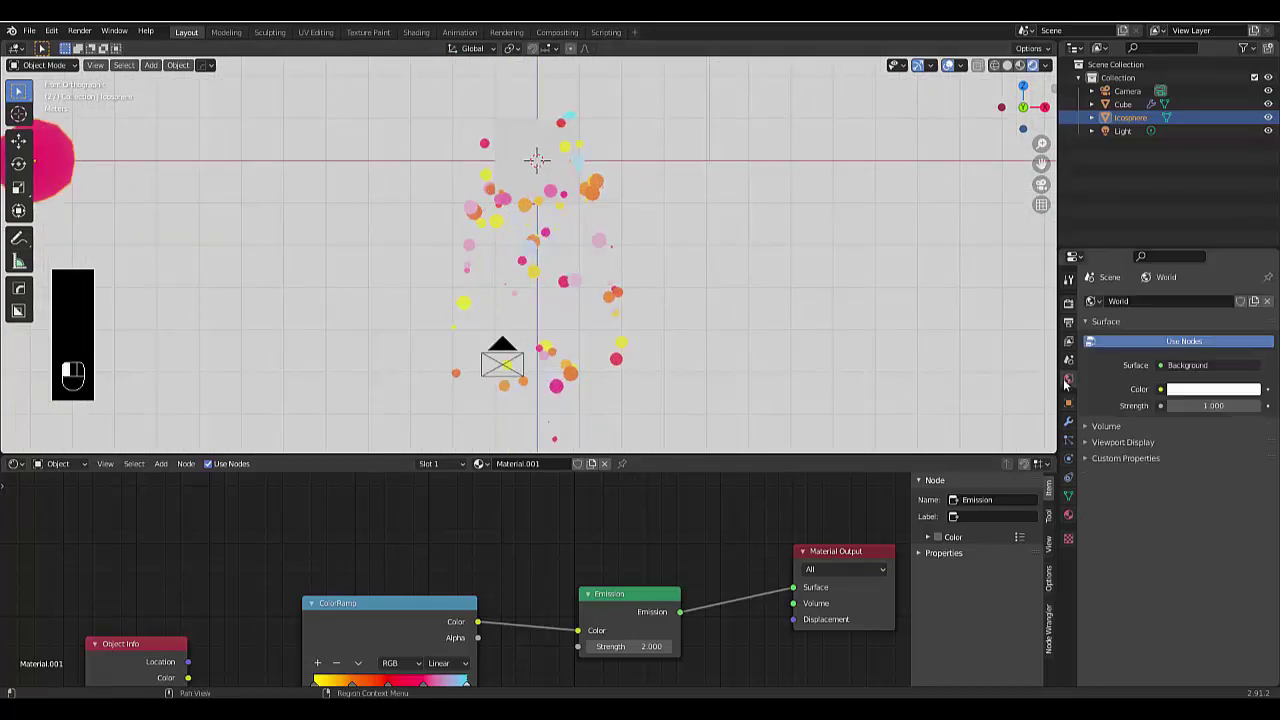
{"action": "left_click", "coordinate": [1219, 393]}
{"action": "left_click_drag", "start_coordinate": [1248, 265], "coordinate": [1249, 296]}
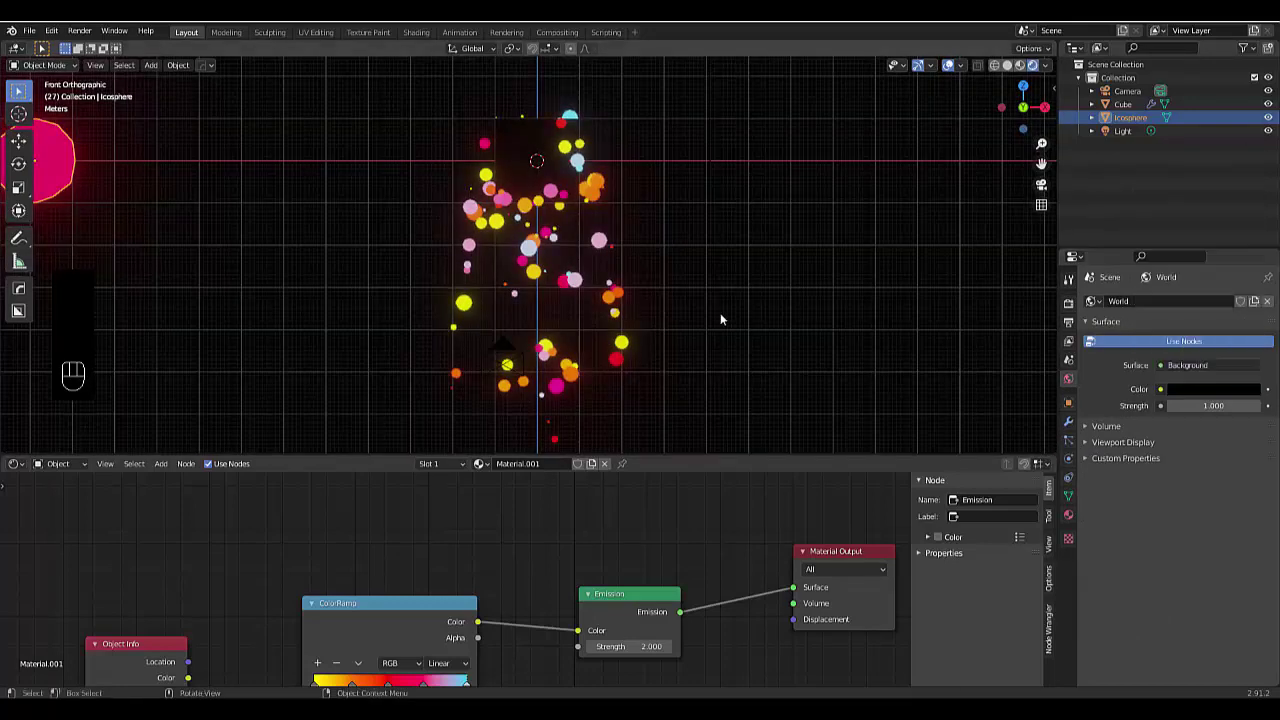
{"action": "middle_click_drag", "start_coordinate": [533, 335], "coordinate": [523, 343], "text": "shift"}
{"action": "scroll", "coordinate": [523, 343], "scroll_direction": "down", "scroll_amount": 3}
{"action": "scroll", "coordinate": [526, 356], "scroll_direction": "up", "scroll_amount": 2}
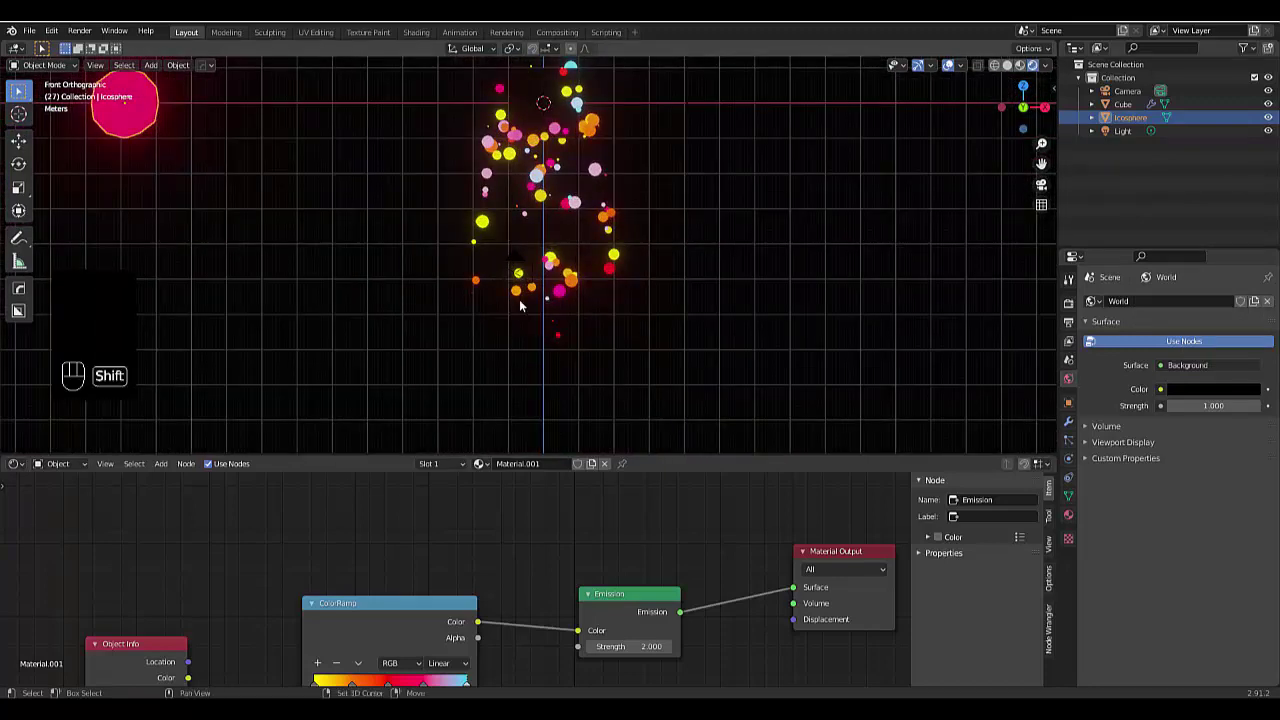
- Add a plane, scale it up, and rotate it 90° on X to stand upright
{"action": "key", "text": "shift+a"}
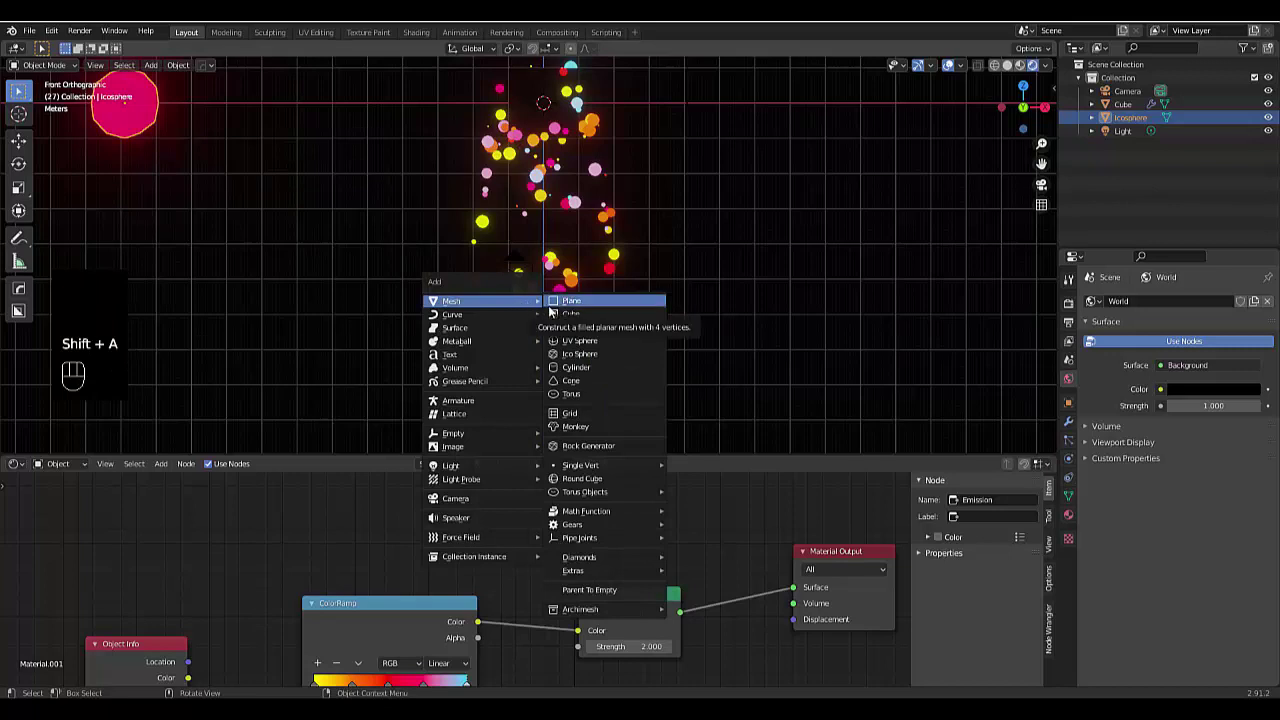
{"action": "left_click", "coordinate": [568, 301]}
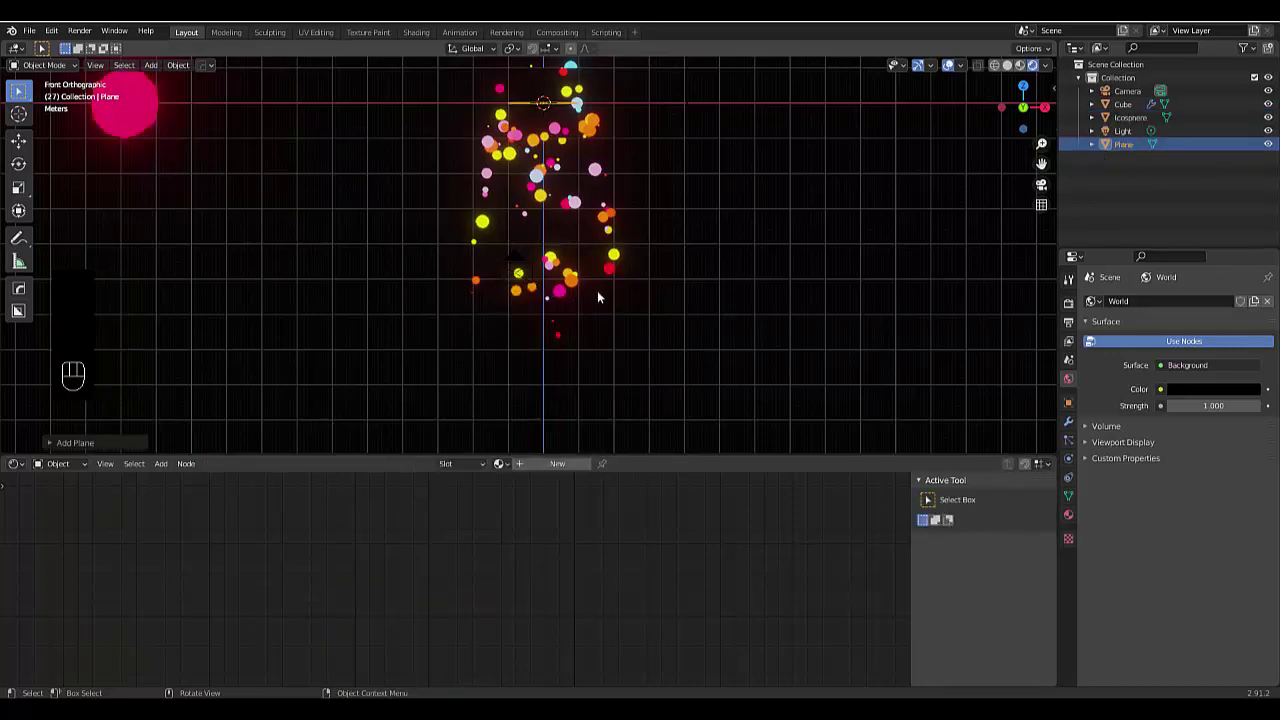
{"action": "key", "text": "s"}
{"action": "left_click", "coordinate": [158, 348]}
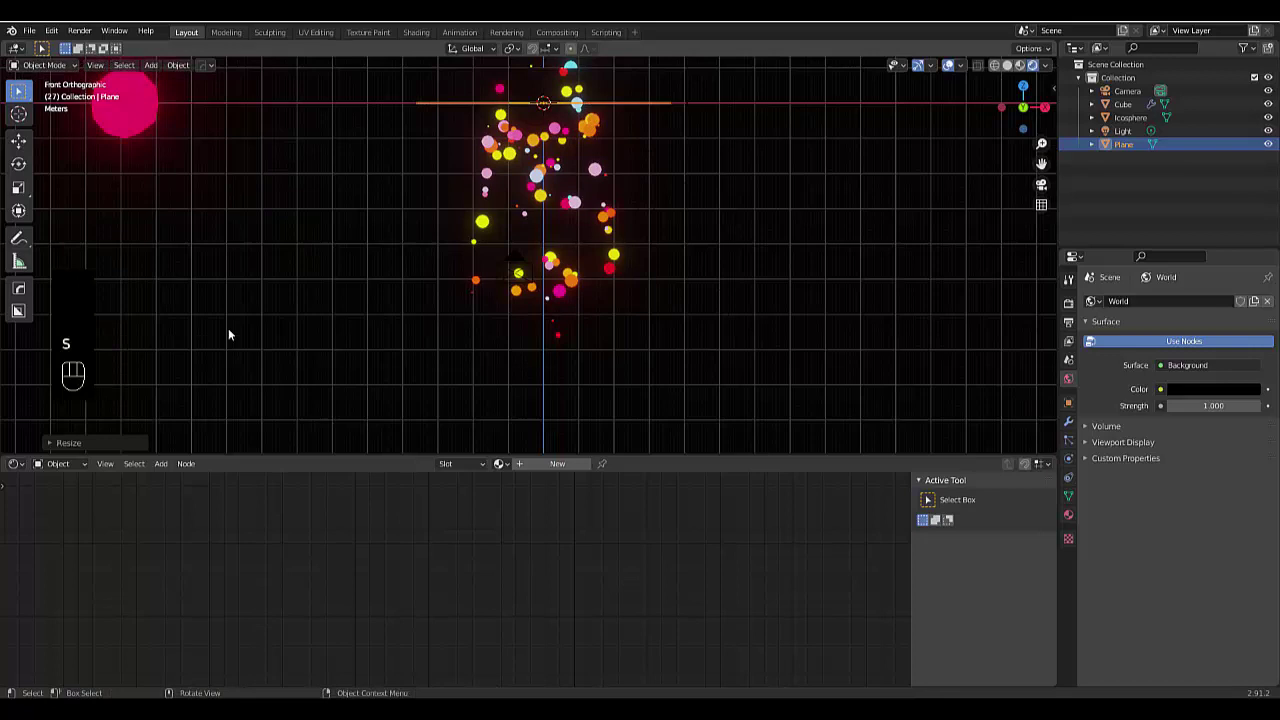
{"action": "key", "text": "r"}
{"action": "key", "text": "x"}
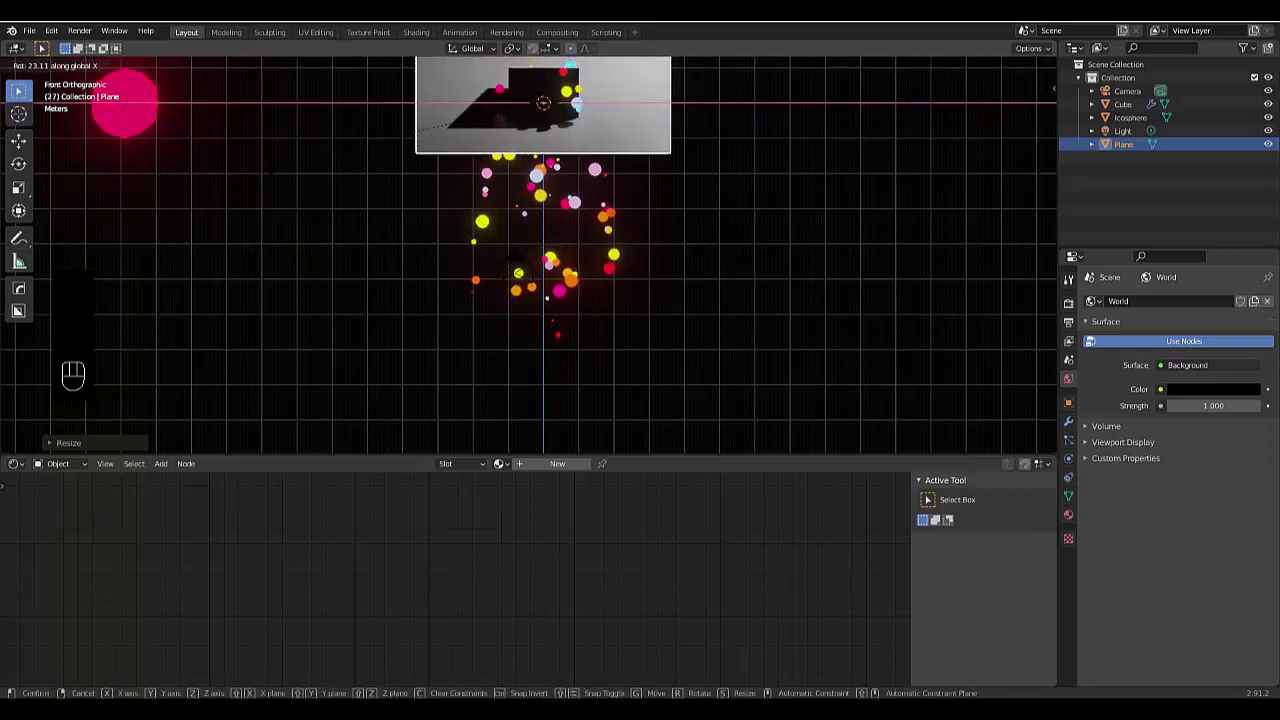
{"action": "type", "text": "90"}
{"action": "key", "text": "Return"}
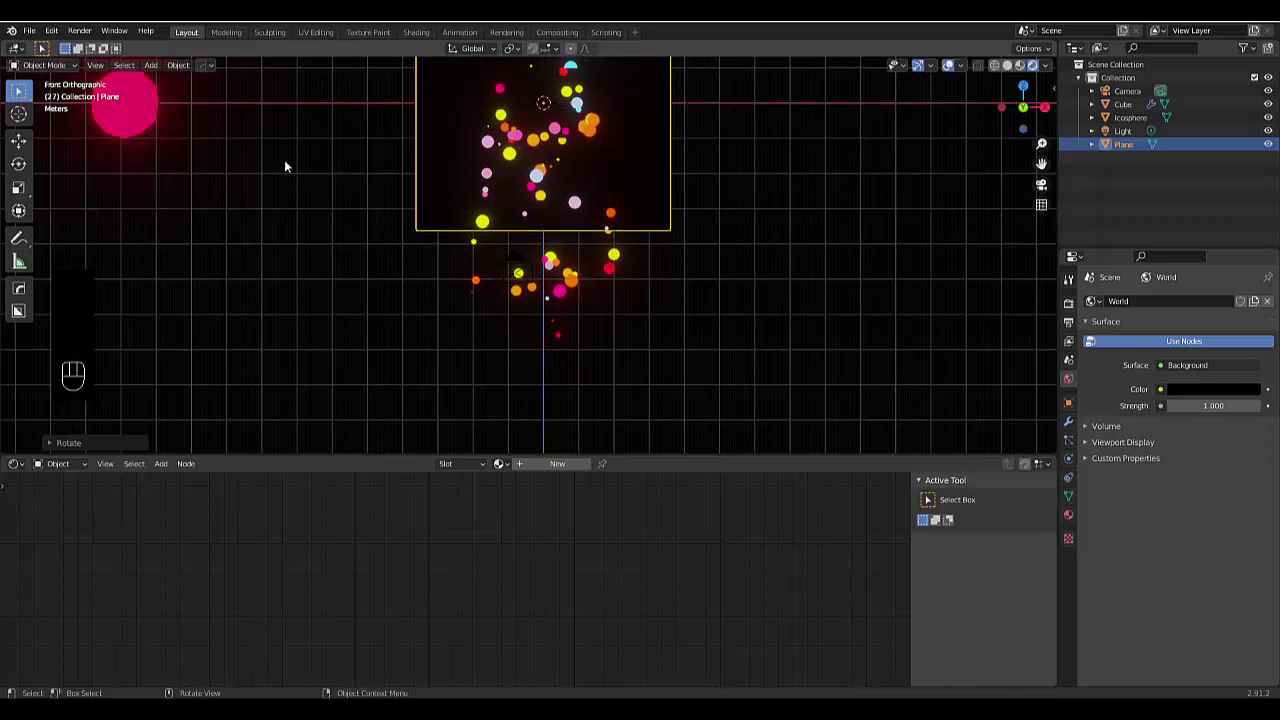
- Raise the plane on Z, move it back on Y behind the spray, and tilt it slightly
{"action": "key", "text": "g"}
{"action": "key", "text": "z"}
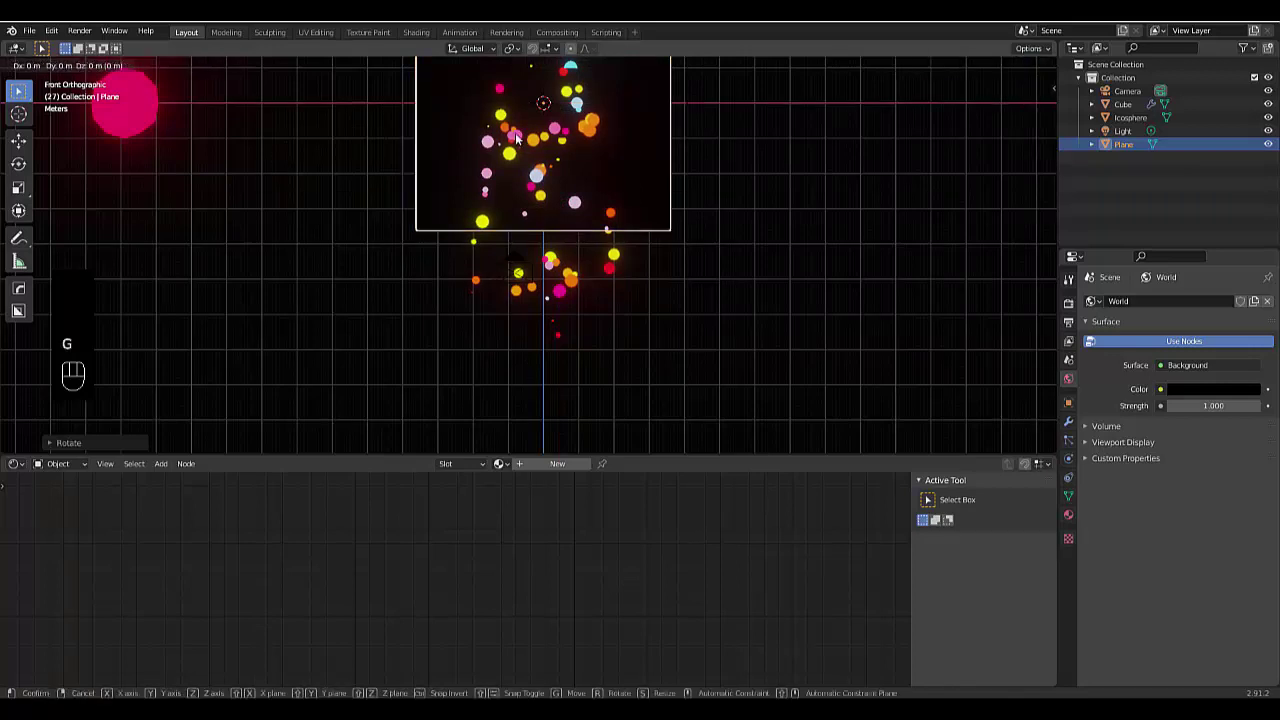
{"action": "left_click", "coordinate": [511, 268]}
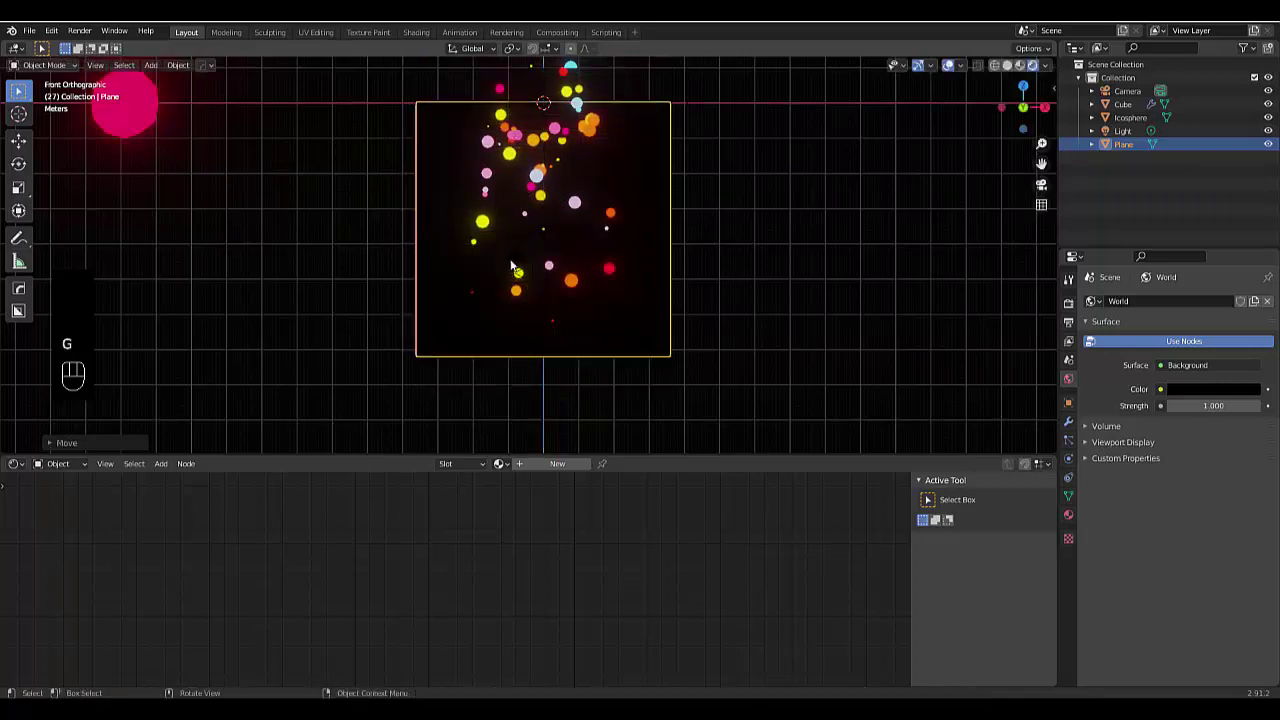
{"action": "key", "text": "KP_3"}
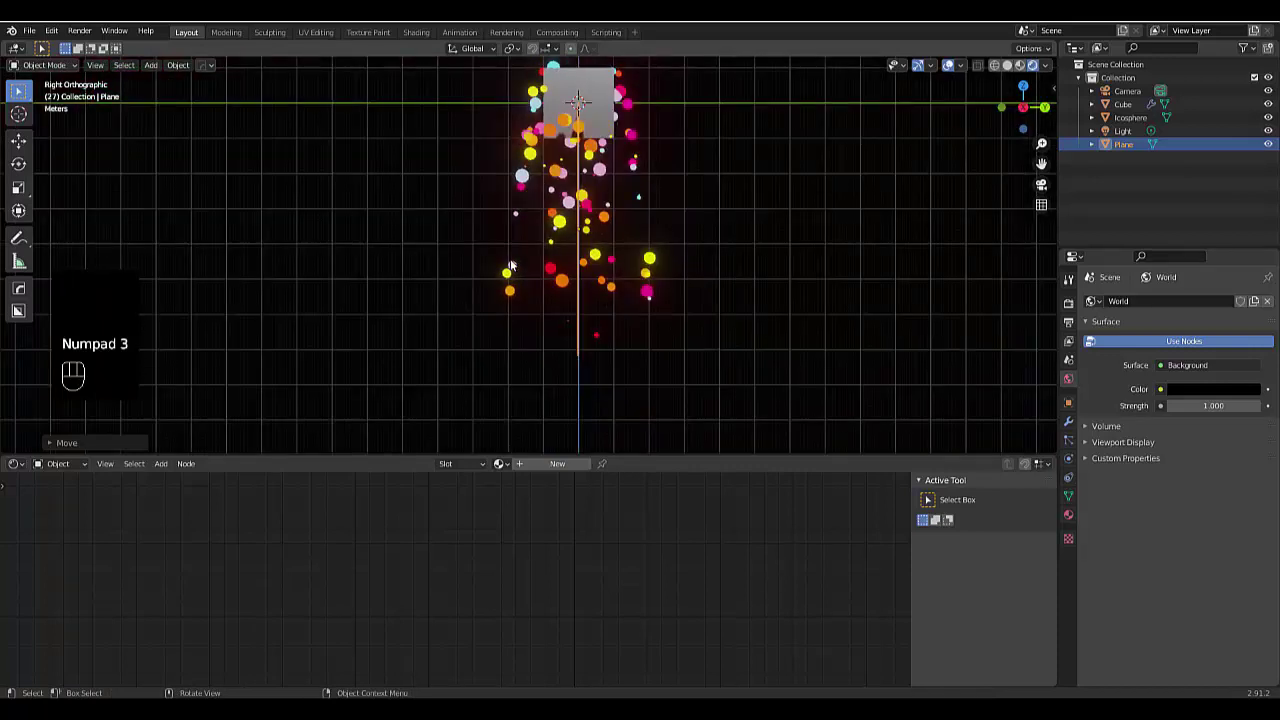
{"action": "key", "text": "g"}
{"action": "key", "text": "y"}
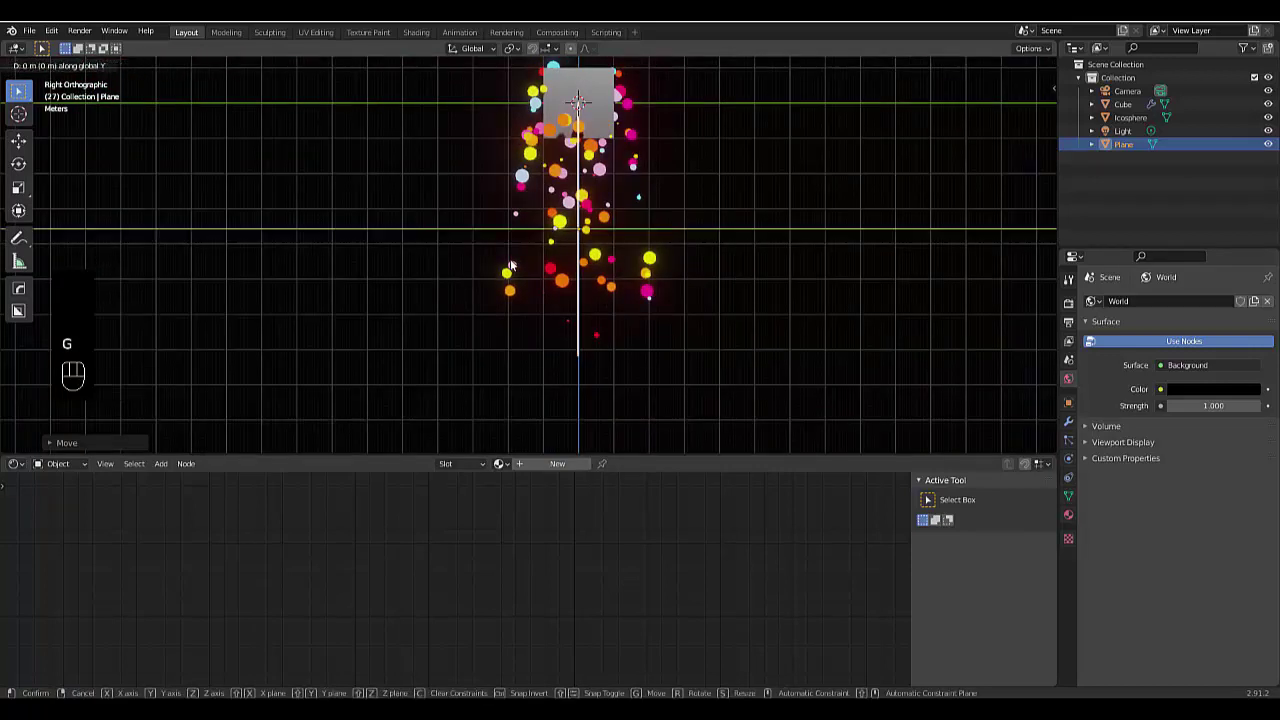
{"action": "left_click", "coordinate": [633, 260]}
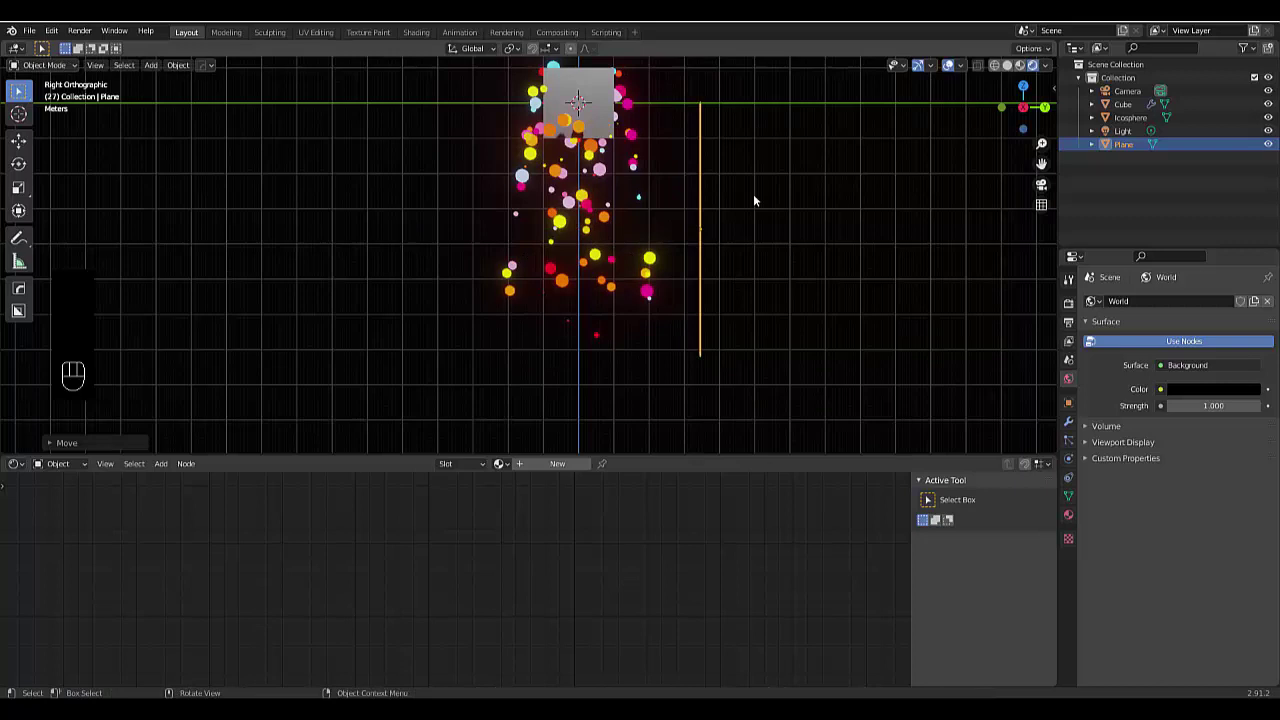
{"action": "key", "text": "r"}
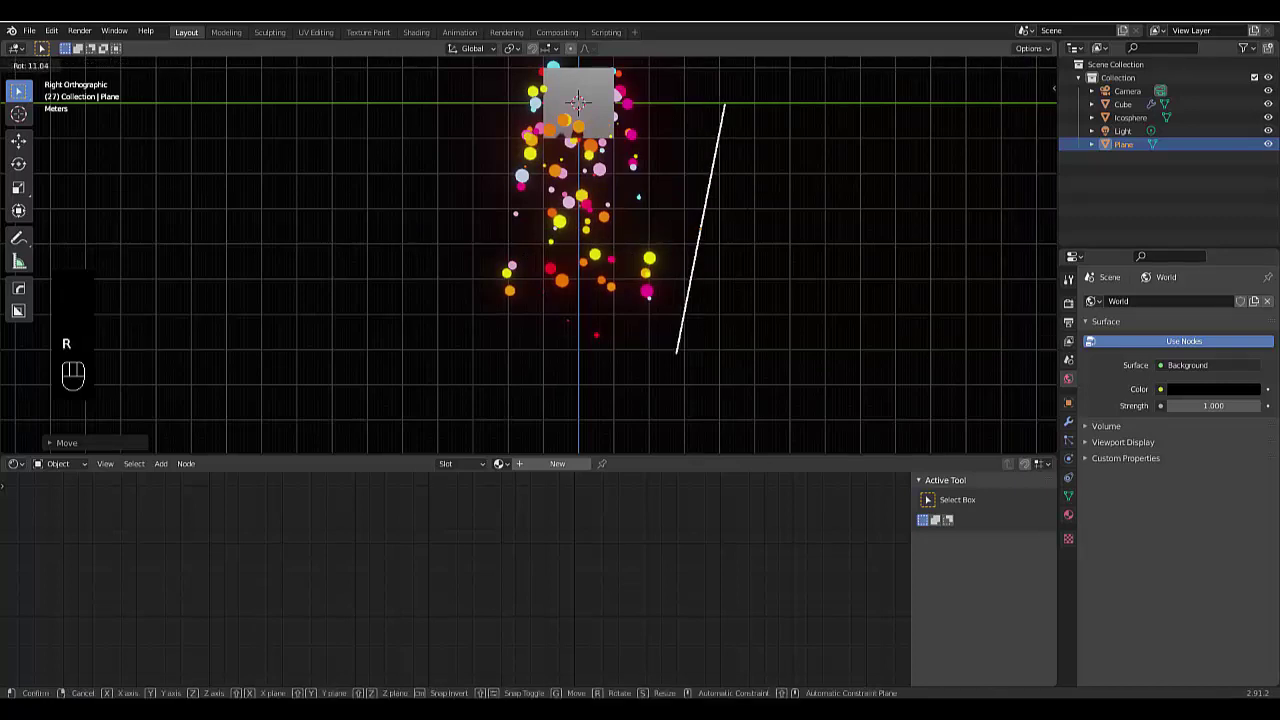
{"action": "left_click", "coordinate": [693, 229]}
{"action": "key", "text": "KP_1"}
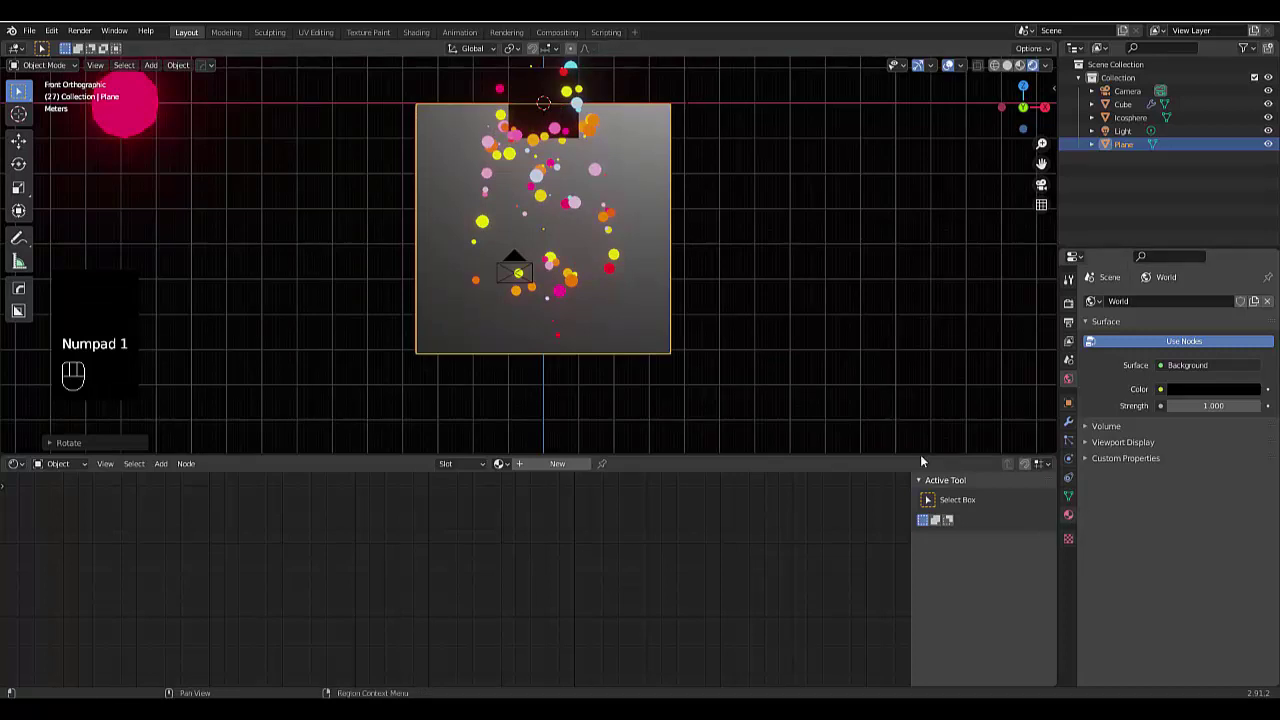
- Create Material.002 on the Plane as a Glossy BSDF with Roughness 0.15
{"action": "left_click", "coordinate": [1068, 514]}
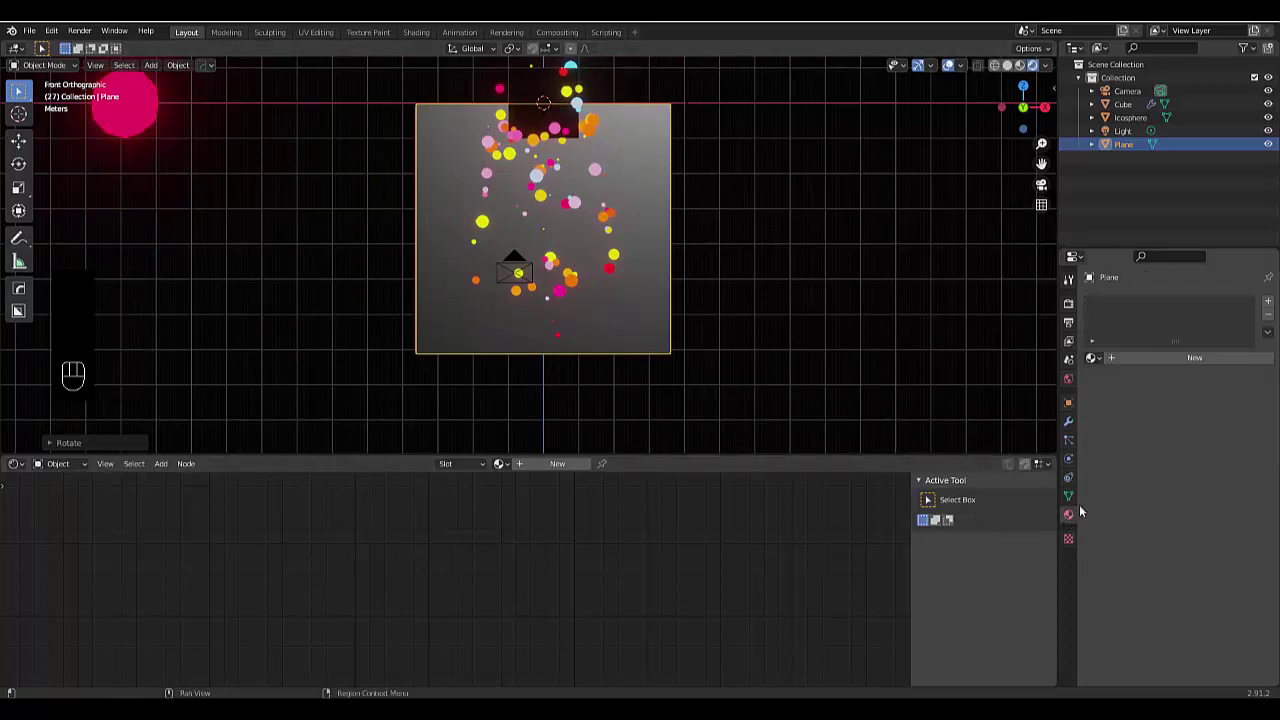
{"action": "left_click", "coordinate": [1172, 360]}
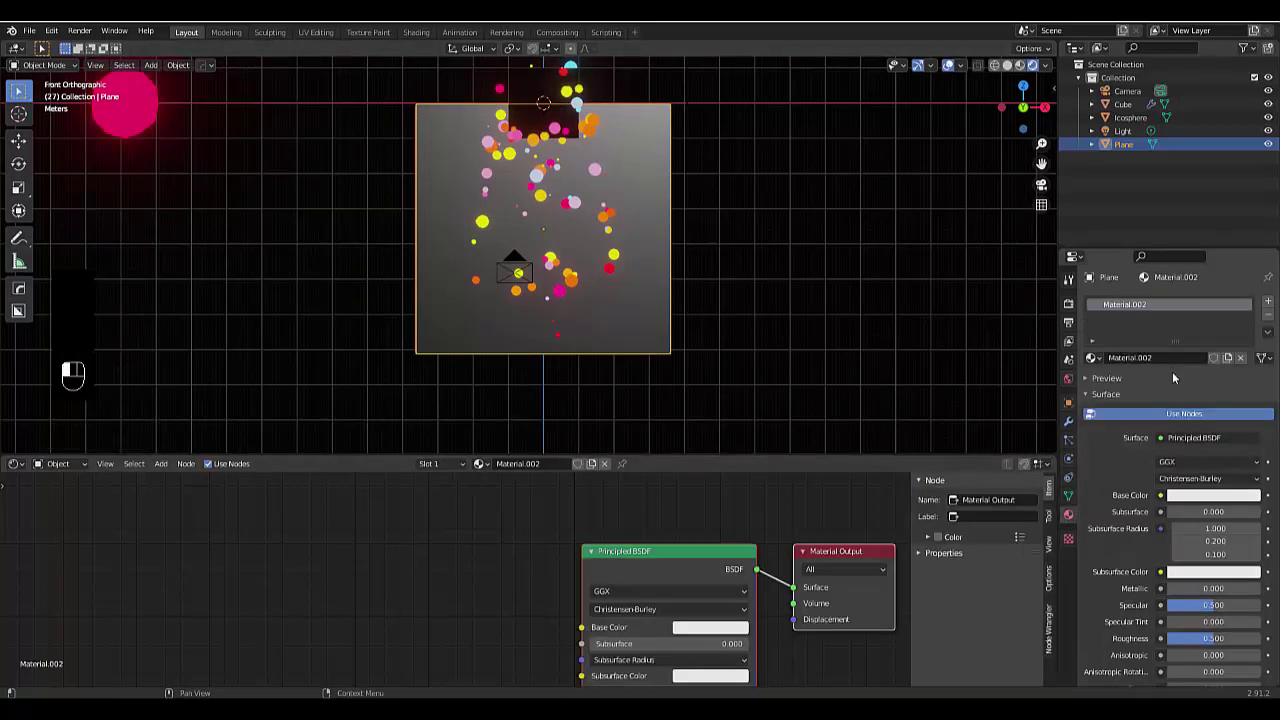
{"action": "left_click", "coordinate": [1193, 440]}
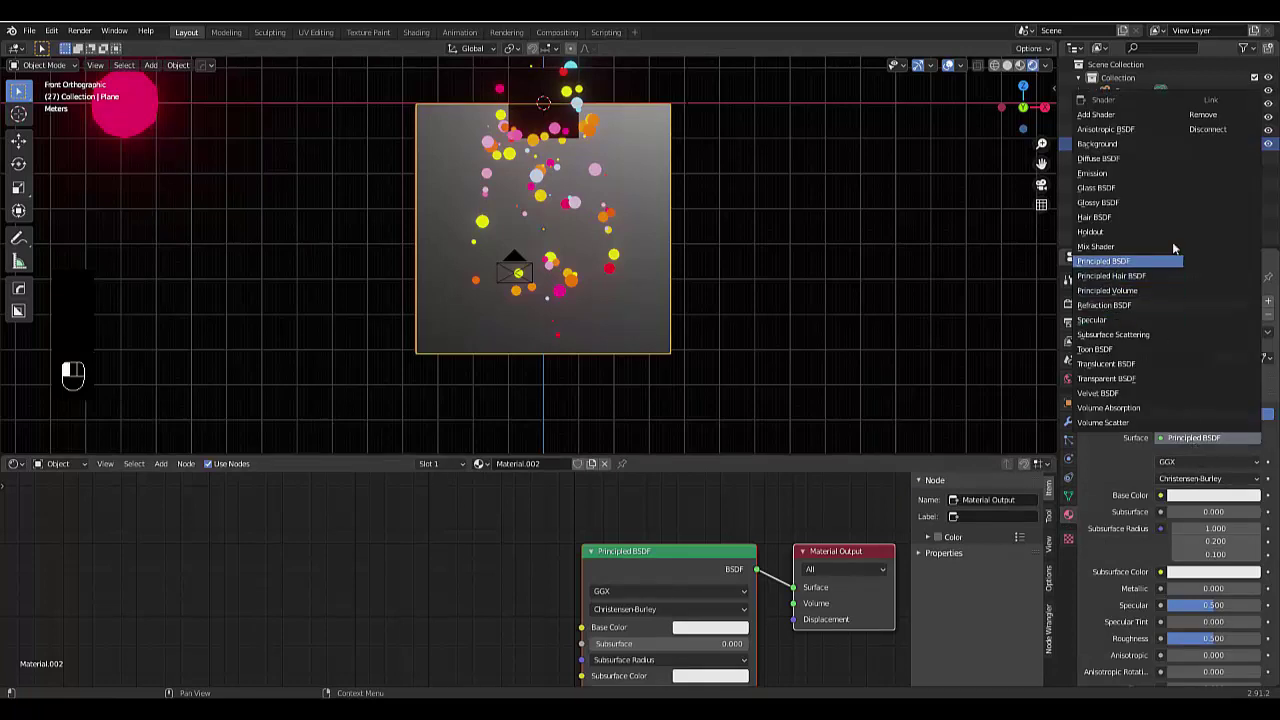
{"action": "left_click", "coordinate": [1152, 205]}
{"action": "left_click", "coordinate": [1212, 495]}
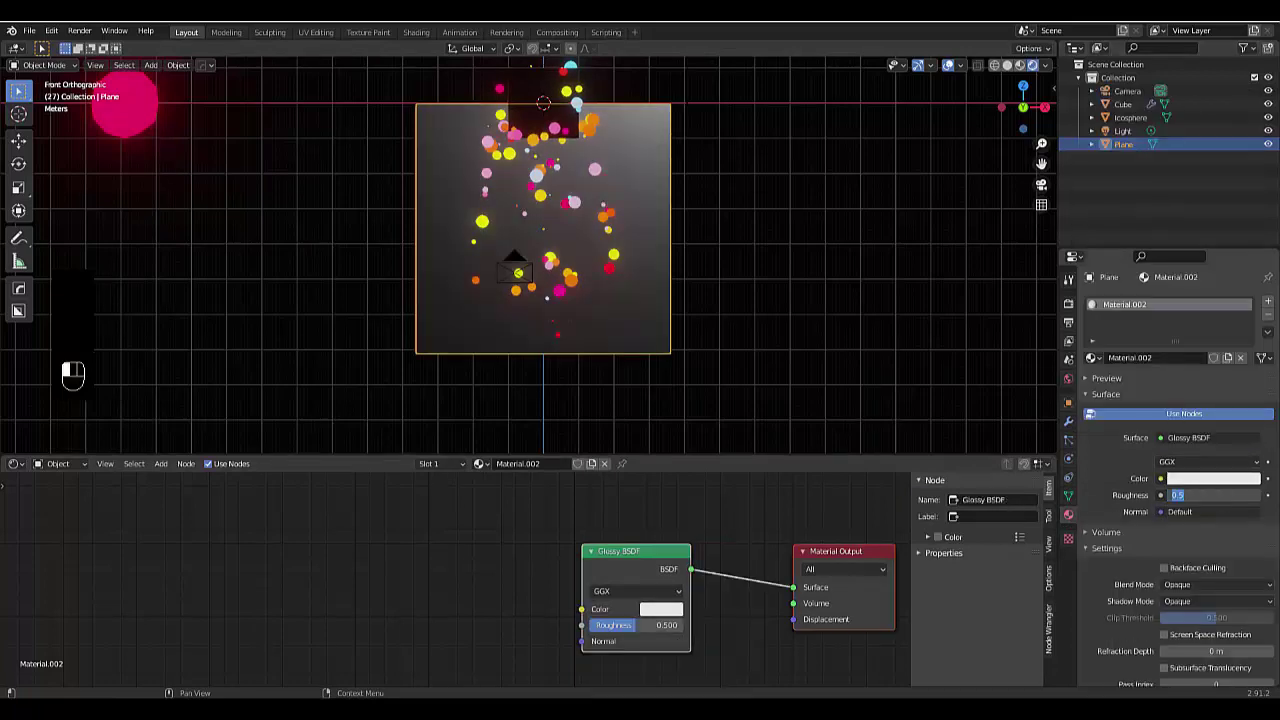
{"action": "type", "text": "0"}
{"action": "key", "text": "Return"}
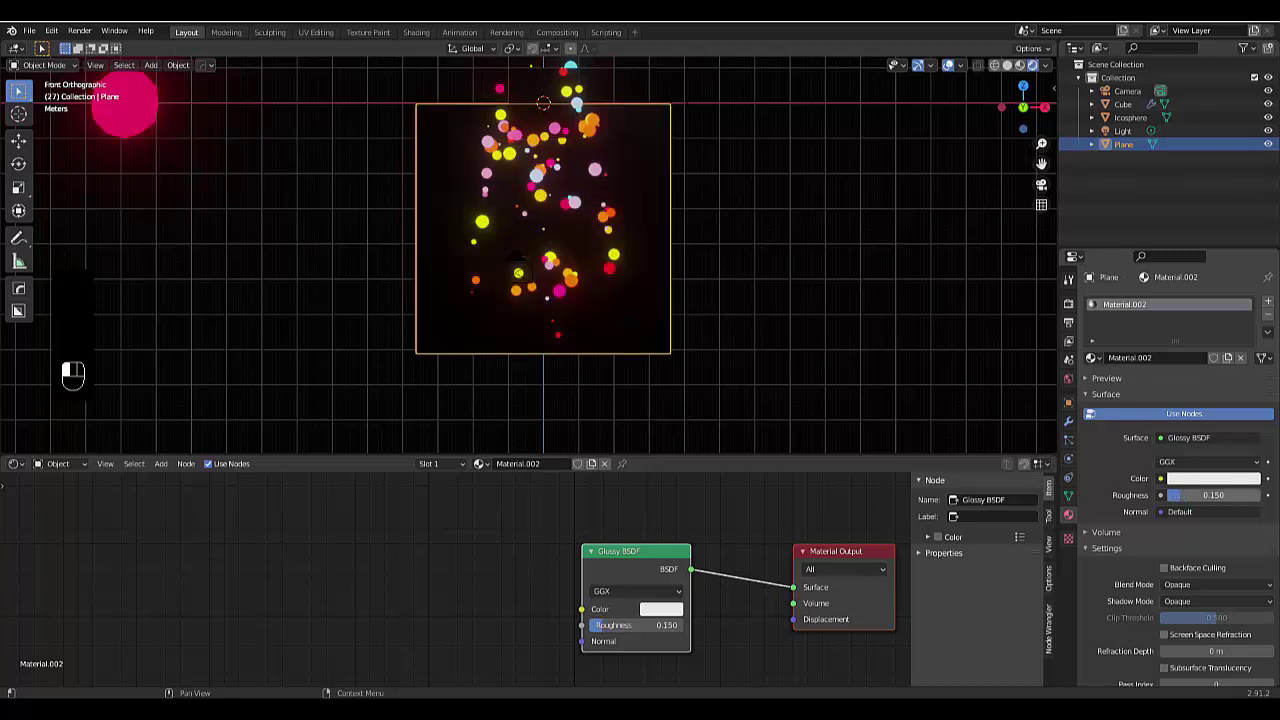
- Change the Light to a Sun lamp with Strength 1
{"action": "left_click", "coordinate": [1124, 131]}
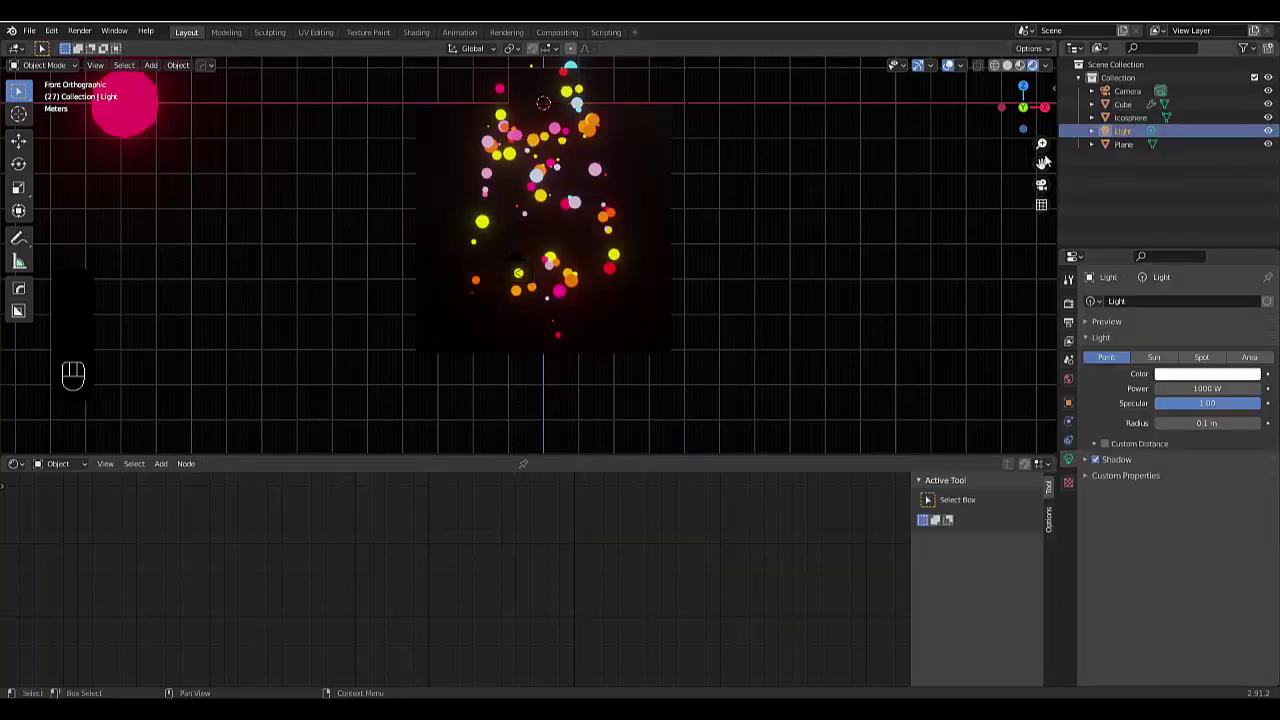
{"action": "left_click", "coordinate": [1155, 357]}
{"action": "left_click", "coordinate": [1200, 388]}
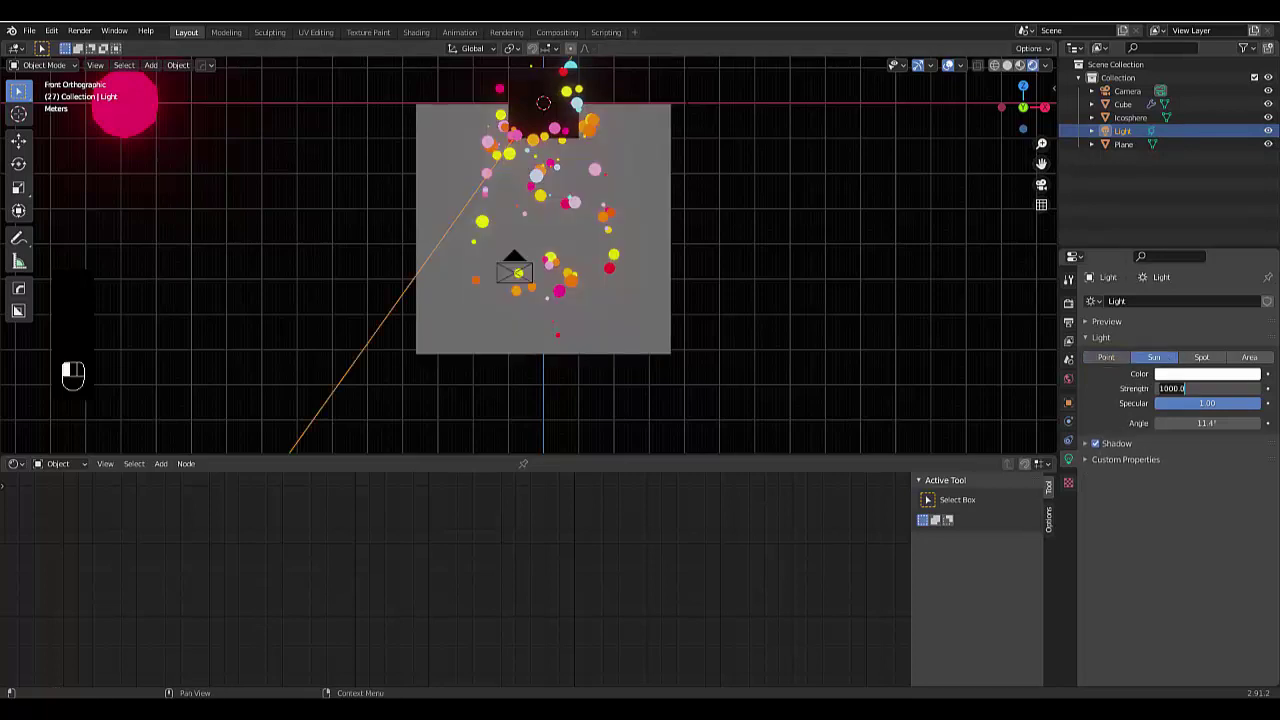
{"action": "type", "text": "1"}
{"action": "key", "text": "Return"}
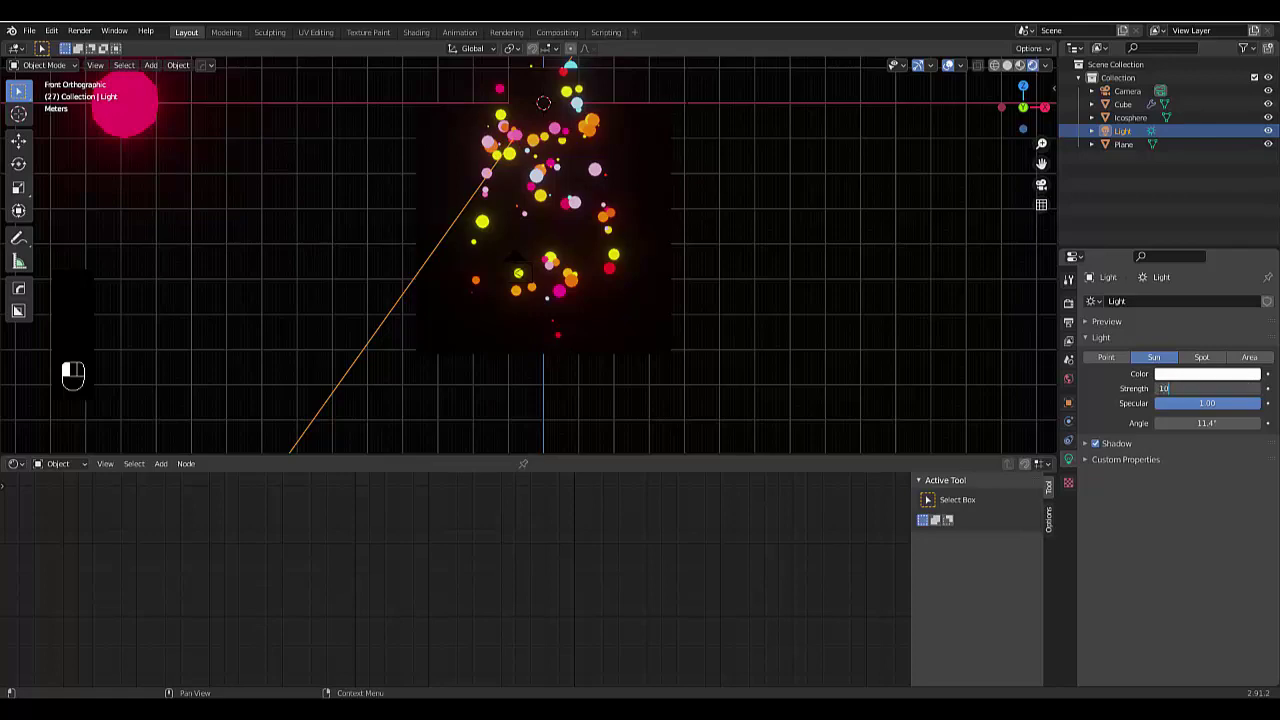
- Rotate the sun to angle toward the backdrop plane, keeping its strength at 1
{"action": "scroll", "coordinate": [734, 243], "scroll_direction": "down", "scroll_amount": 4}
{"action": "middle_click_drag", "start_coordinate": [734, 243], "coordinate": [835, 280]}
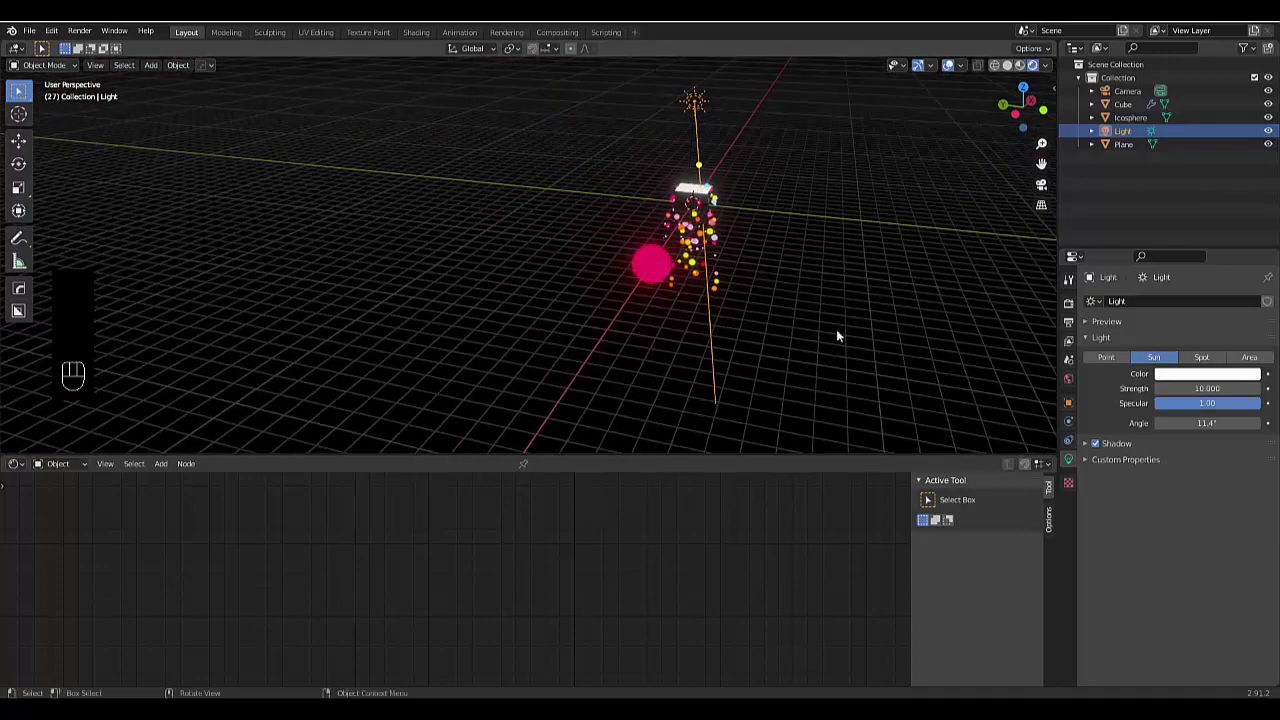
{"action": "key", "text": "r"}
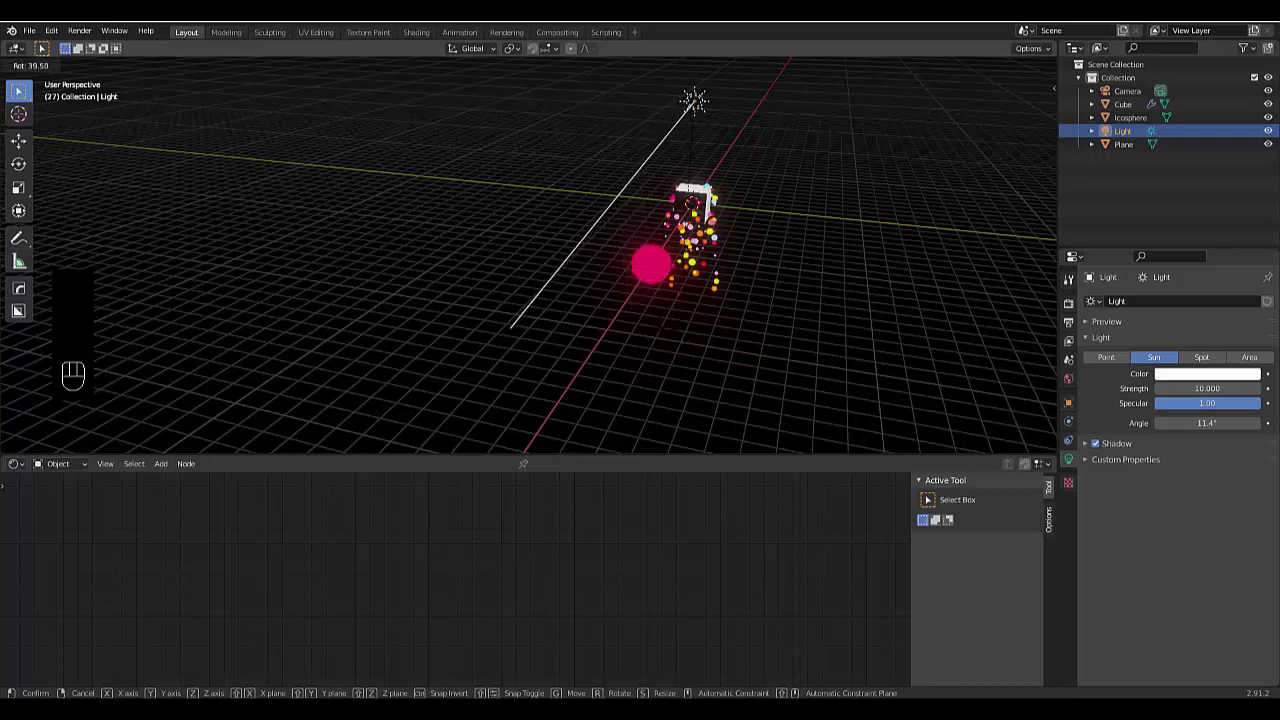
{"action": "left_click", "coordinate": [599, 222]}
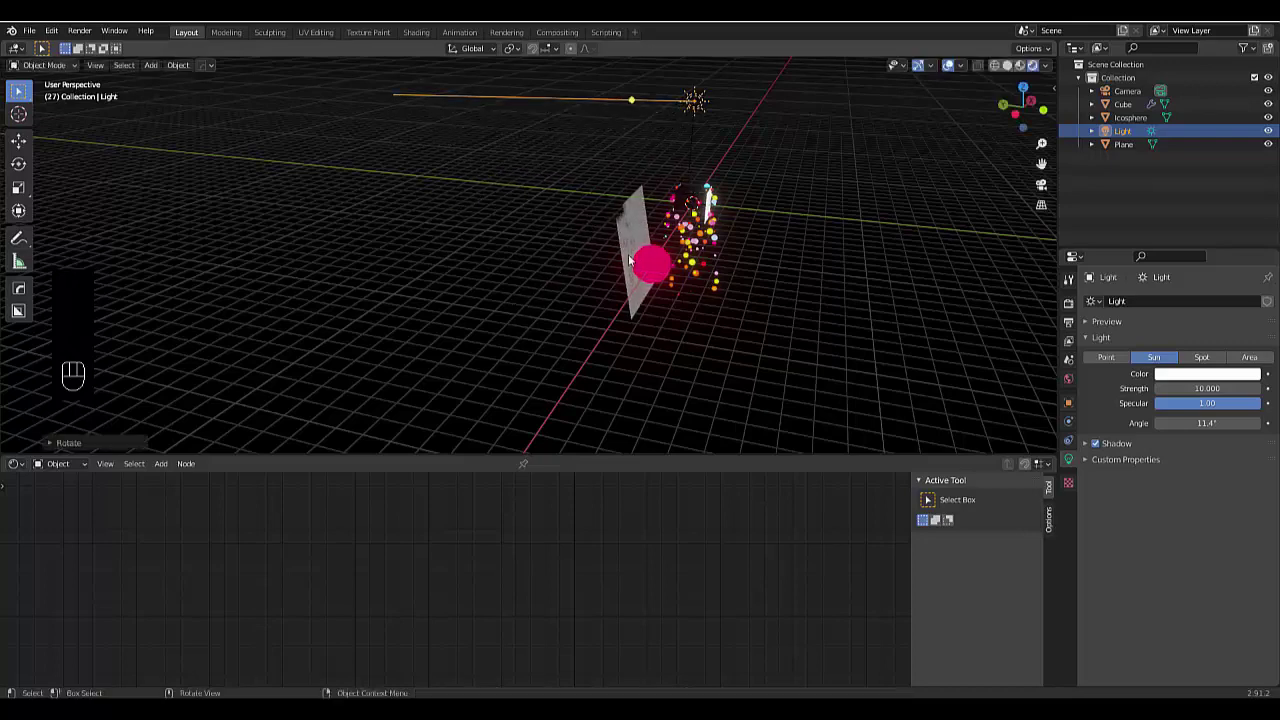
{"action": "key", "text": "KP_1"}
{"action": "scroll", "coordinate": [505, 175], "scroll_direction": "up", "scroll_amount": 4}
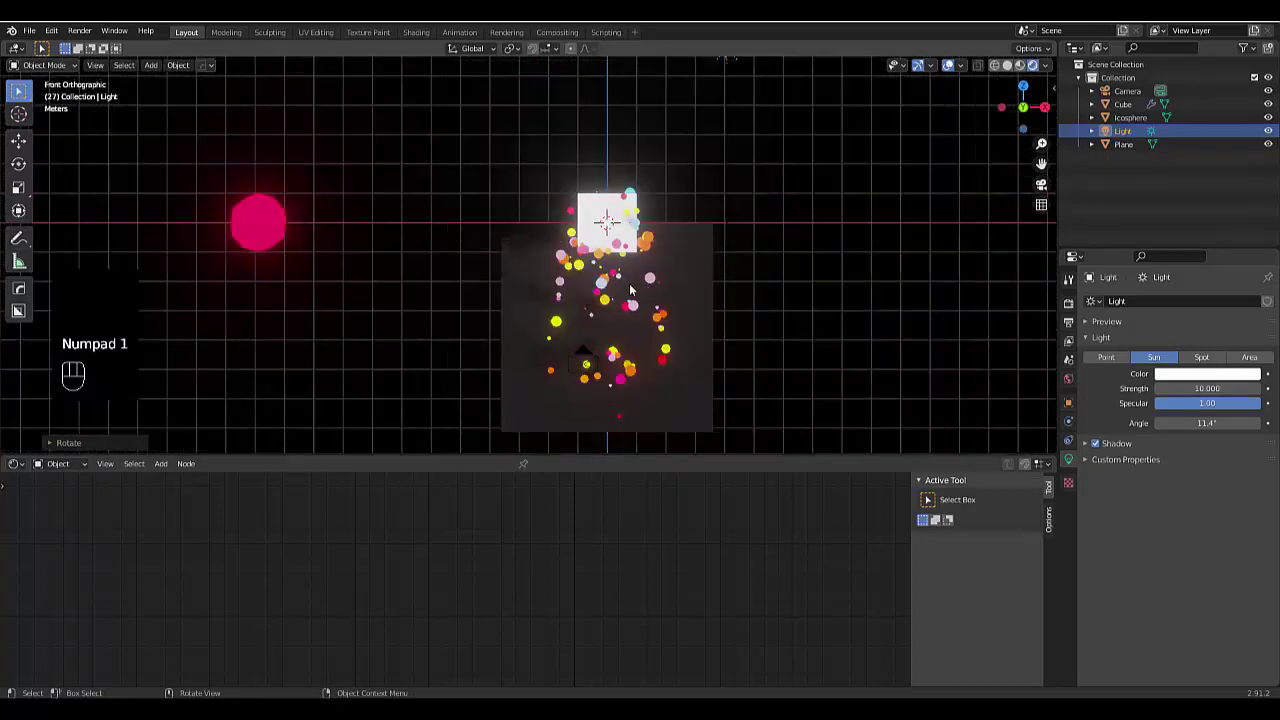
{"action": "scroll", "coordinate": [604, 309], "scroll_direction": "up", "scroll_amount": 3}
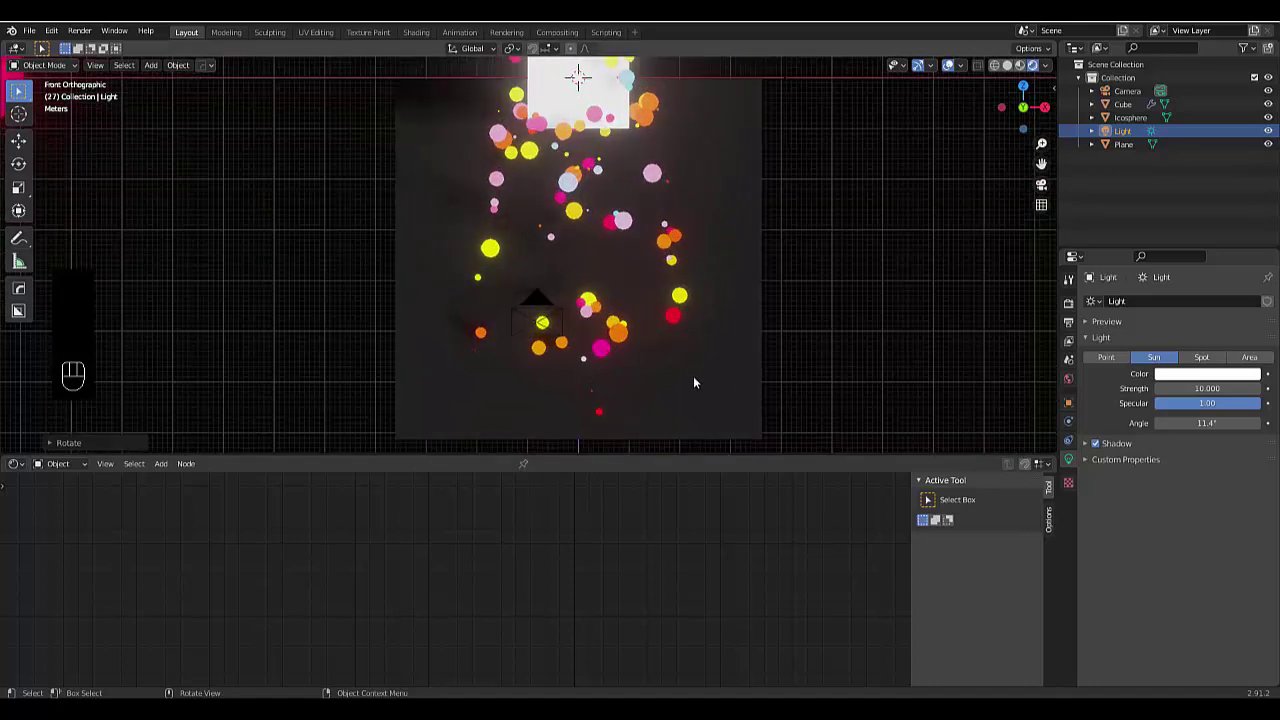
{"action": "middle_click_drag", "start_coordinate": [694, 380], "coordinate": [657, 383]}
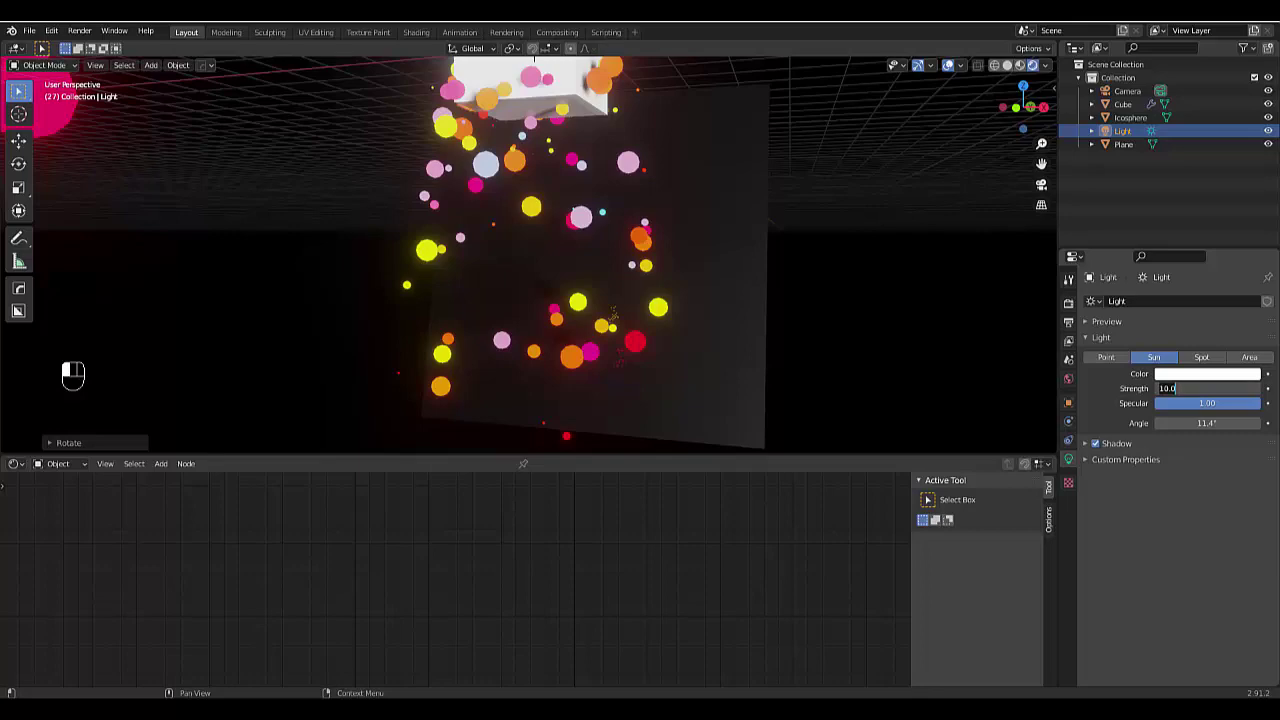
{"action": "type", "text": "1"}
{"action": "key", "text": "Return"}
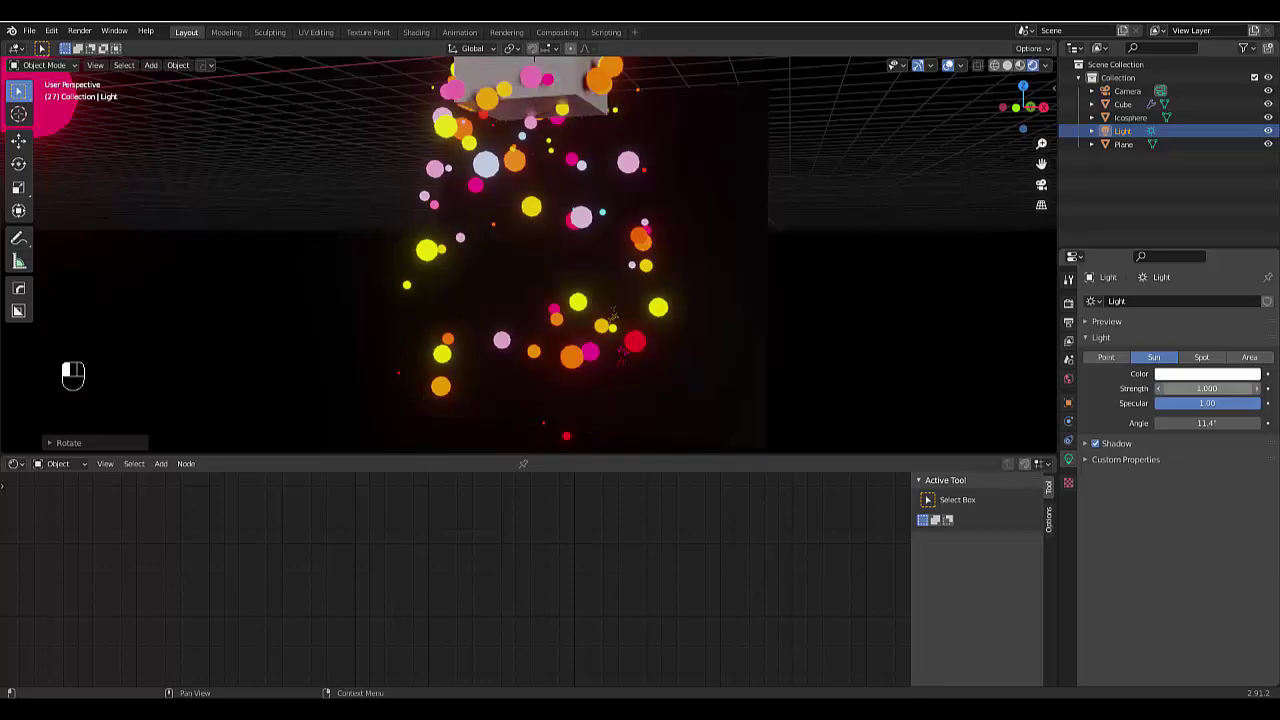
{"action": "middle_click_drag", "start_coordinate": [696, 370], "coordinate": [792, 320]}
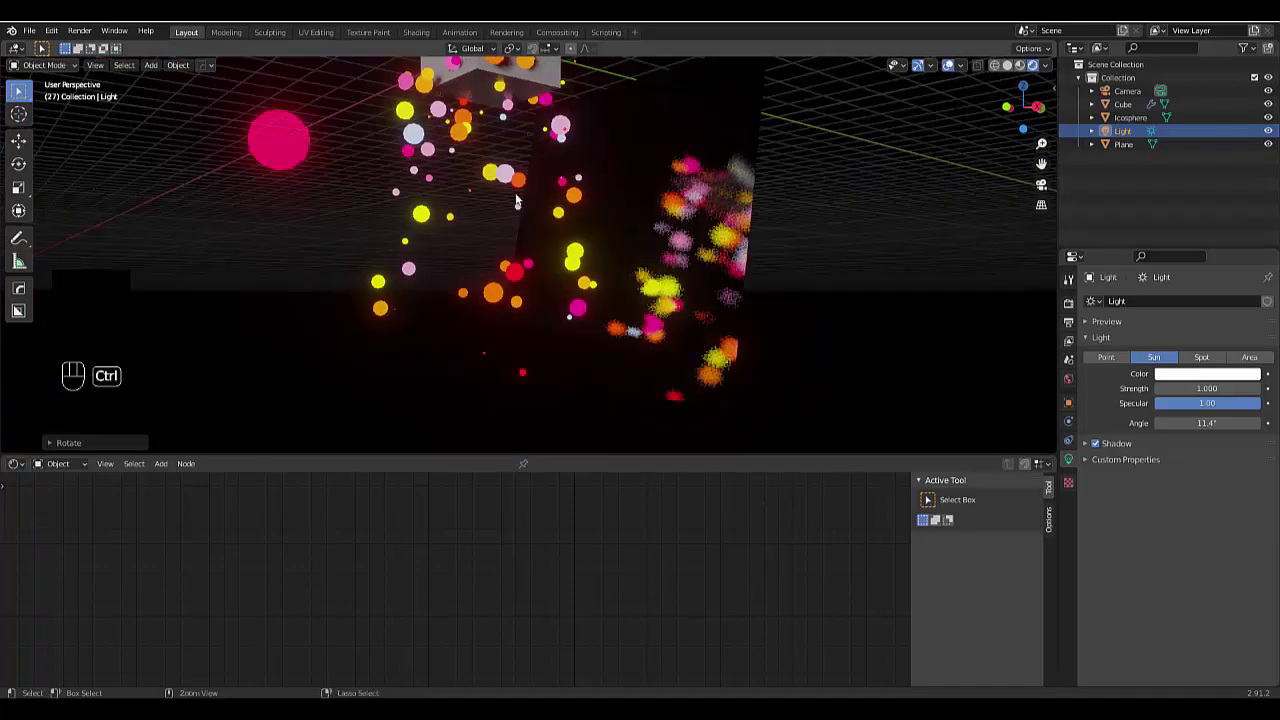
- Align the camera to the current perspective view with Ctrl+Alt+Numpad 0, then play the animation
{"action": "key", "text": "ctrl+alt+KP_0"}
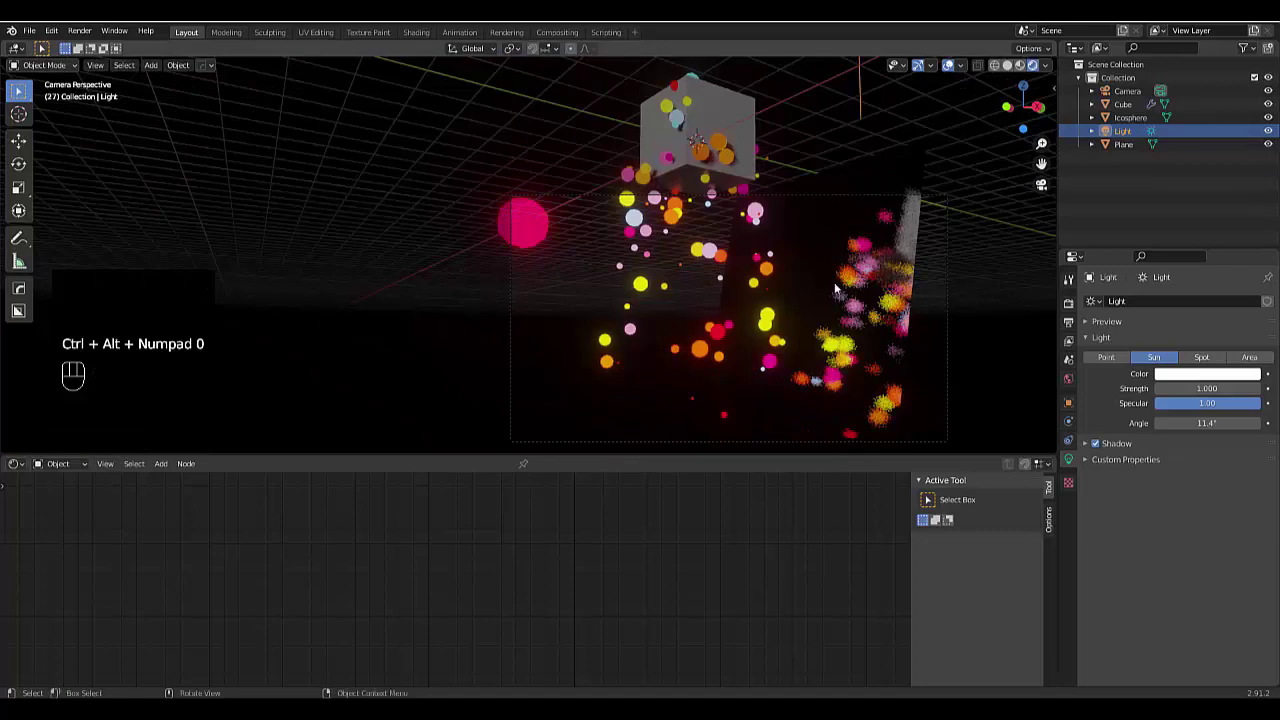
{"action": "scroll", "coordinate": [840, 286], "scroll_direction": "up", "scroll_amount": 3}
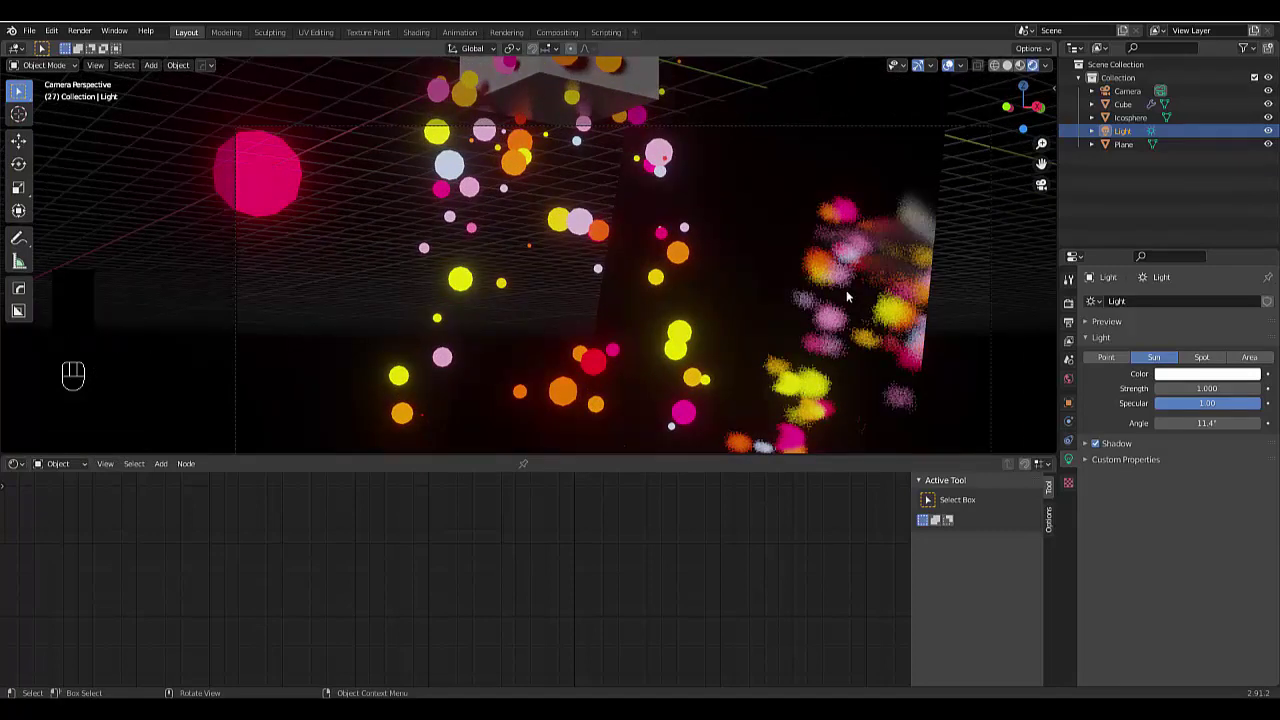
{"action": "scroll", "coordinate": [791, 234], "scroll_direction": "down", "scroll_amount": 2}
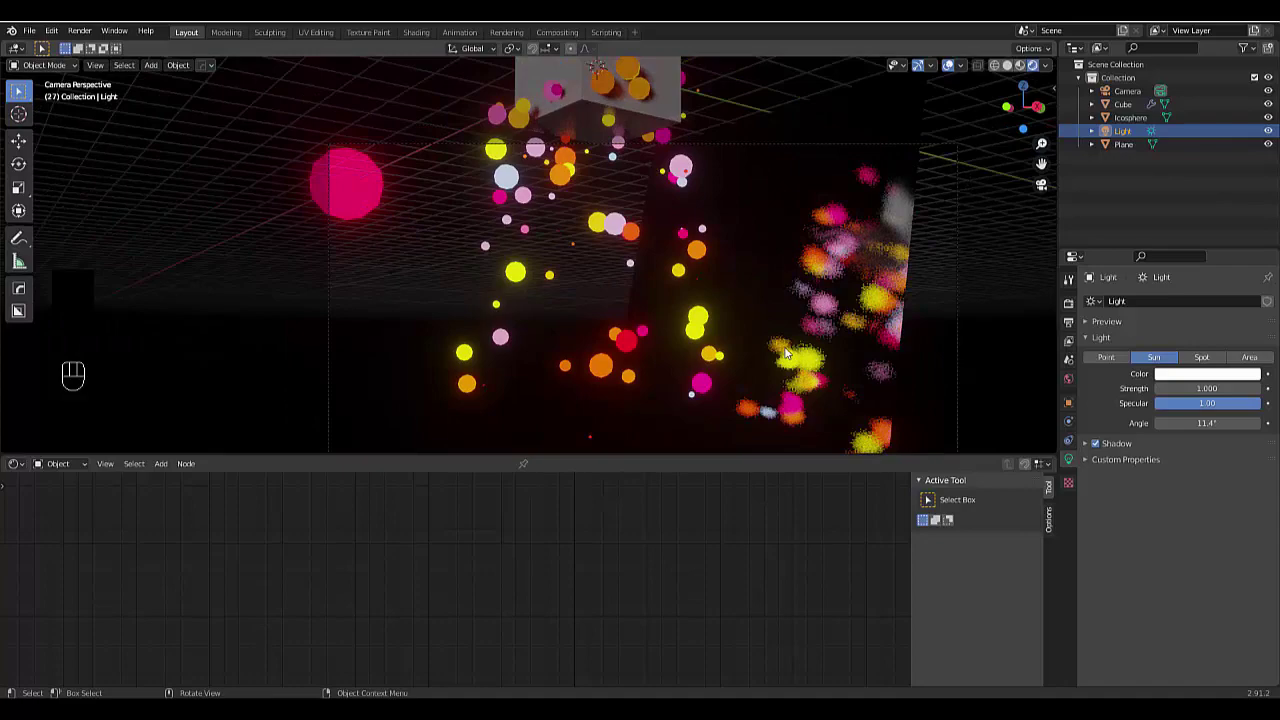
{"action": "key", "text": "space"}
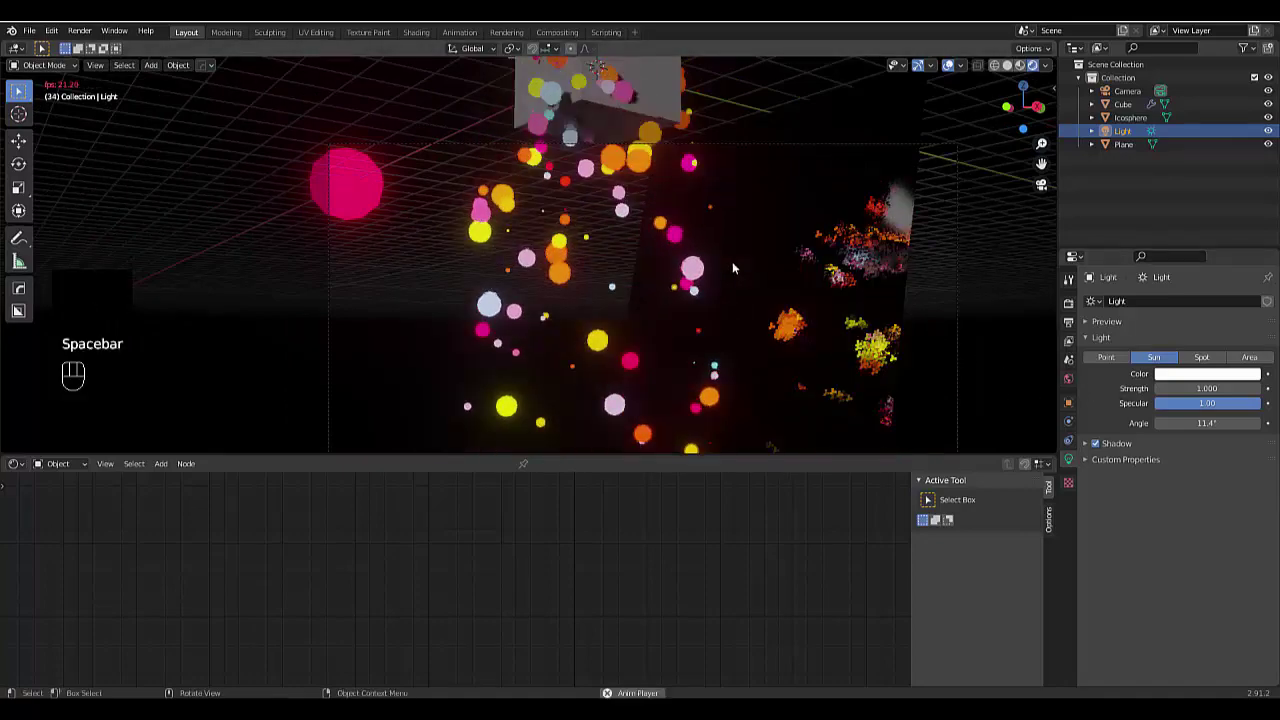